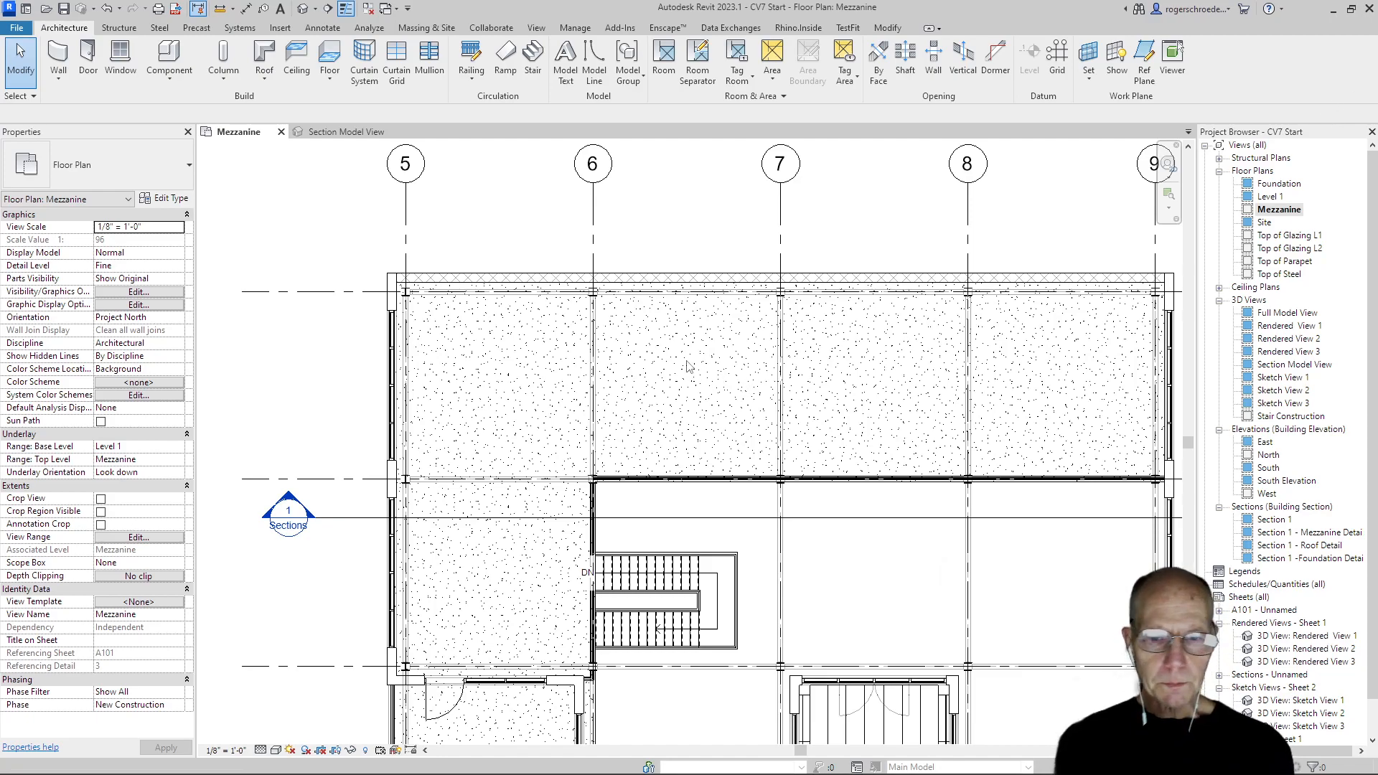
# Draw an Interior - 6 1/8" Partition (2-hr) wall about 8'-6" long, straight down from the upper beam's midpoint between grids 6 and 7
pyautogui.scroll(3, 689, 365)
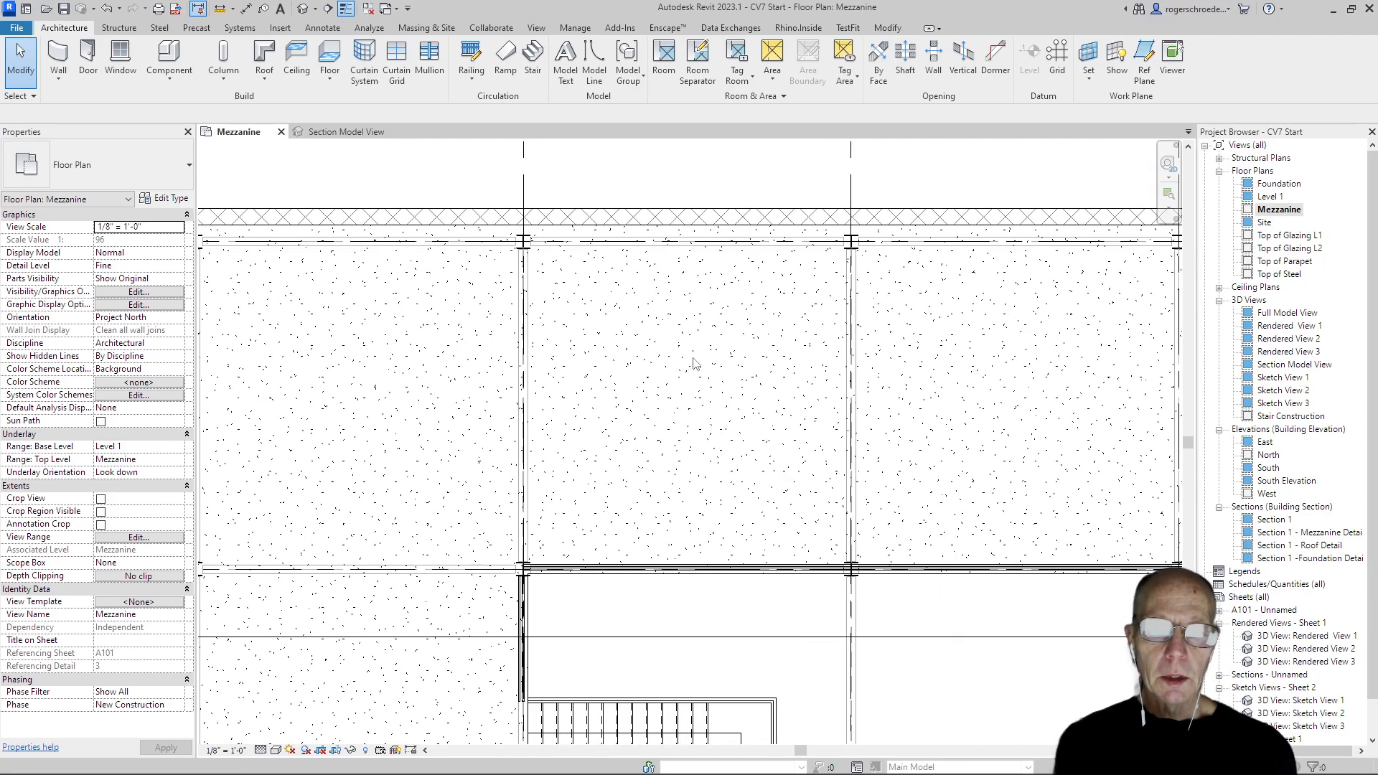
pyautogui.click(61, 78)
pyautogui.click(81, 105)
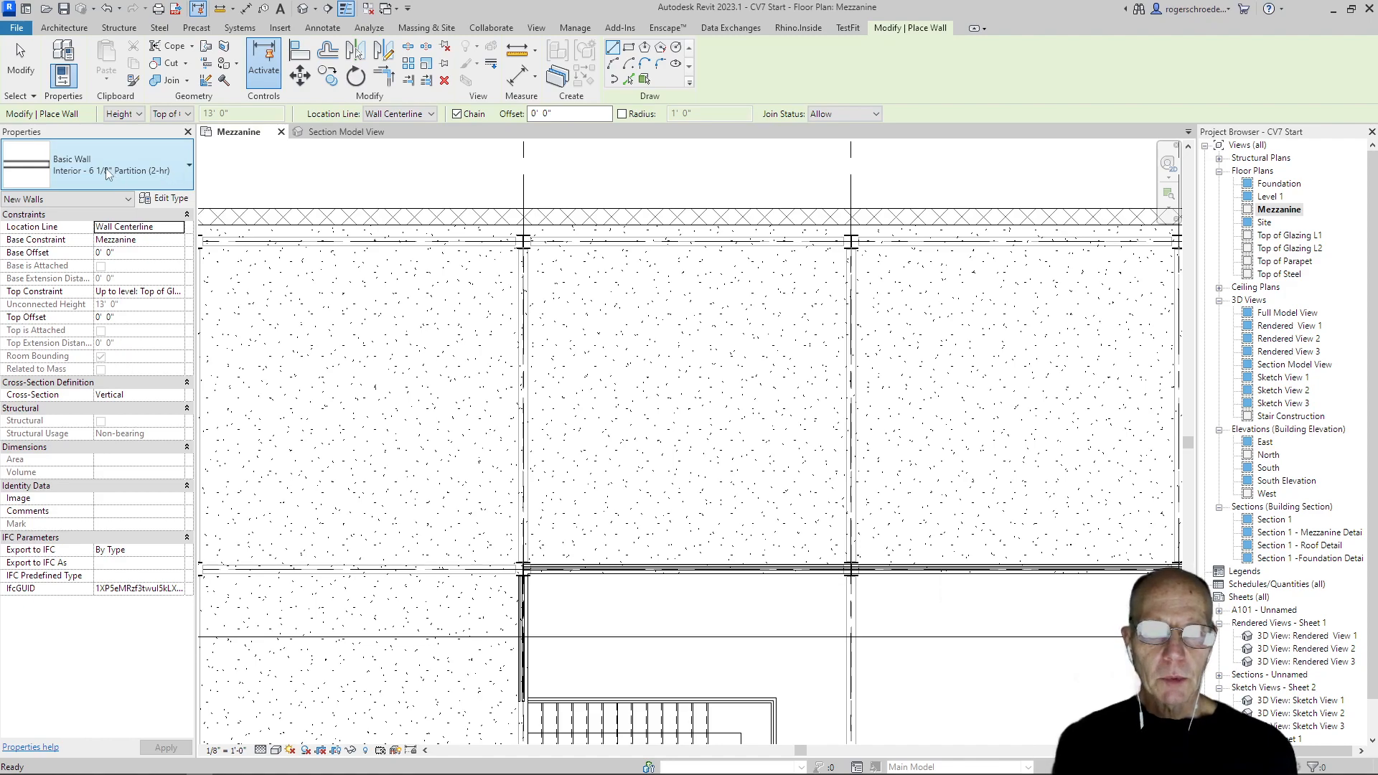
pyautogui.click(106, 172)
pyautogui.click(105, 173)
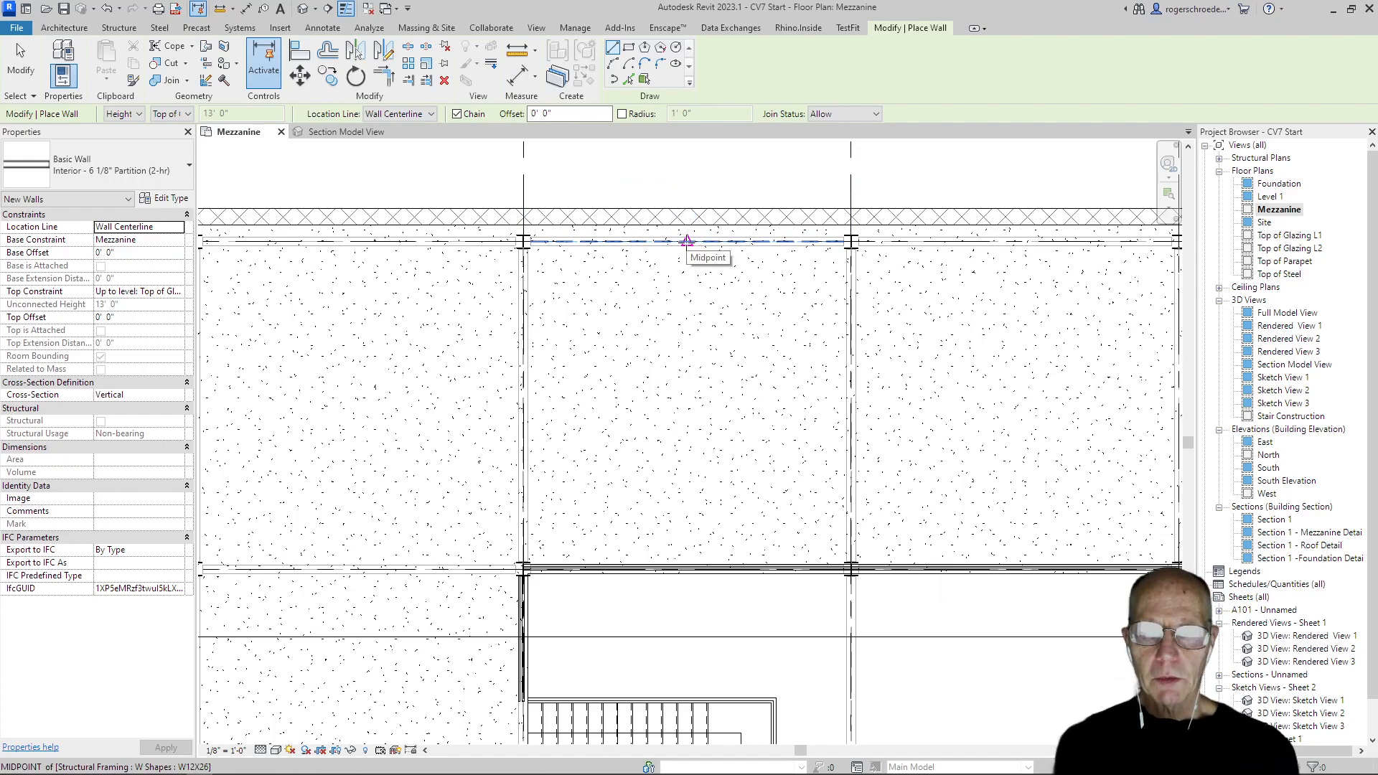
pyautogui.click(687, 239)
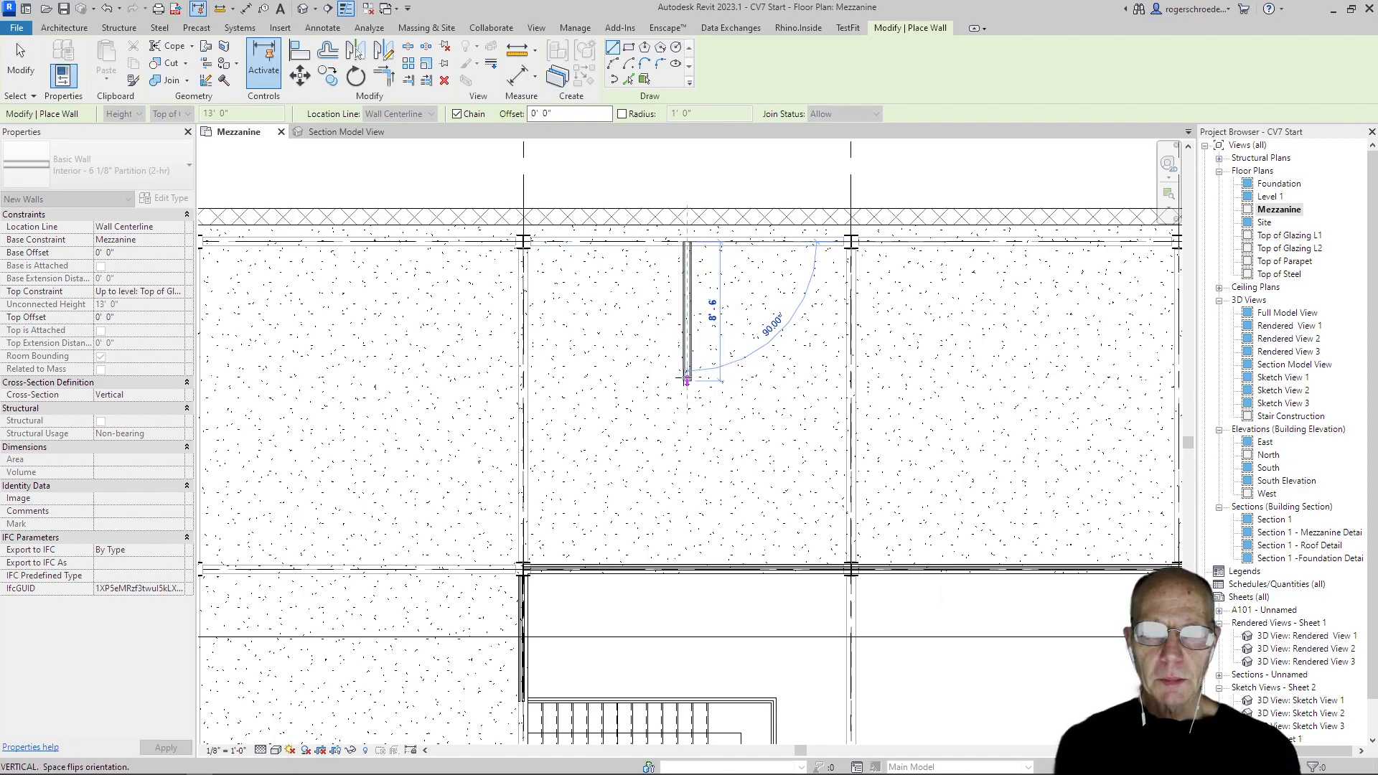
pyautogui.click(687, 381)
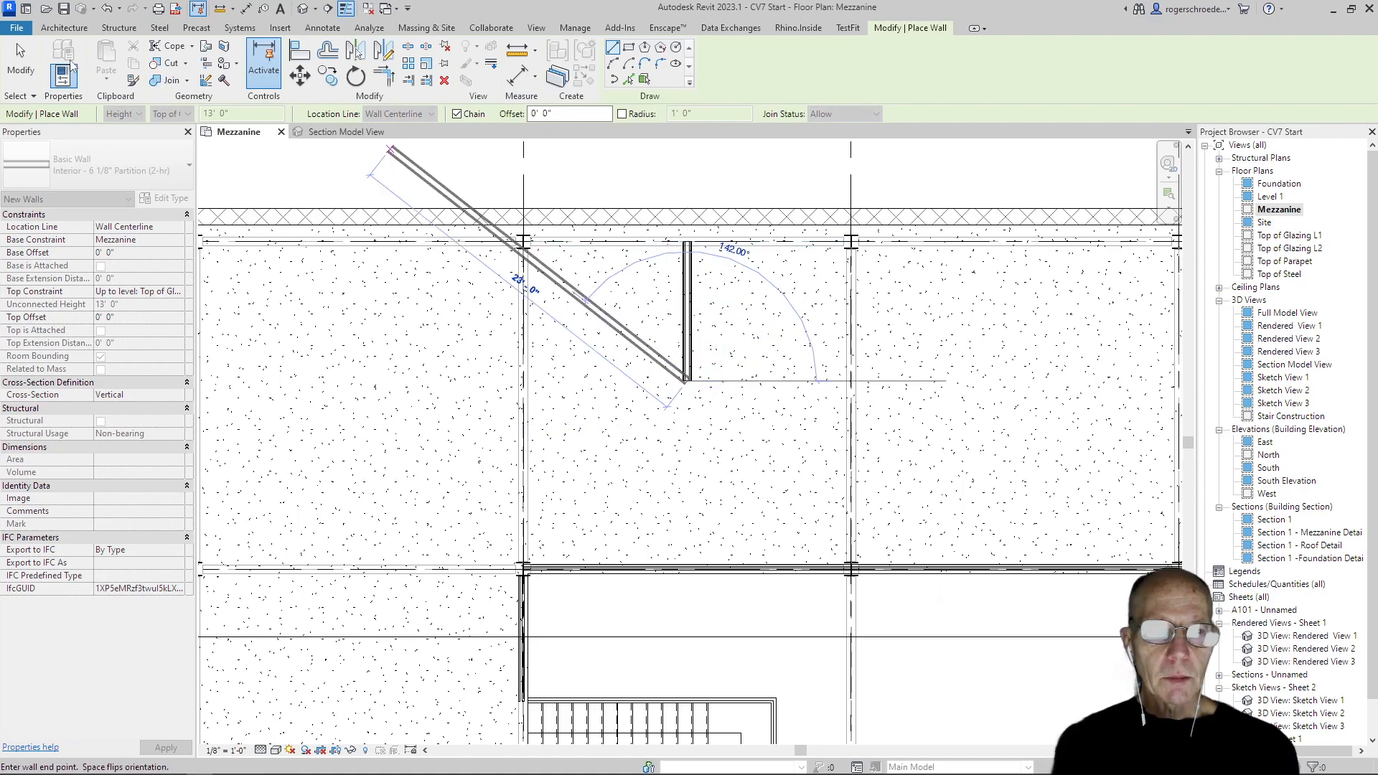
pyautogui.click(19, 56)
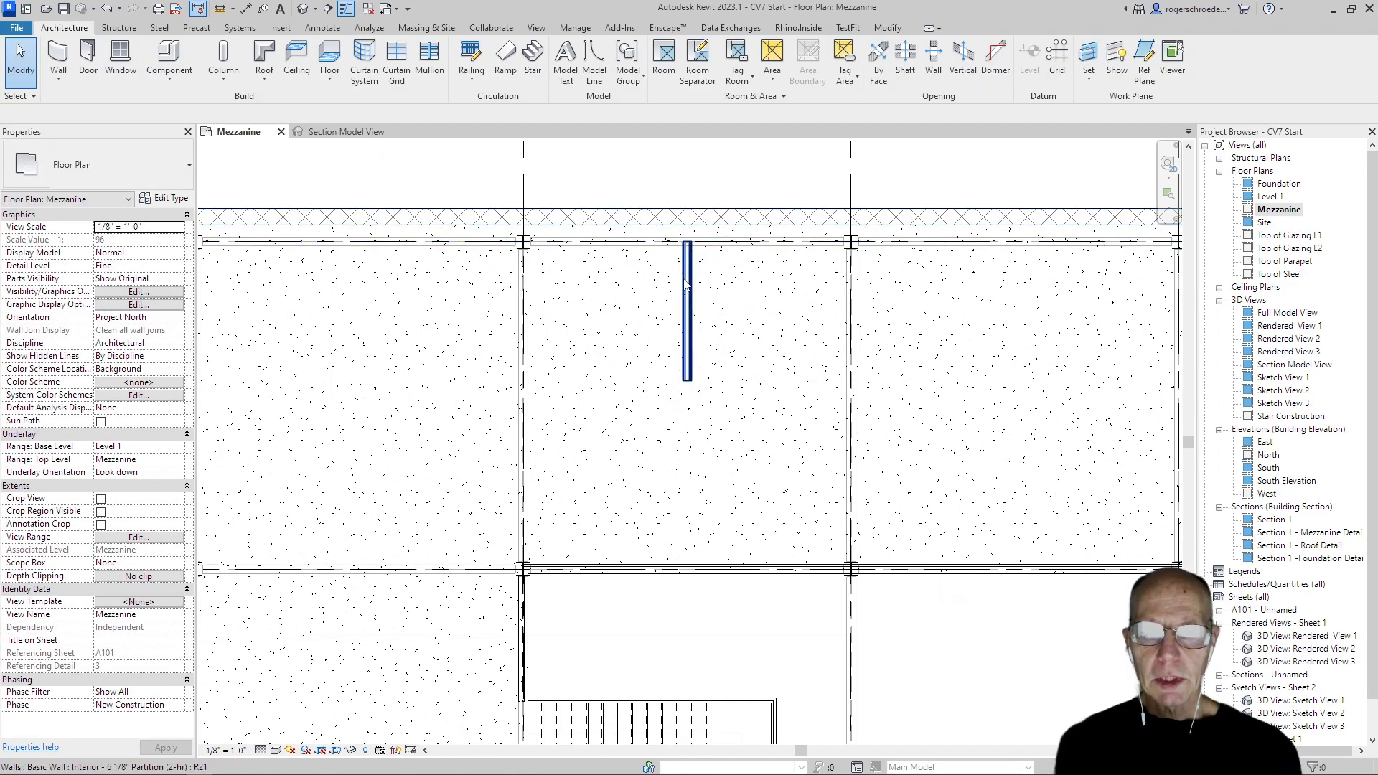
# Extend the new partition's upper end to the exterior masonry wall and set the partition's length to 8' 6"
pyautogui.click(686, 266)
pyautogui.moveTo(687, 245); pyautogui.dragTo(687, 217)
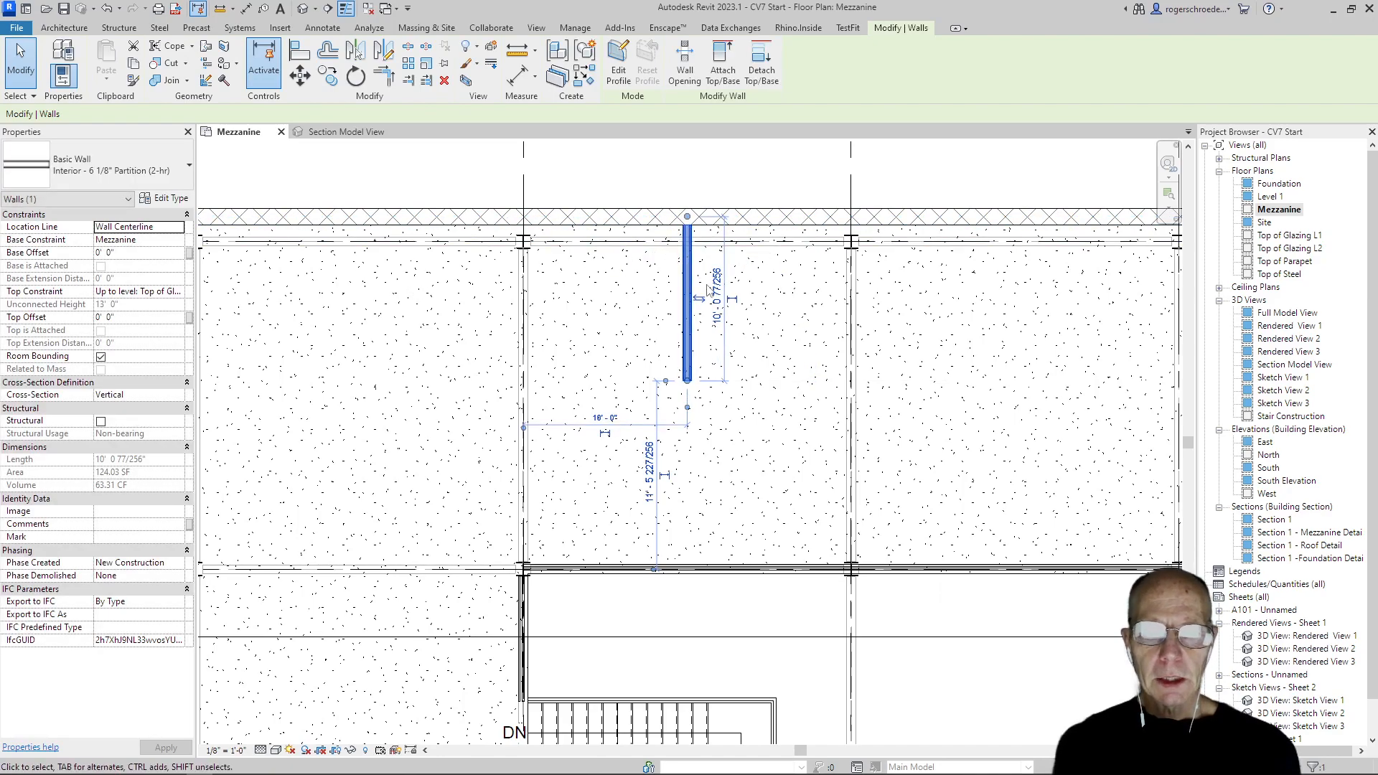
pyautogui.click(716, 297)
pyautogui.click(709, 299)
pyautogui.doubleClick(710, 299)
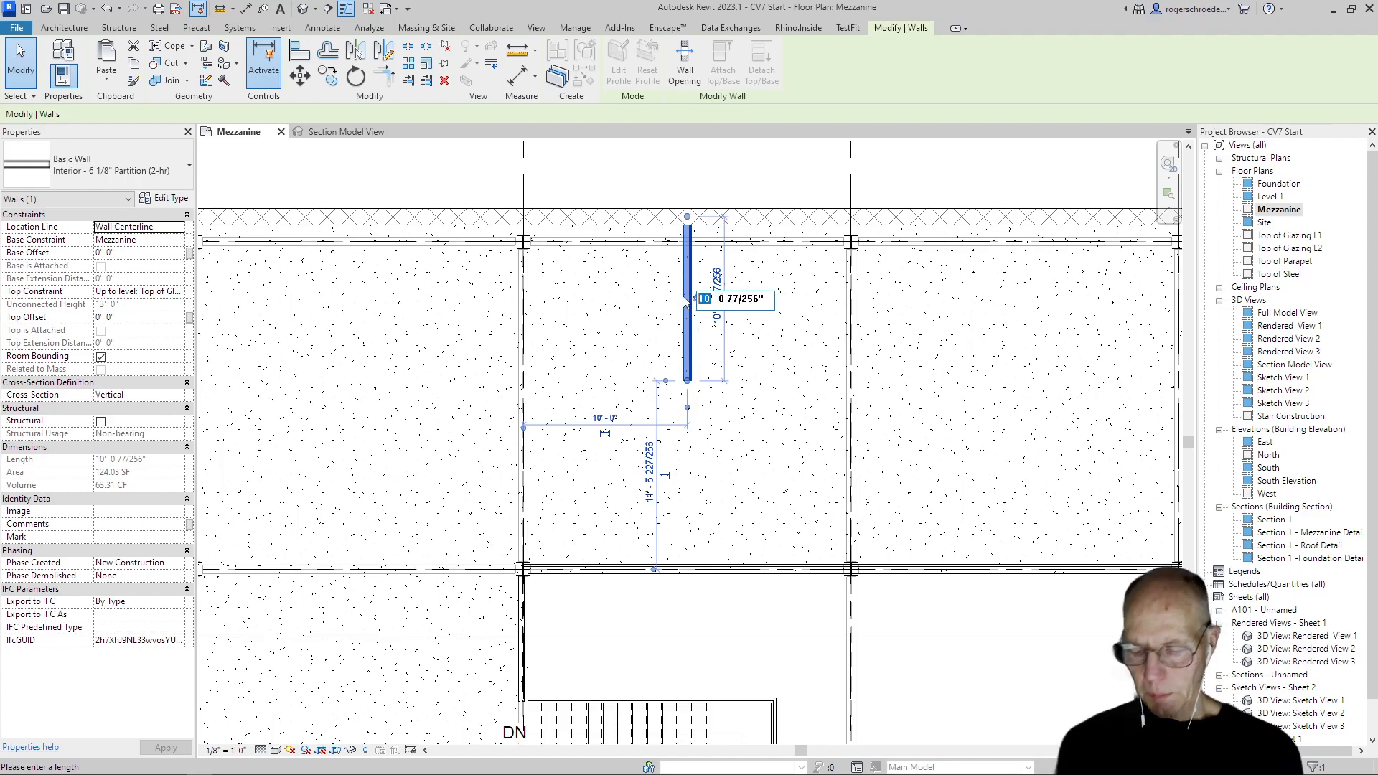
pyautogui.write('8')
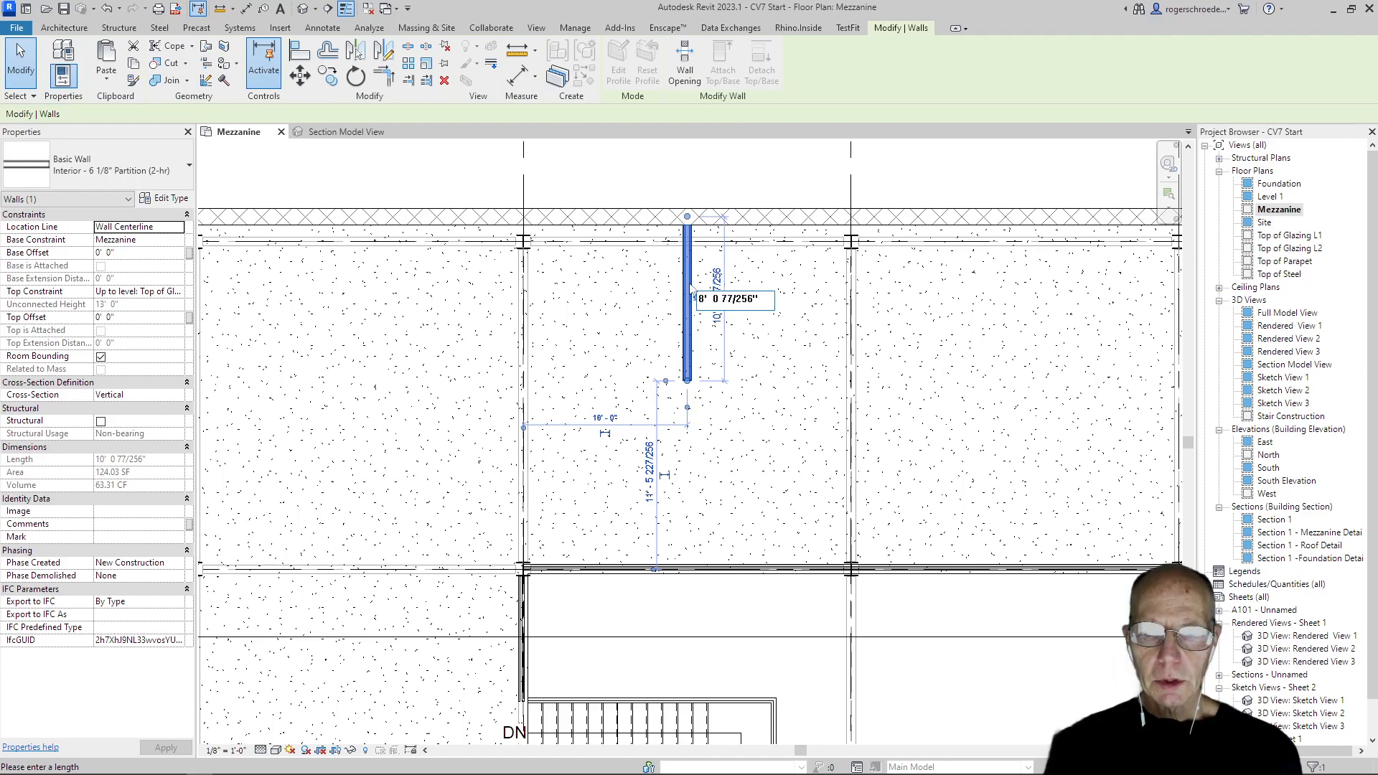
pyautogui.moveTo(714, 298); pyautogui.dragTo(751, 292)
pyautogui.write('9')
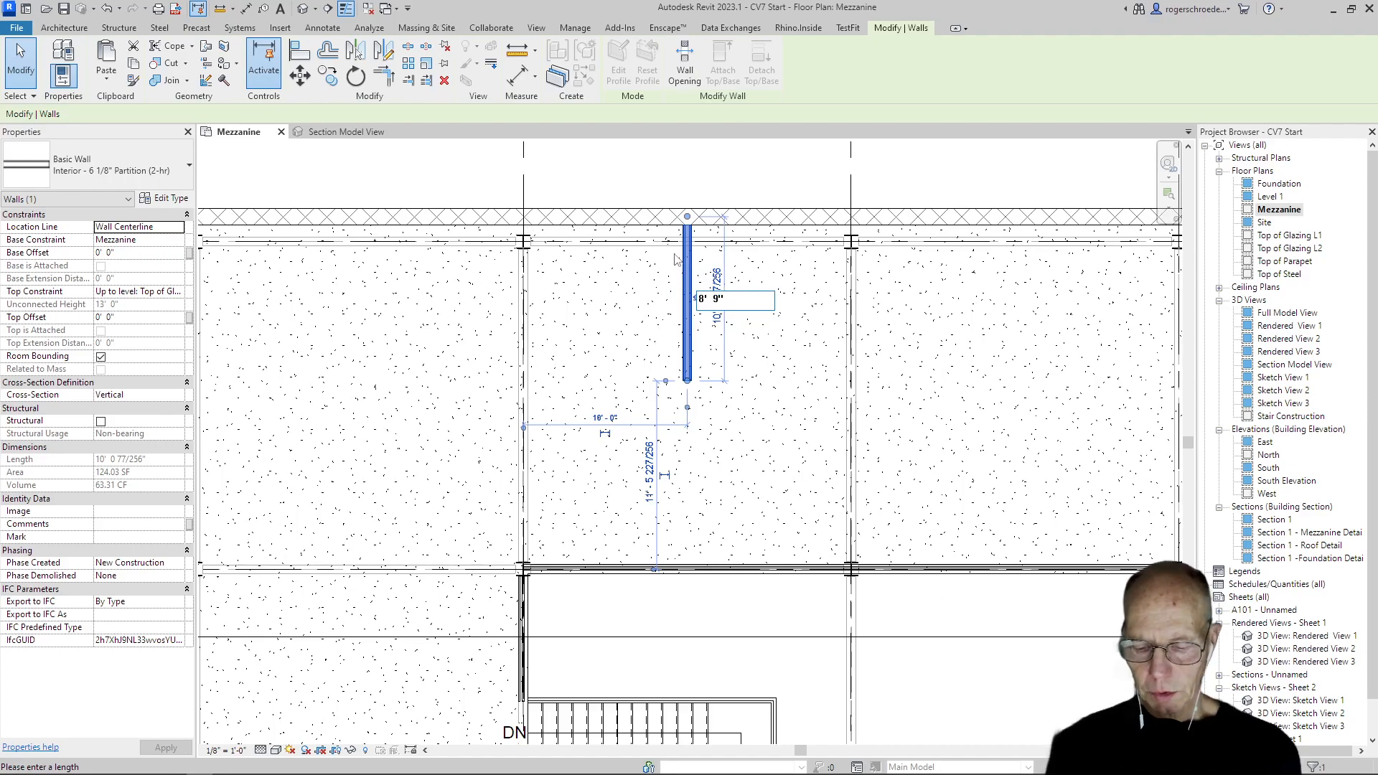
pyautogui.press('BackSpace')
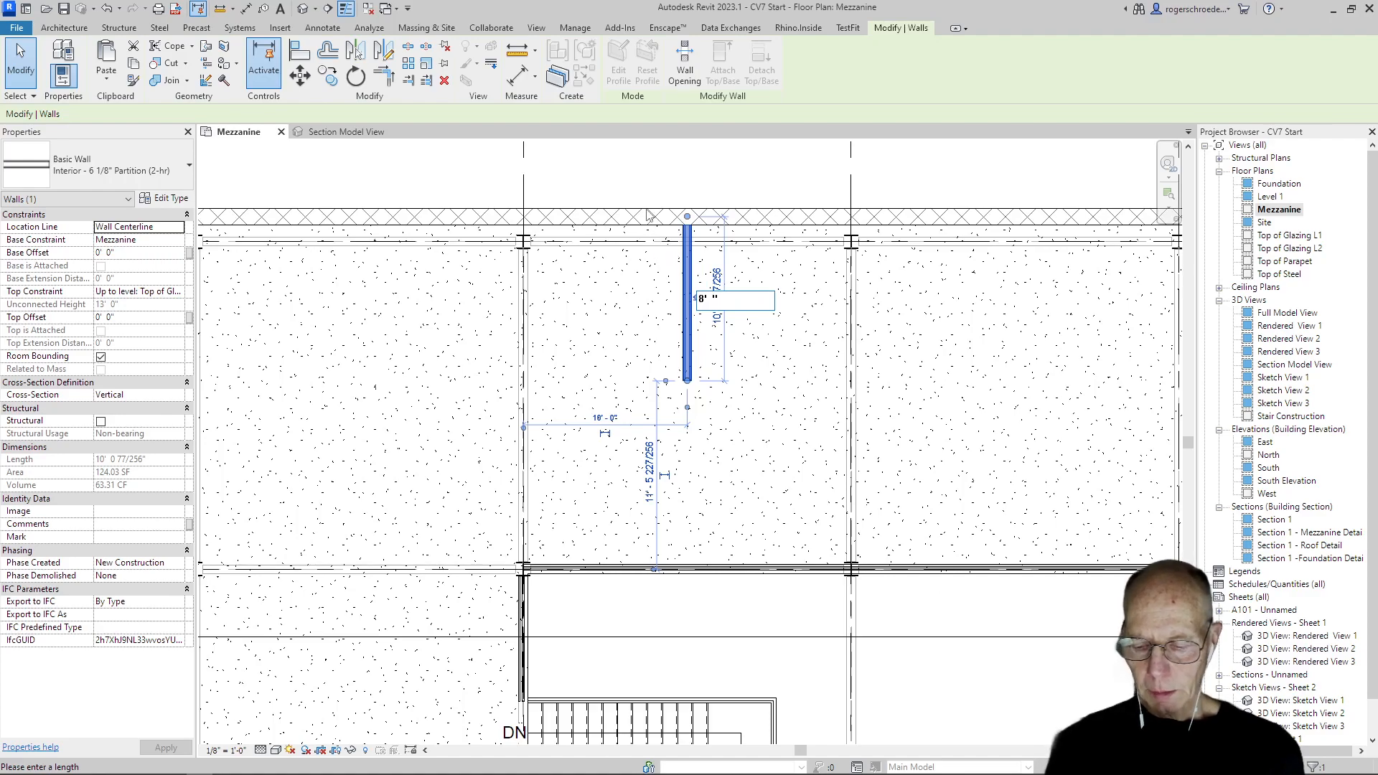
pyautogui.write('6')
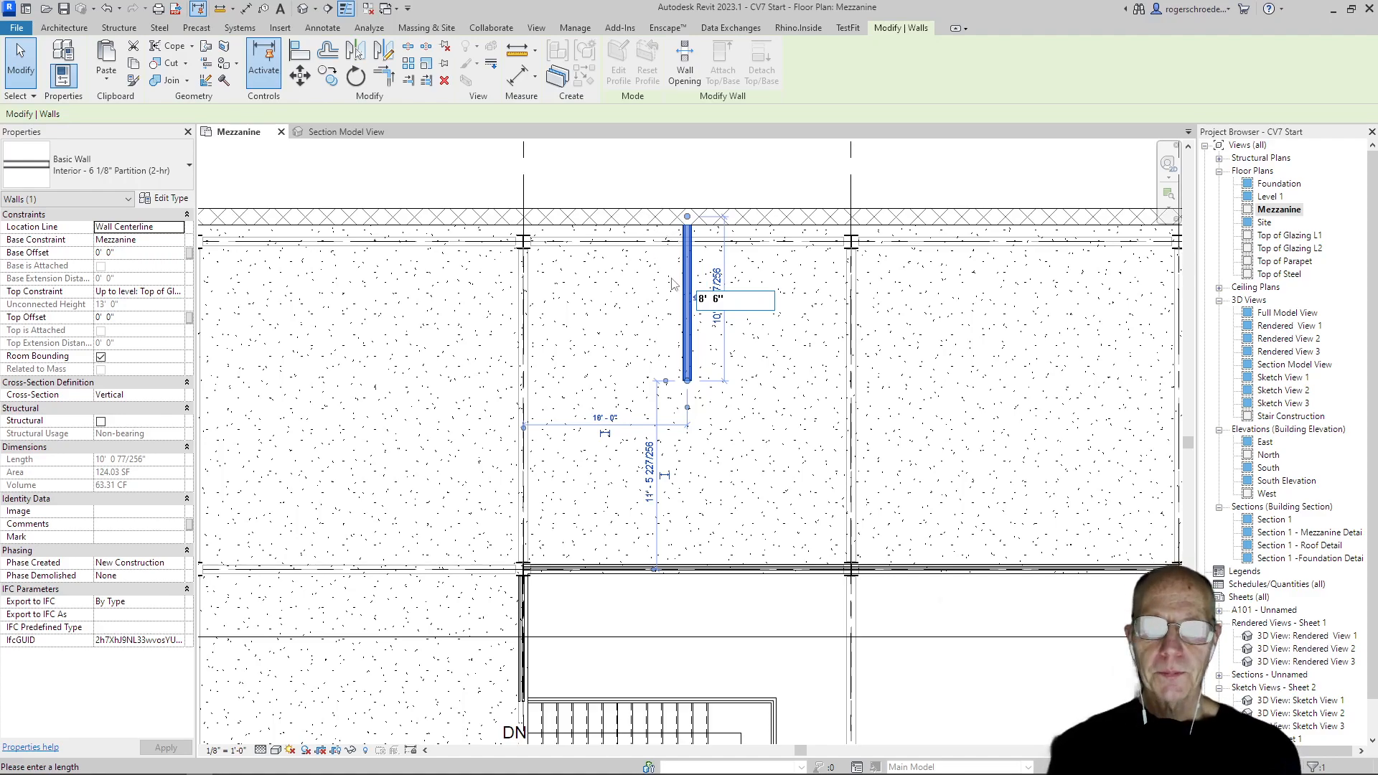
pyautogui.press('Return')
pyautogui.click(628, 283)
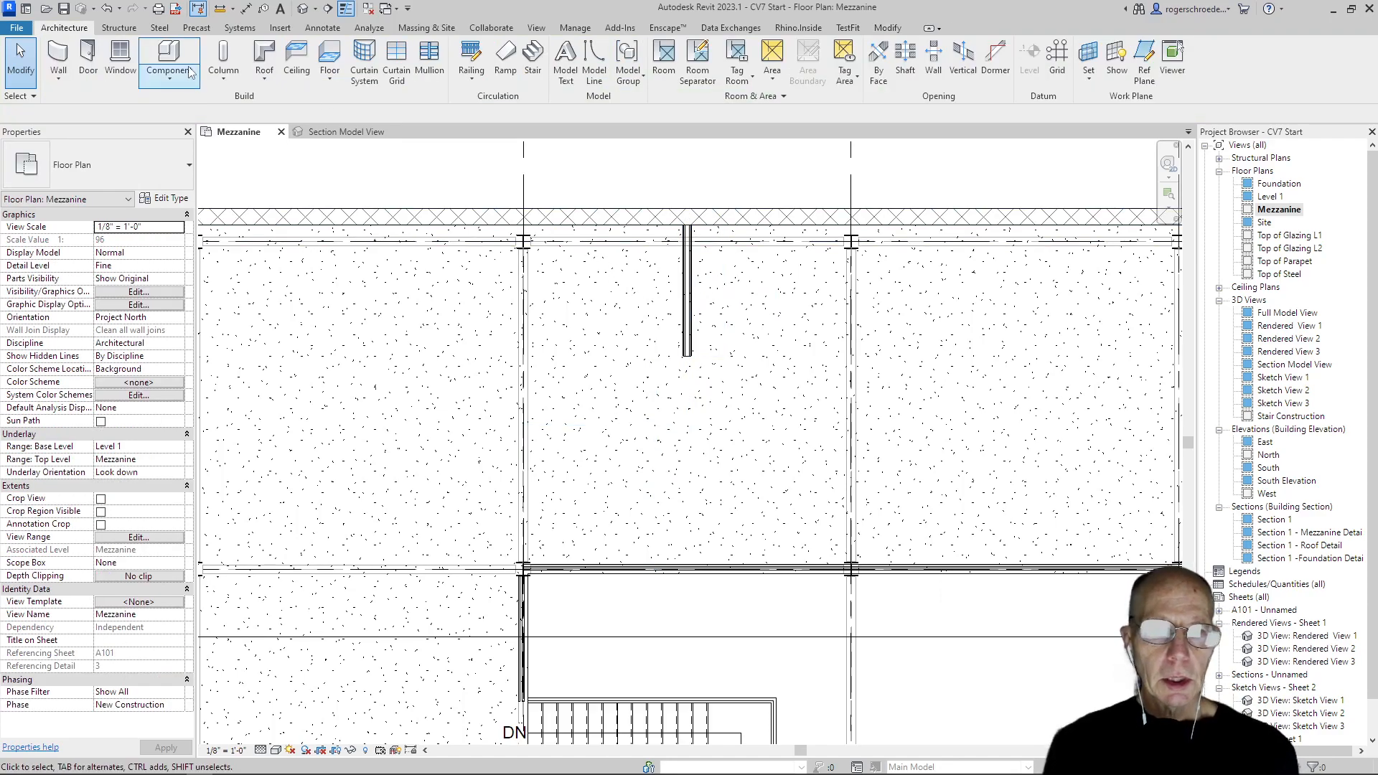
# Draw an Interior - 5 1/2" Partition (1-hr) wall about 6'-0" long, down from the exterior wall's inner face, 2'-0" right of grid 6
pyautogui.click(74, 88)
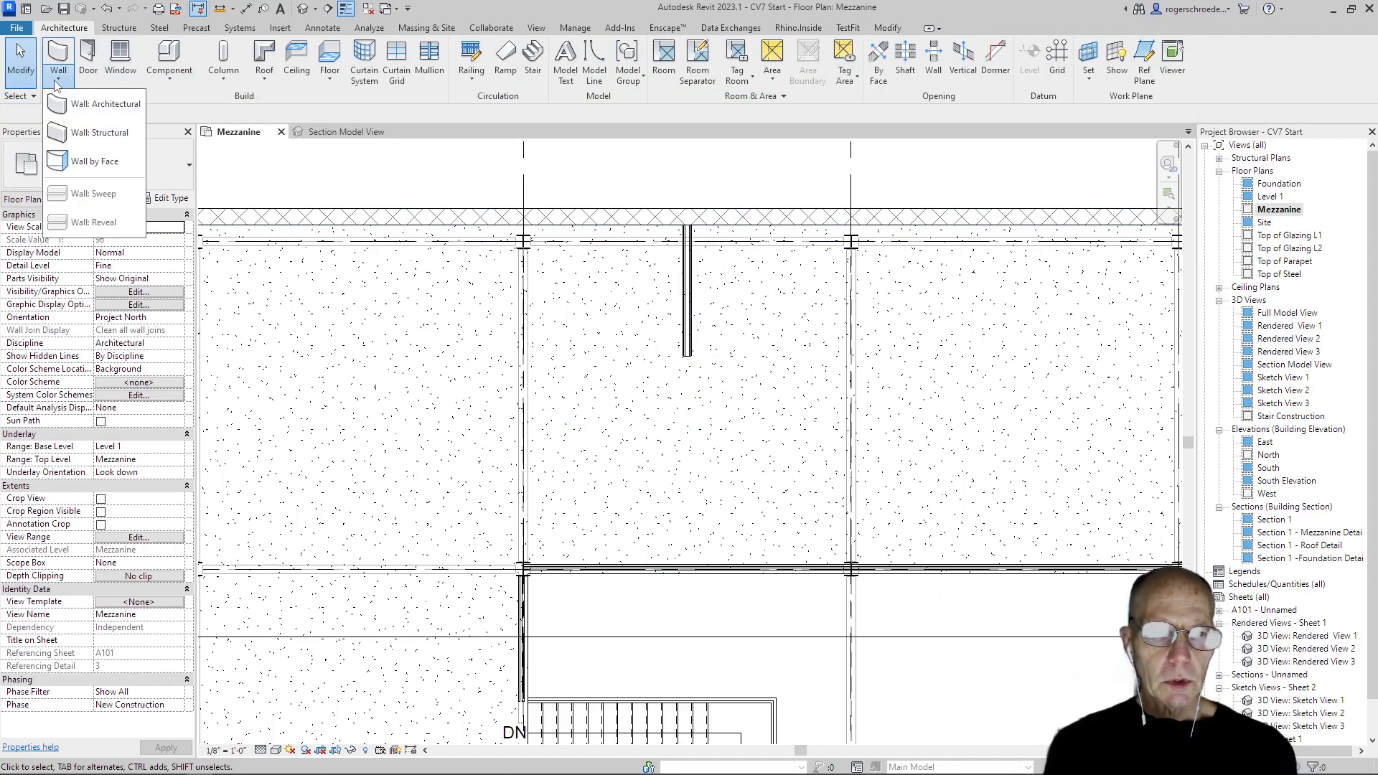
pyautogui.click(74, 108)
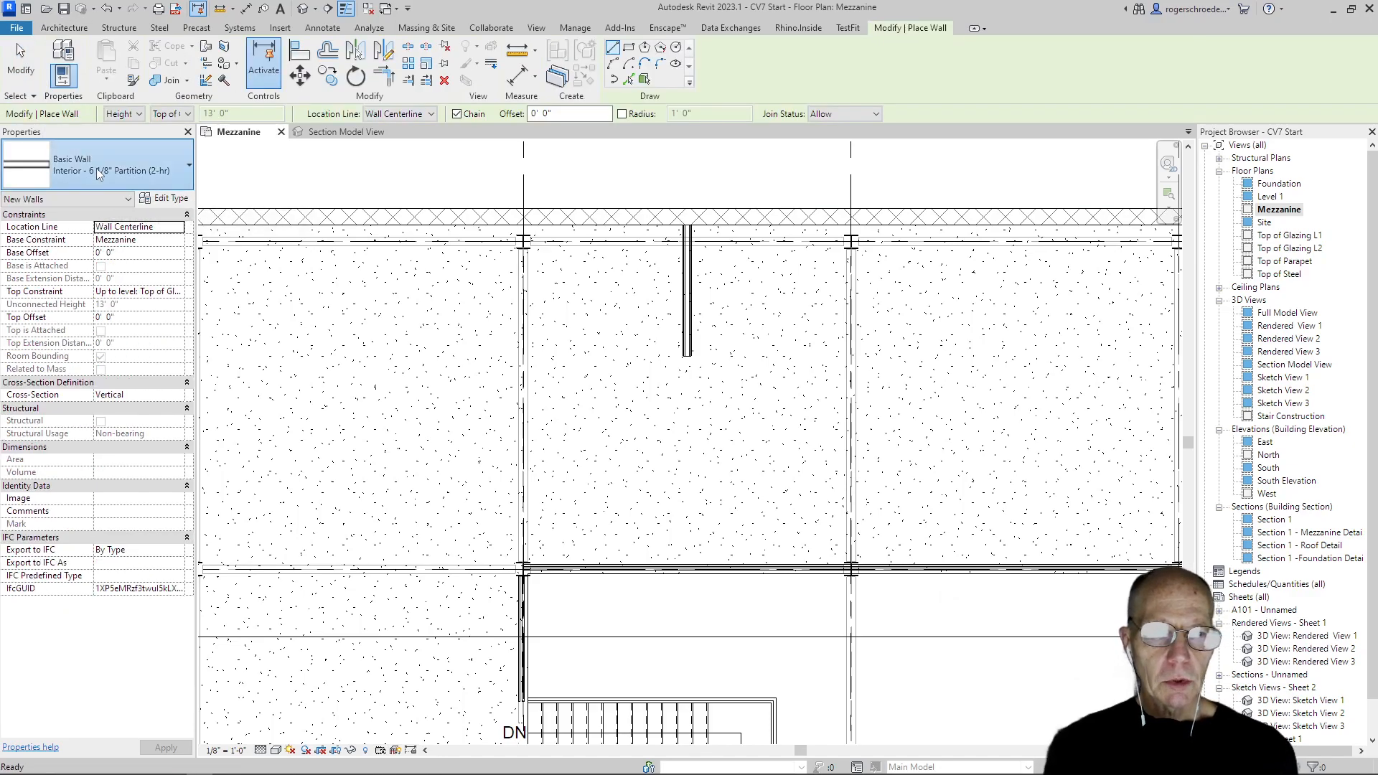
pyautogui.click(96, 168)
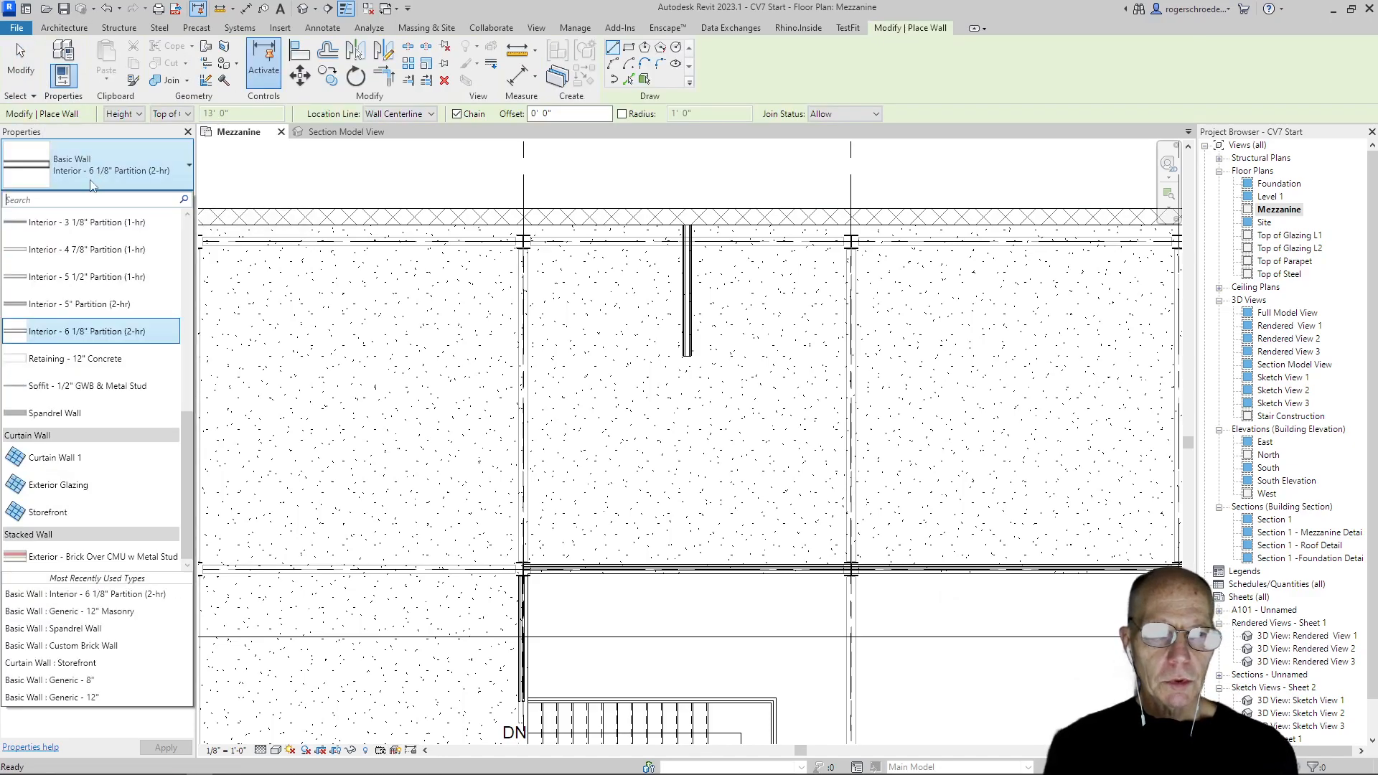
pyautogui.click(63, 279)
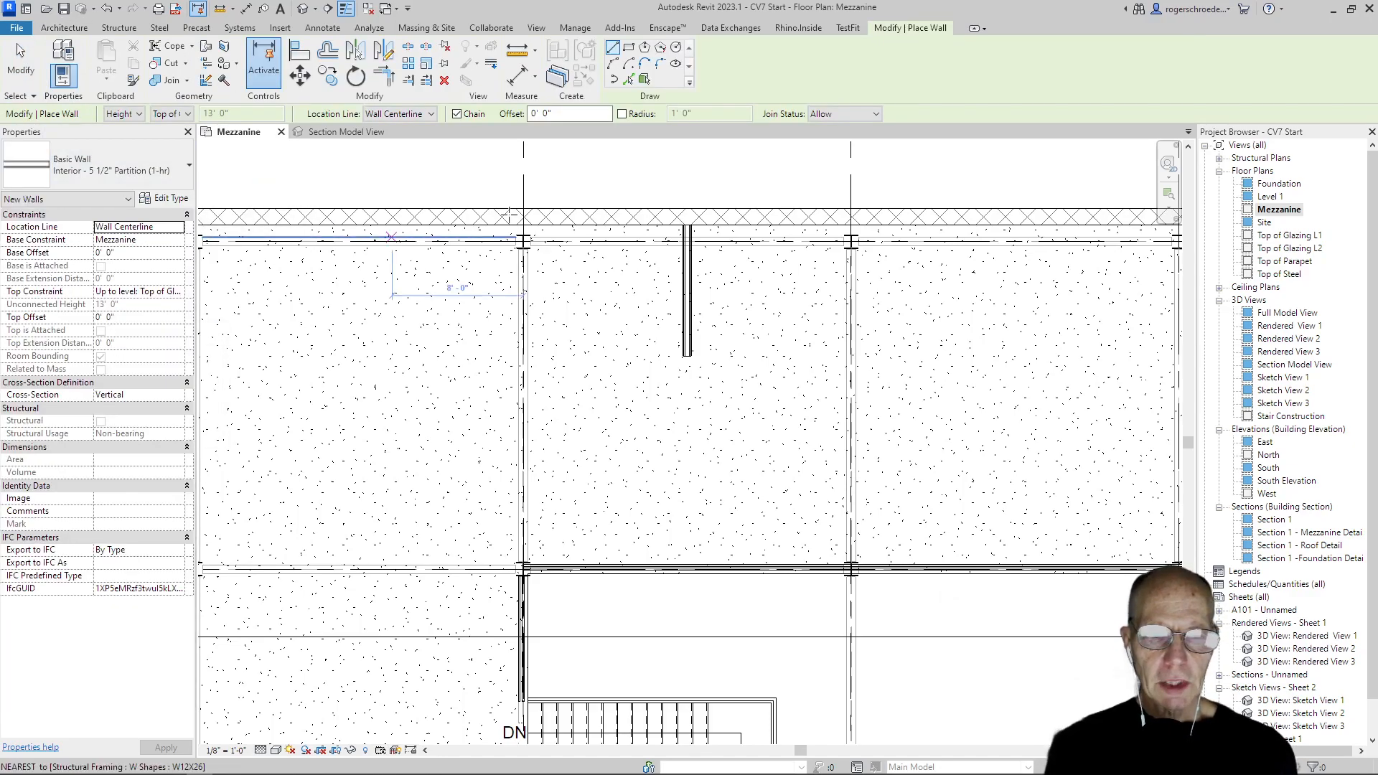
pyautogui.click(559, 223)
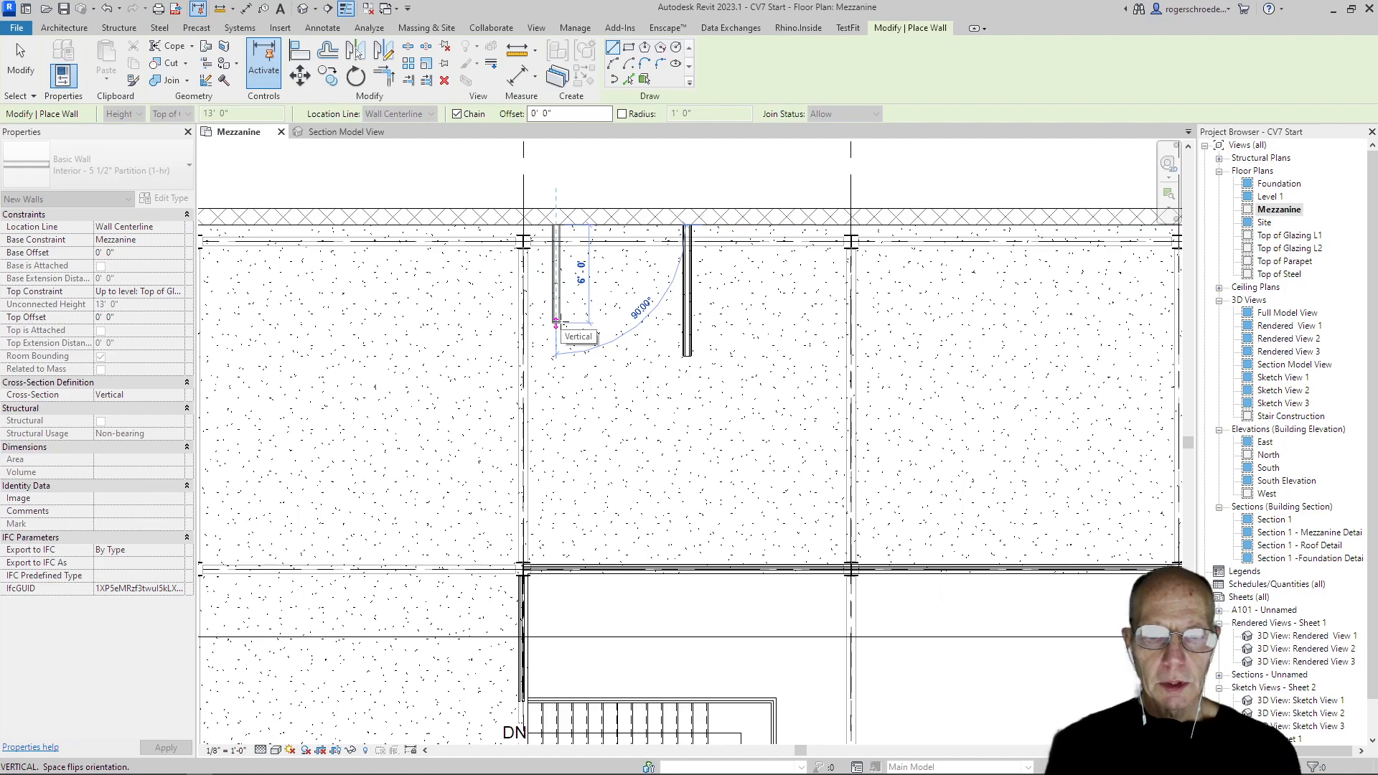
pyautogui.click(556, 323)
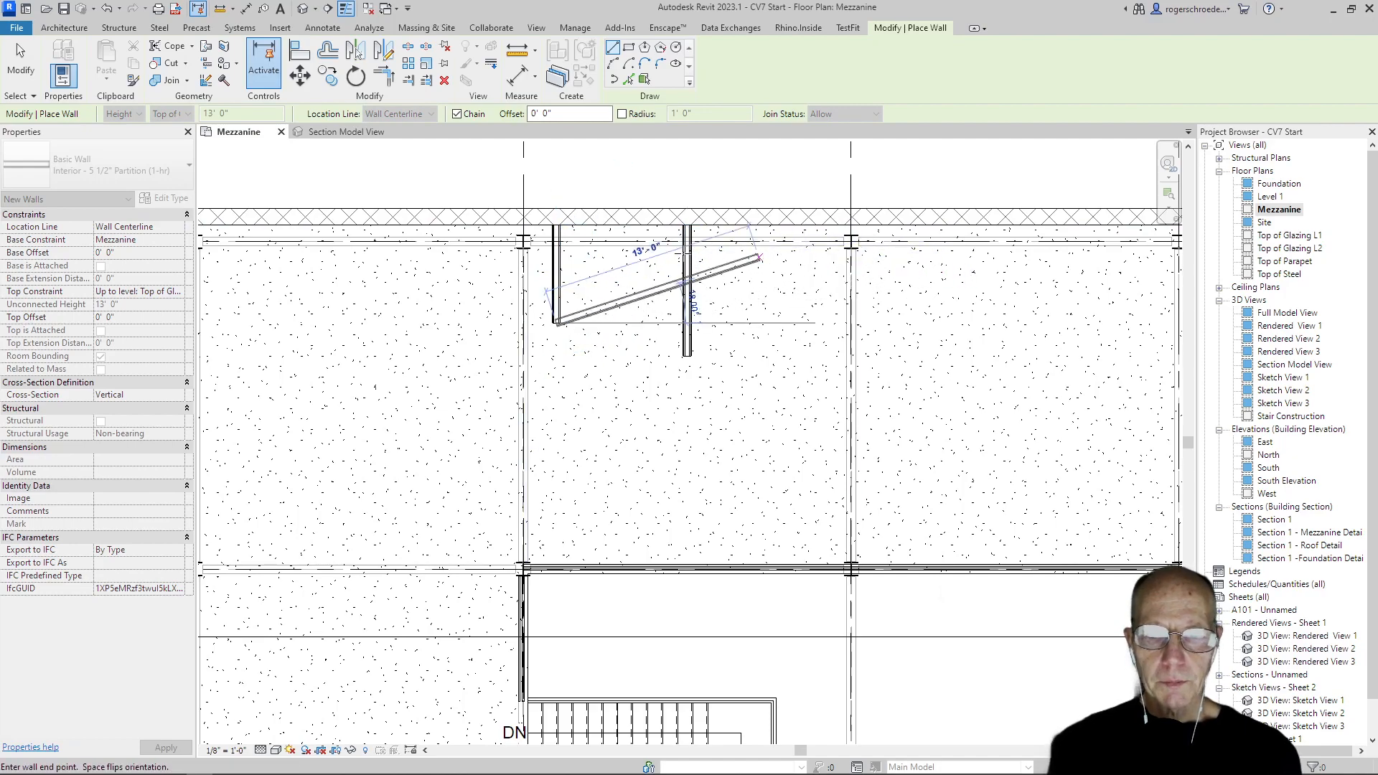
pyautogui.click(20, 61)
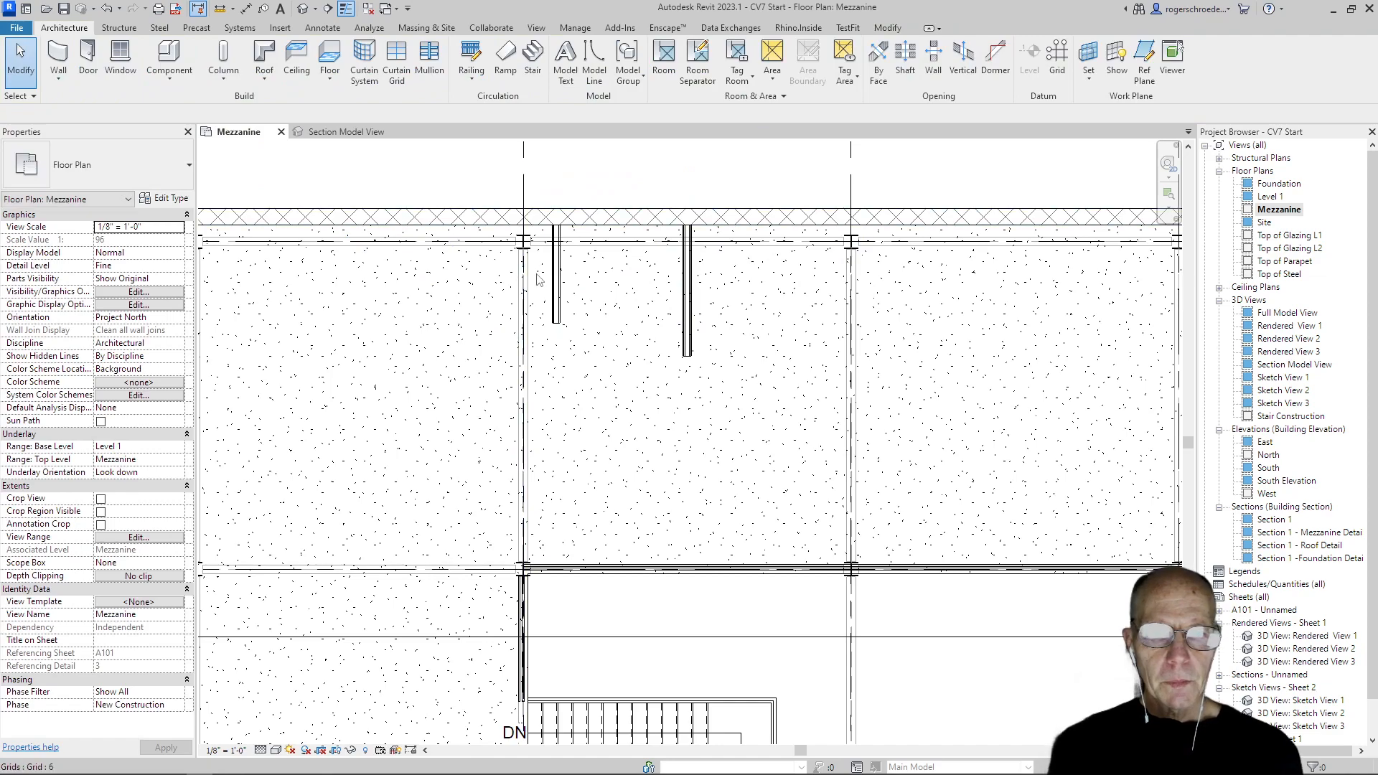
# Mirror a copy of the short partition about a vertical axis drawn along the centre partition's centerline
pyautogui.click(558, 283)
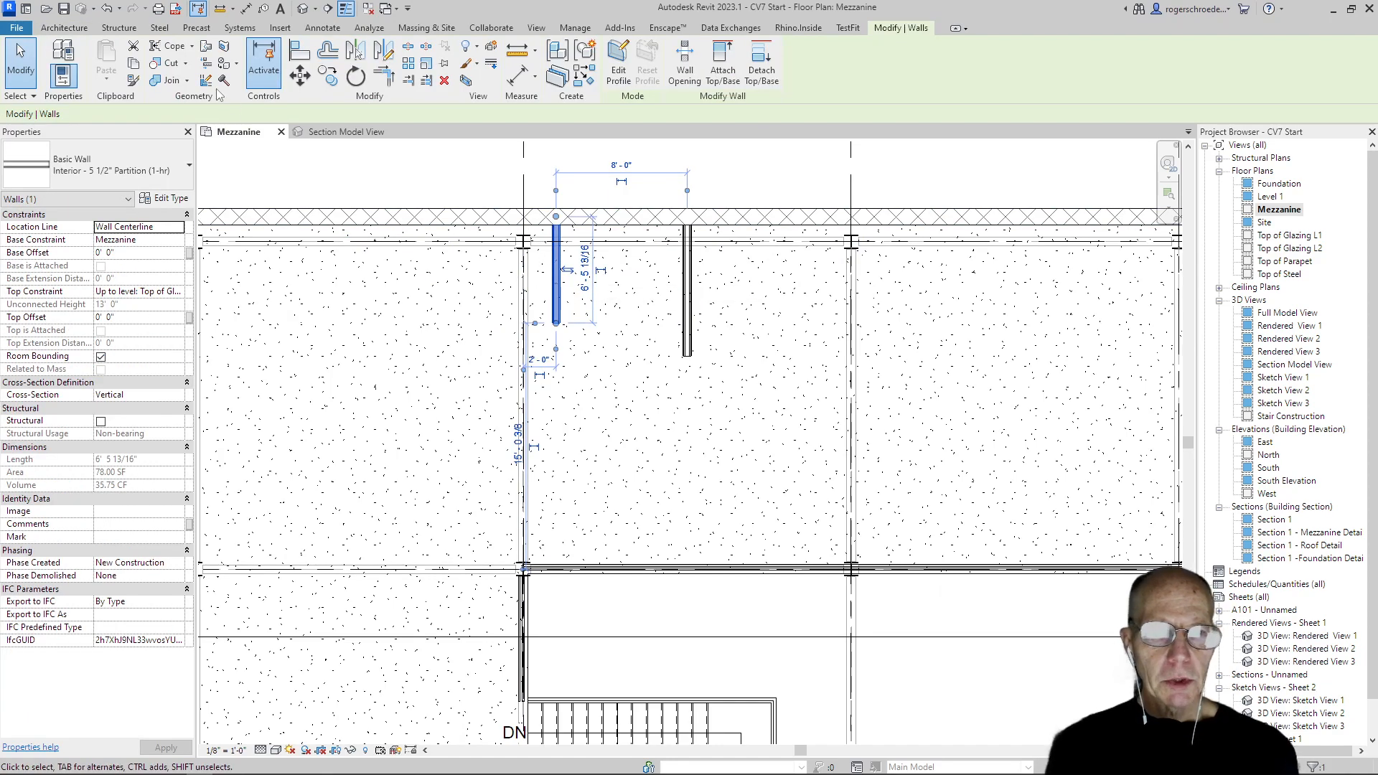
pyautogui.click(383, 51)
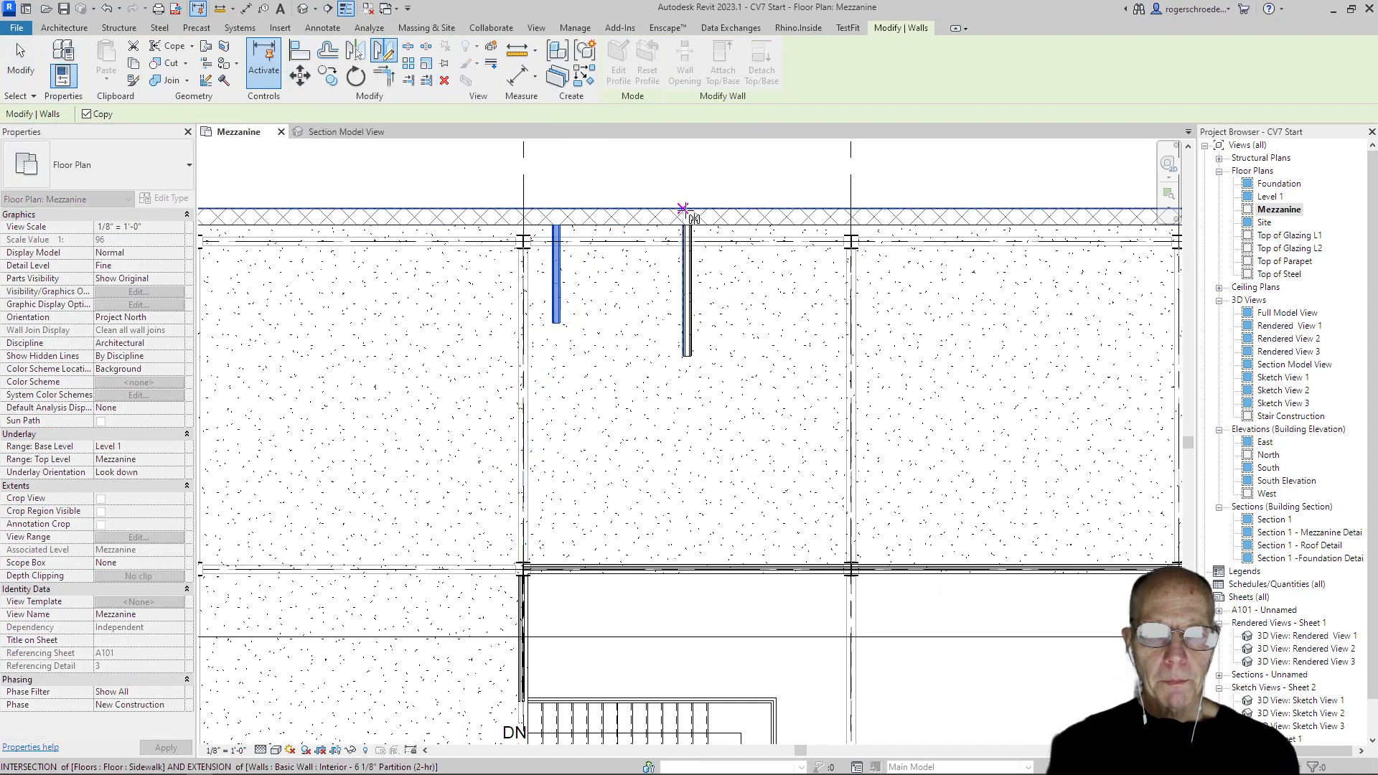
pyautogui.click(690, 220)
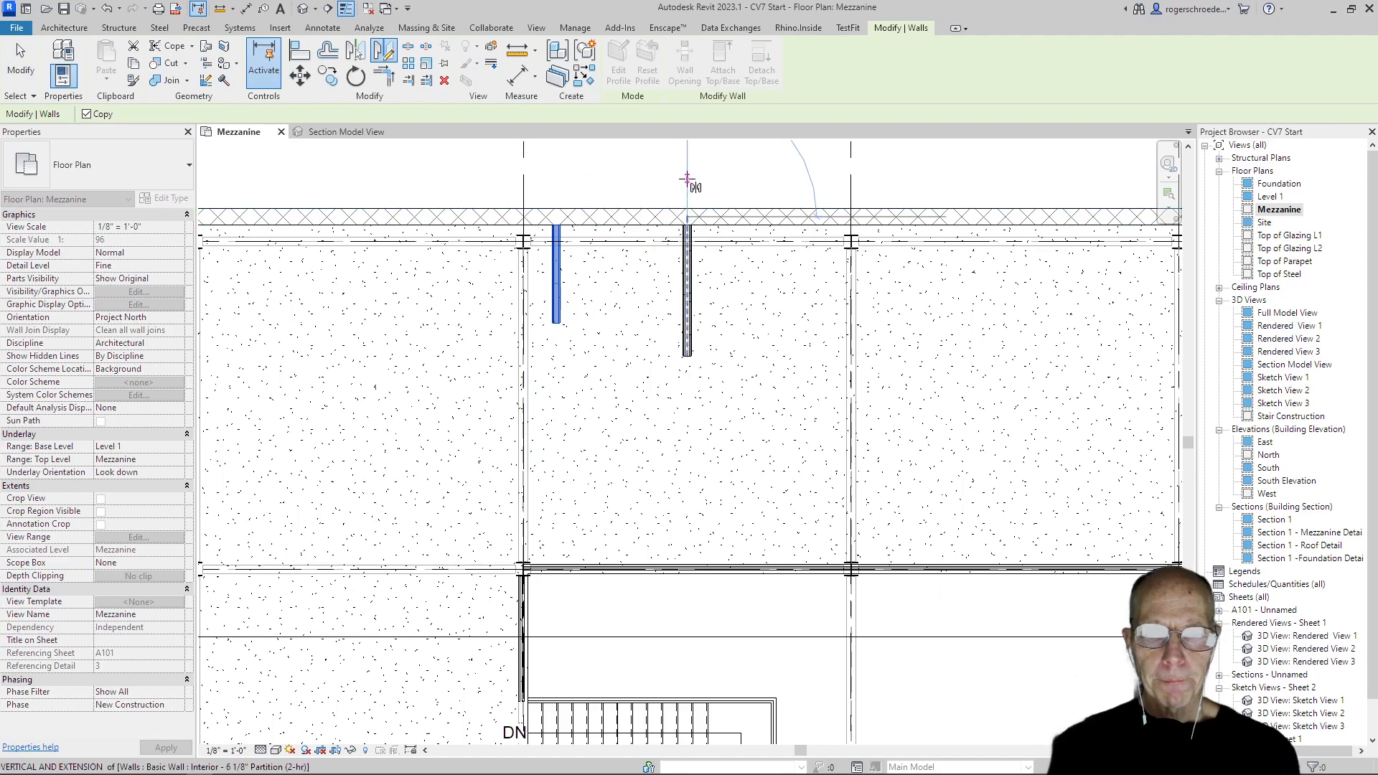
pyautogui.click(688, 186)
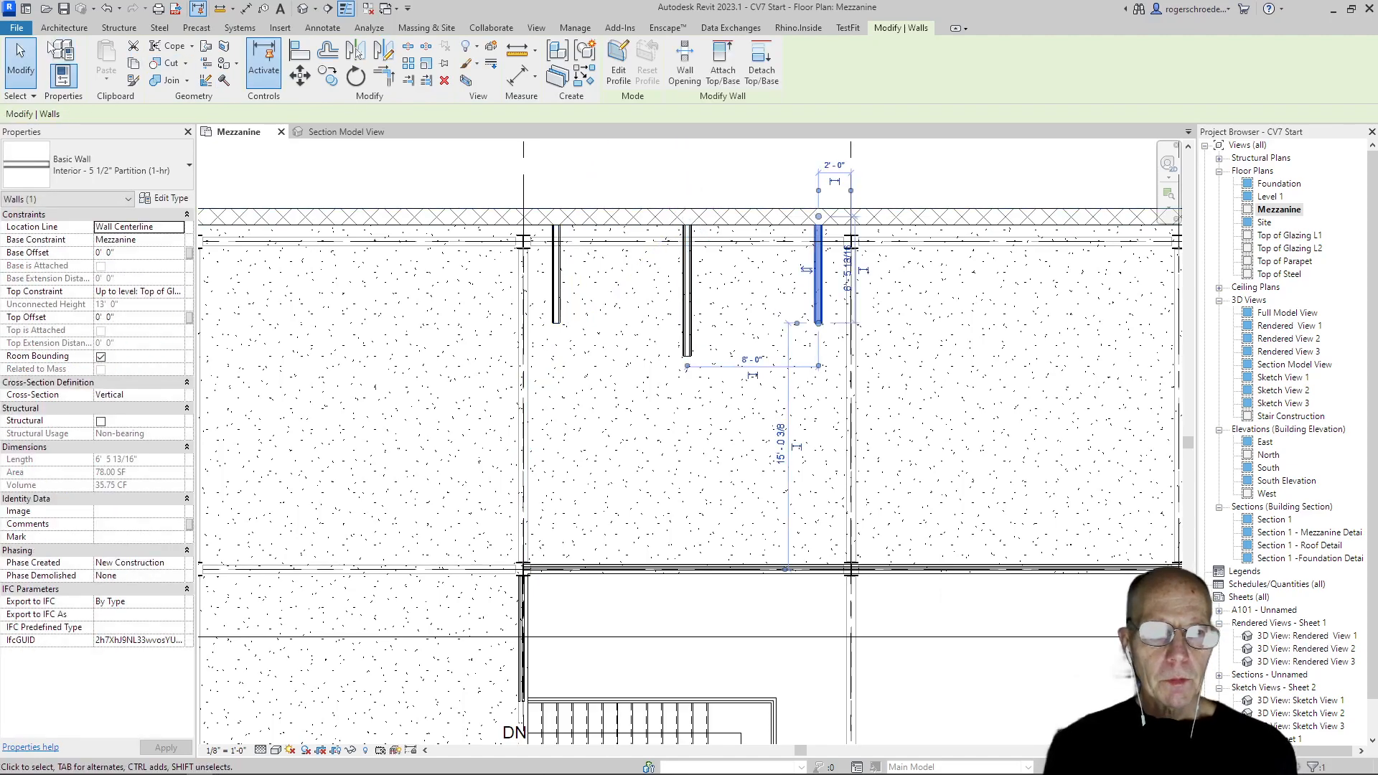
pyautogui.click(22, 61)
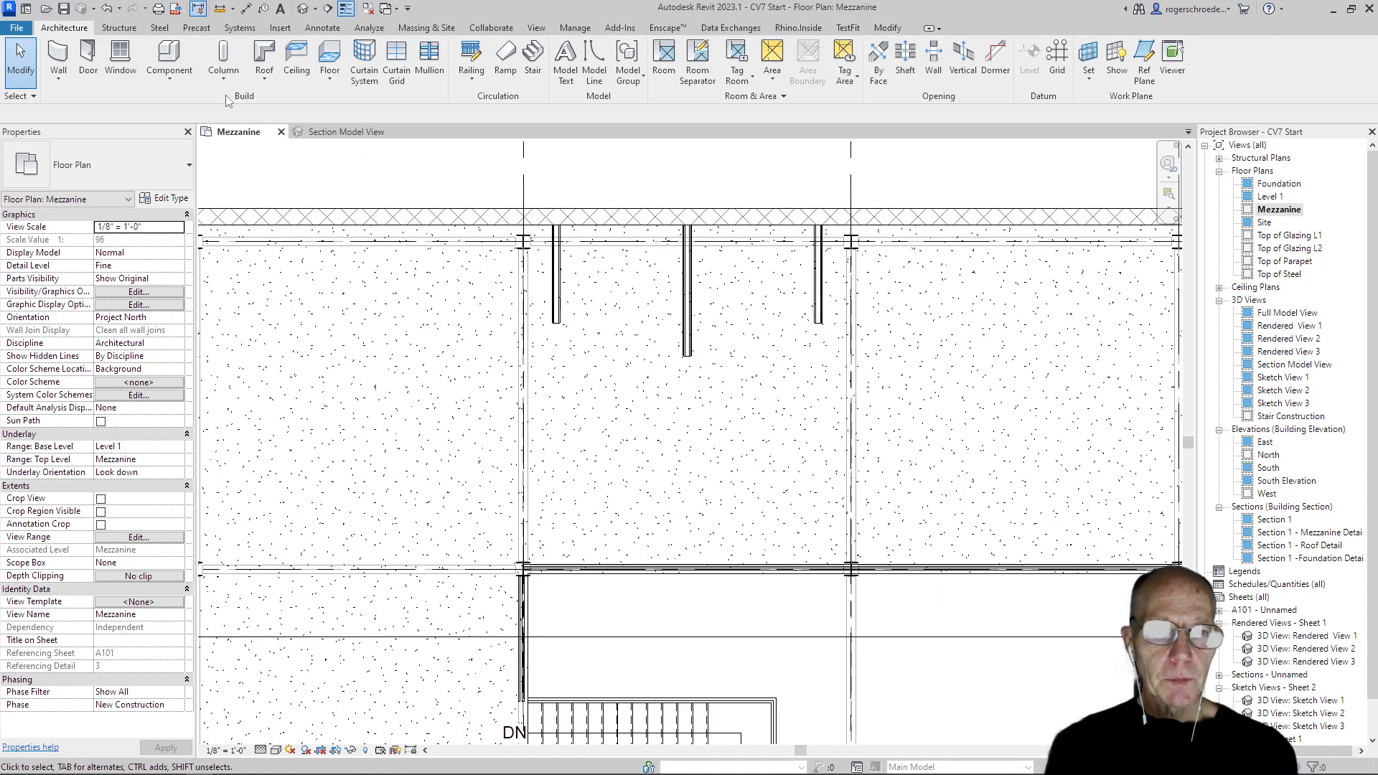
# Draw a curved 5 1/2" partition between the lower ends of the two short partitions, passing through the centre partition's lower end
pyautogui.click(58, 55)
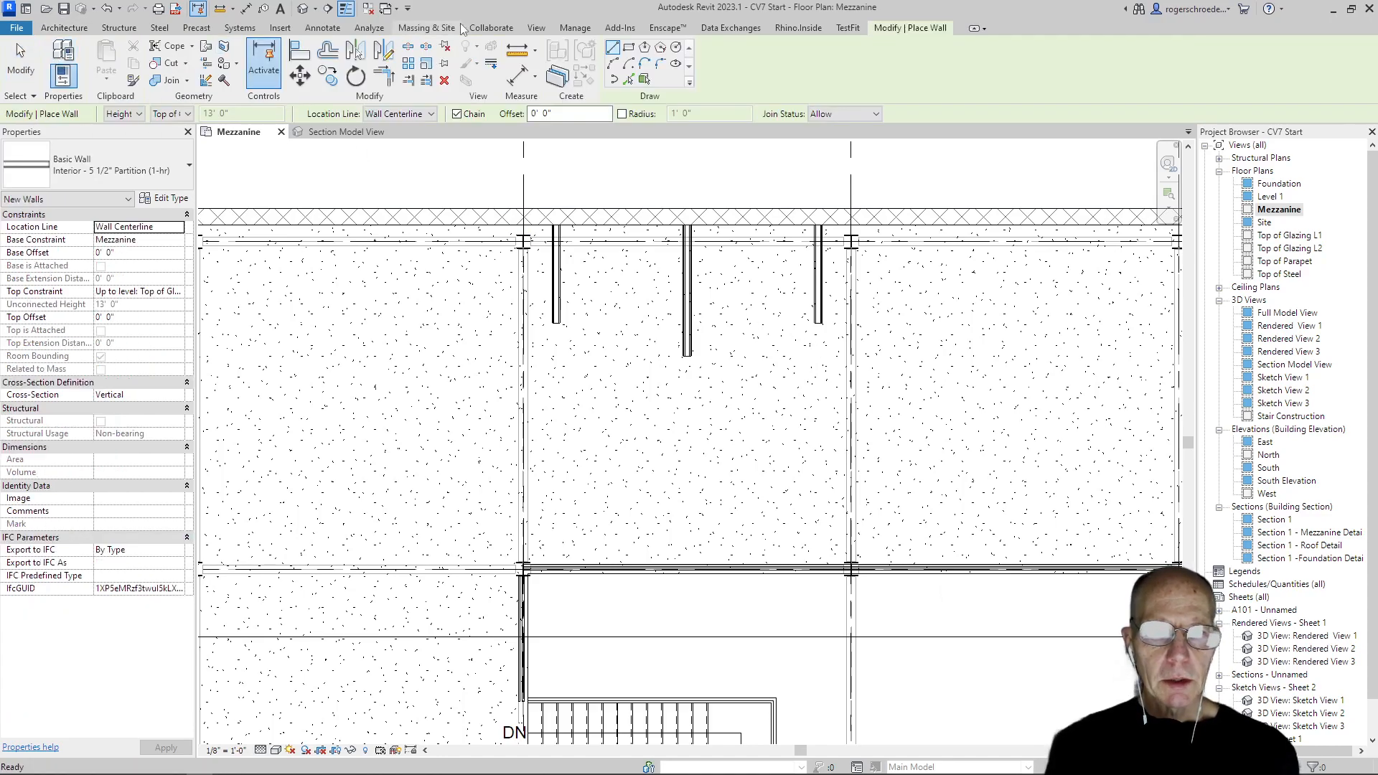
pyautogui.click(617, 65)
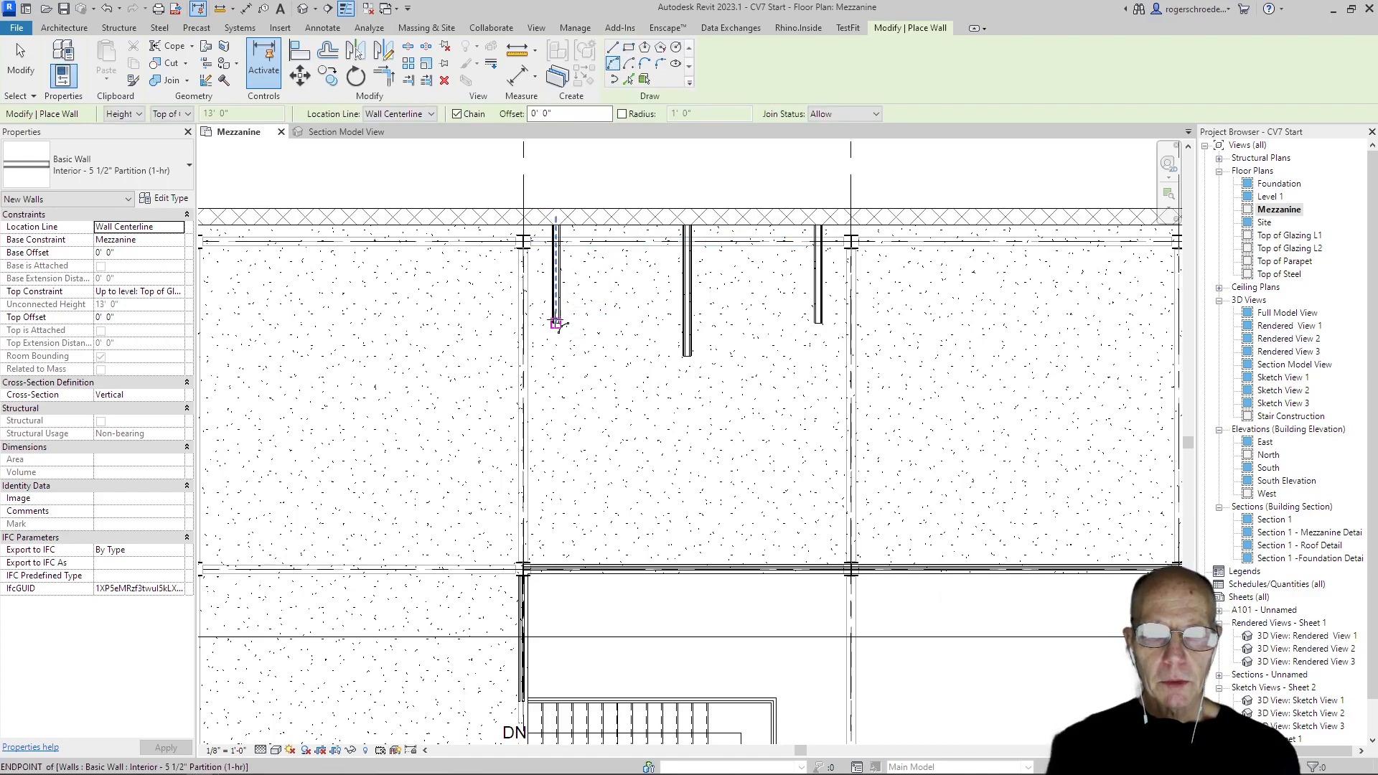
pyautogui.click(557, 323)
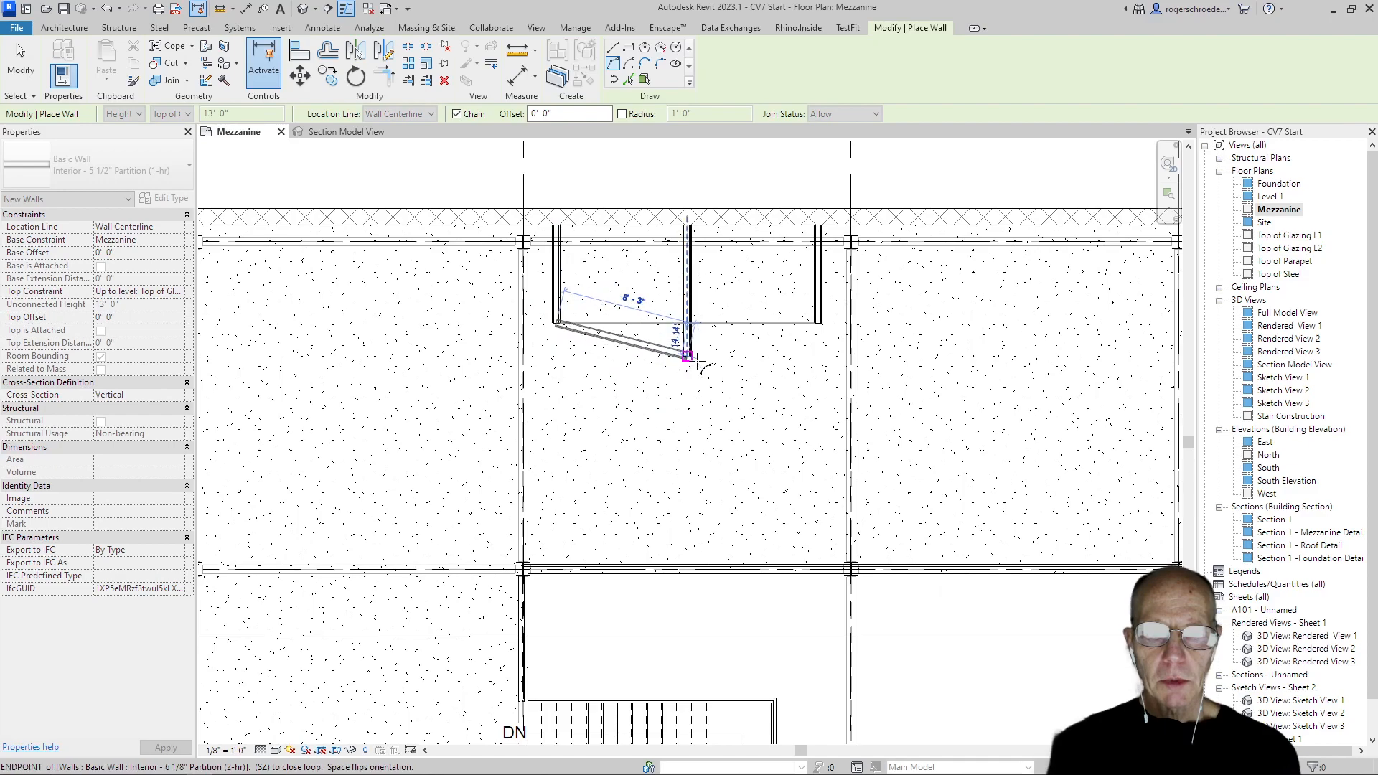
pyautogui.click(819, 323)
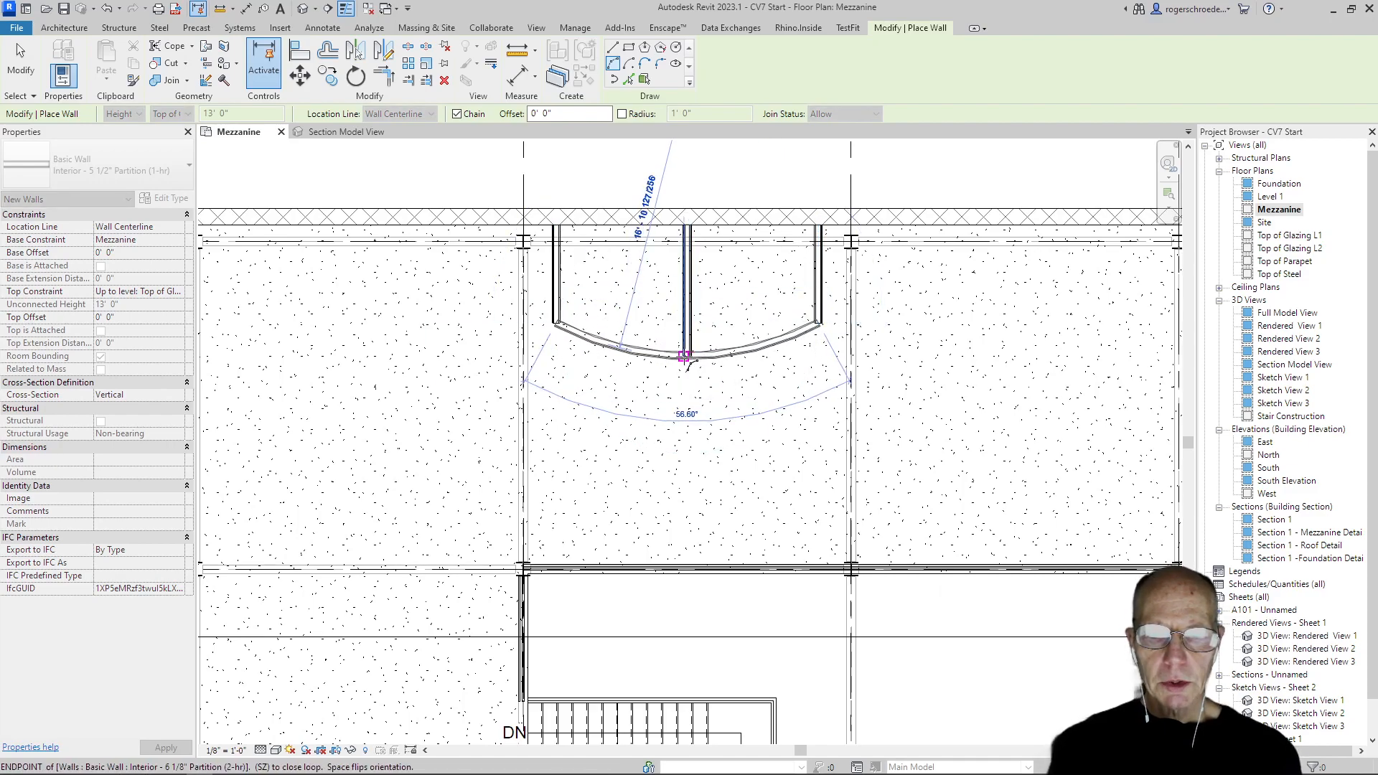
pyautogui.click(687, 357)
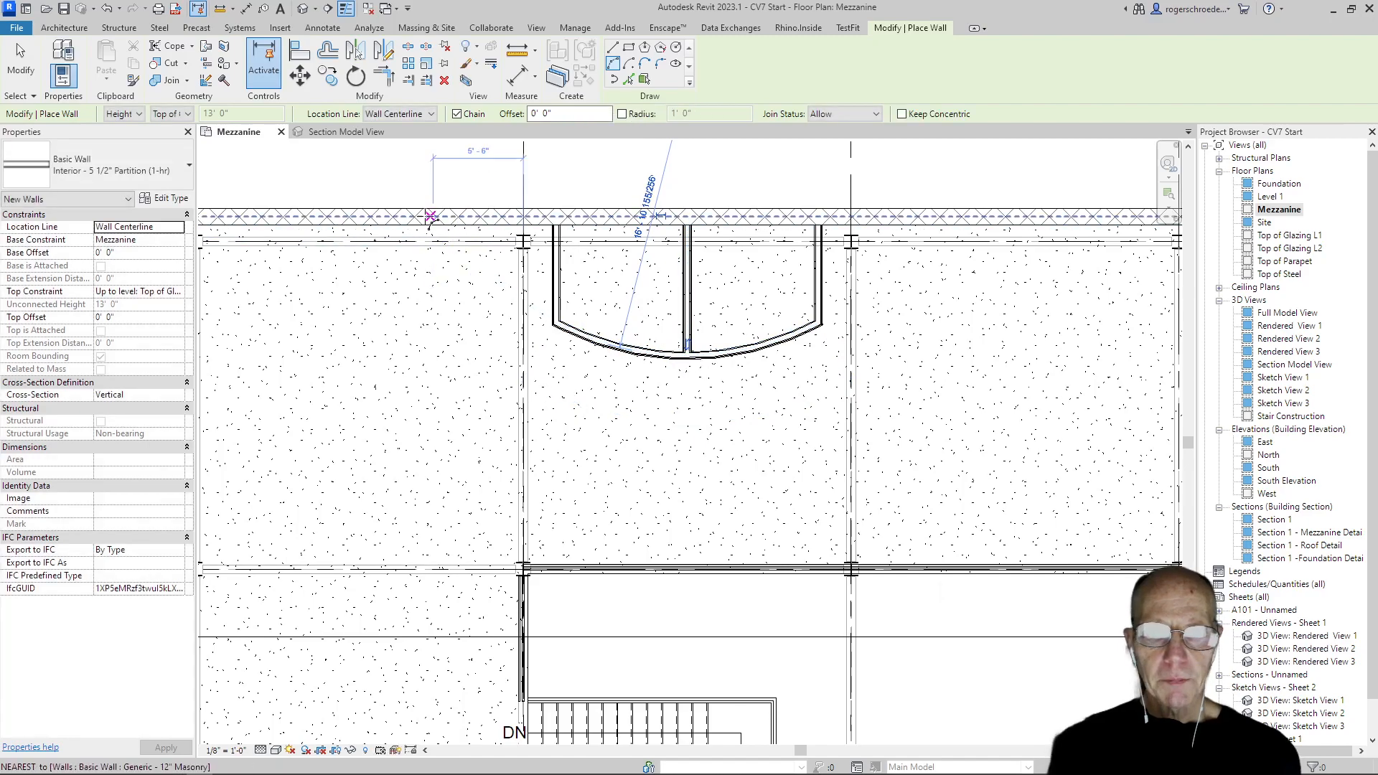
pyautogui.click(29, 71)
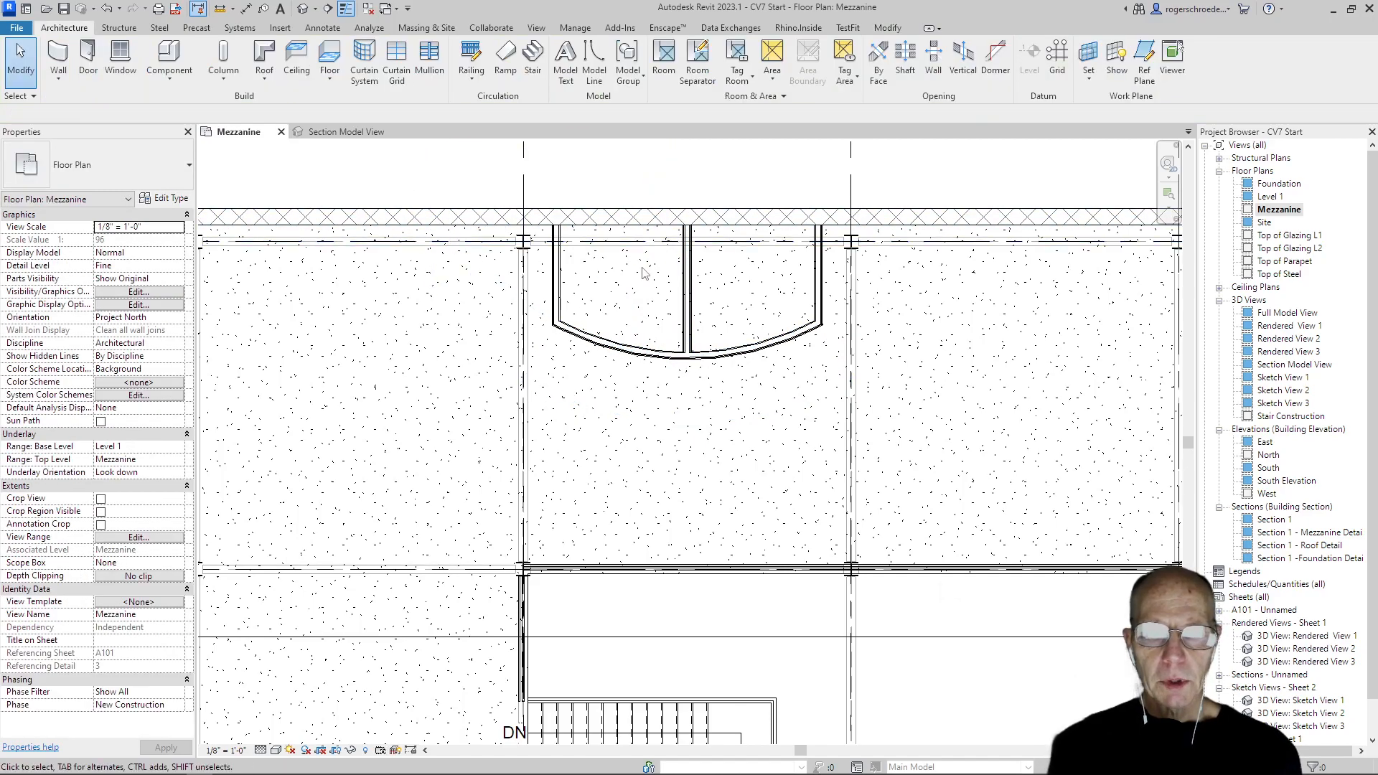
# Extend both ends of the curved partition slightly past the outer faces of the two short side partitions
pyautogui.scroll(2, 646, 280)
pyautogui.click(589, 373)
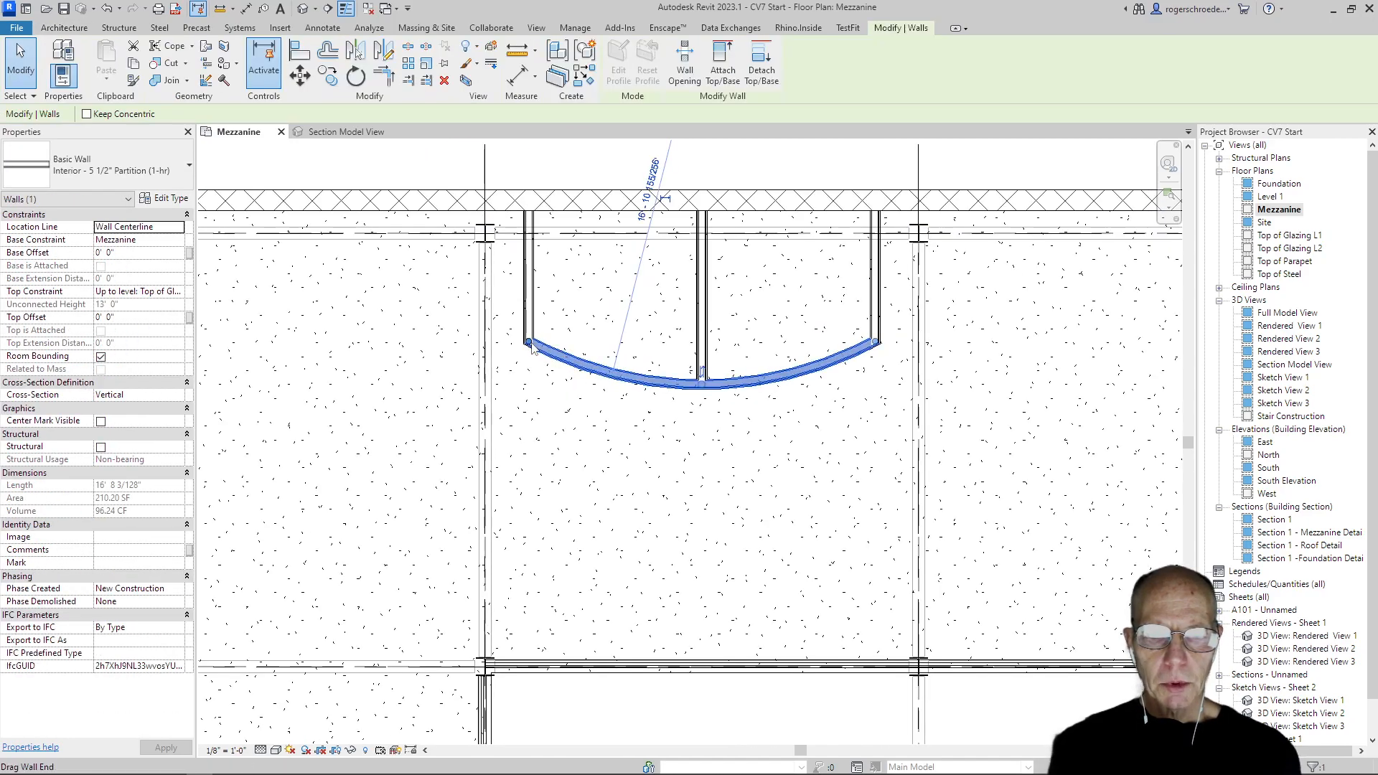
pyautogui.moveTo(528, 344)
pyautogui.mouseDown()
pyautogui.moveTo(507, 343)
pyautogui.moveTo(513, 332)
pyautogui.mouseUp()
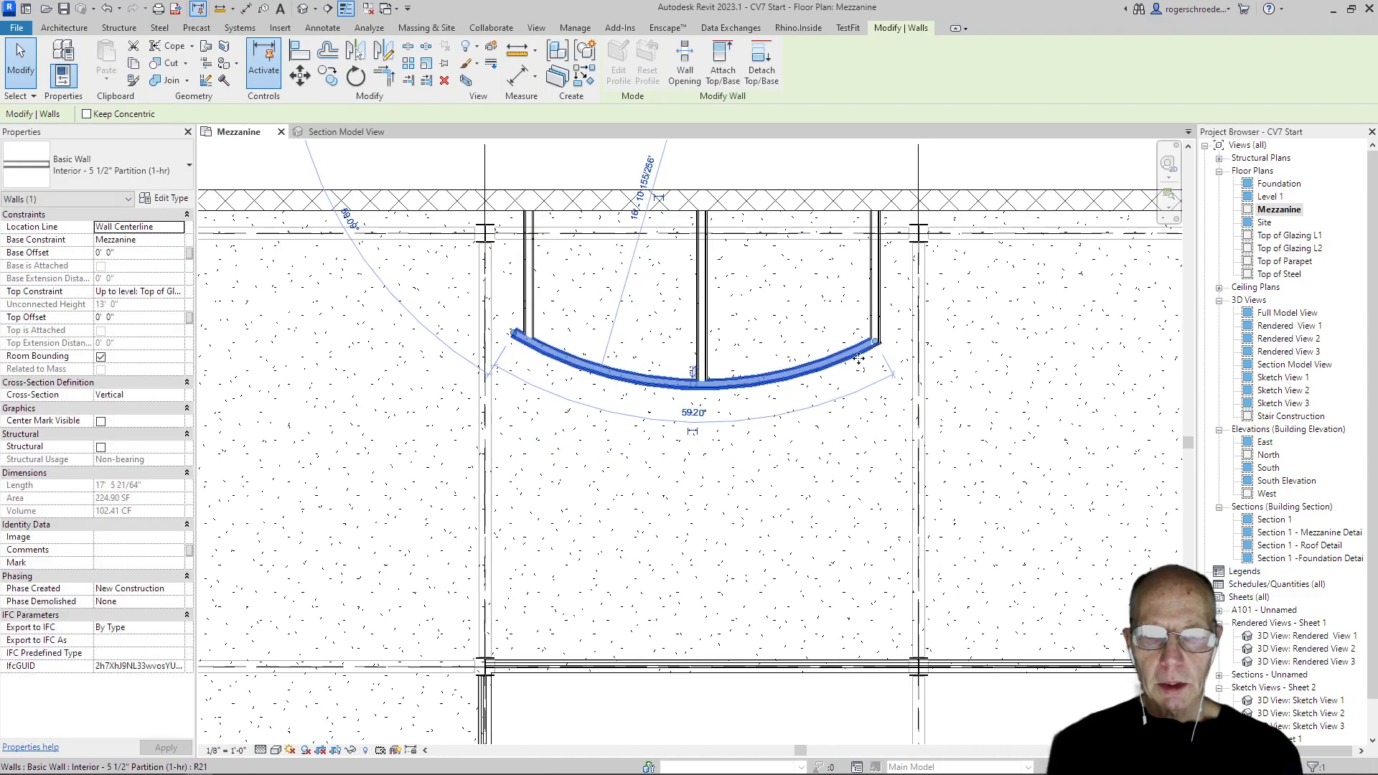
pyautogui.moveTo(876, 343); pyautogui.dragTo(888, 334)
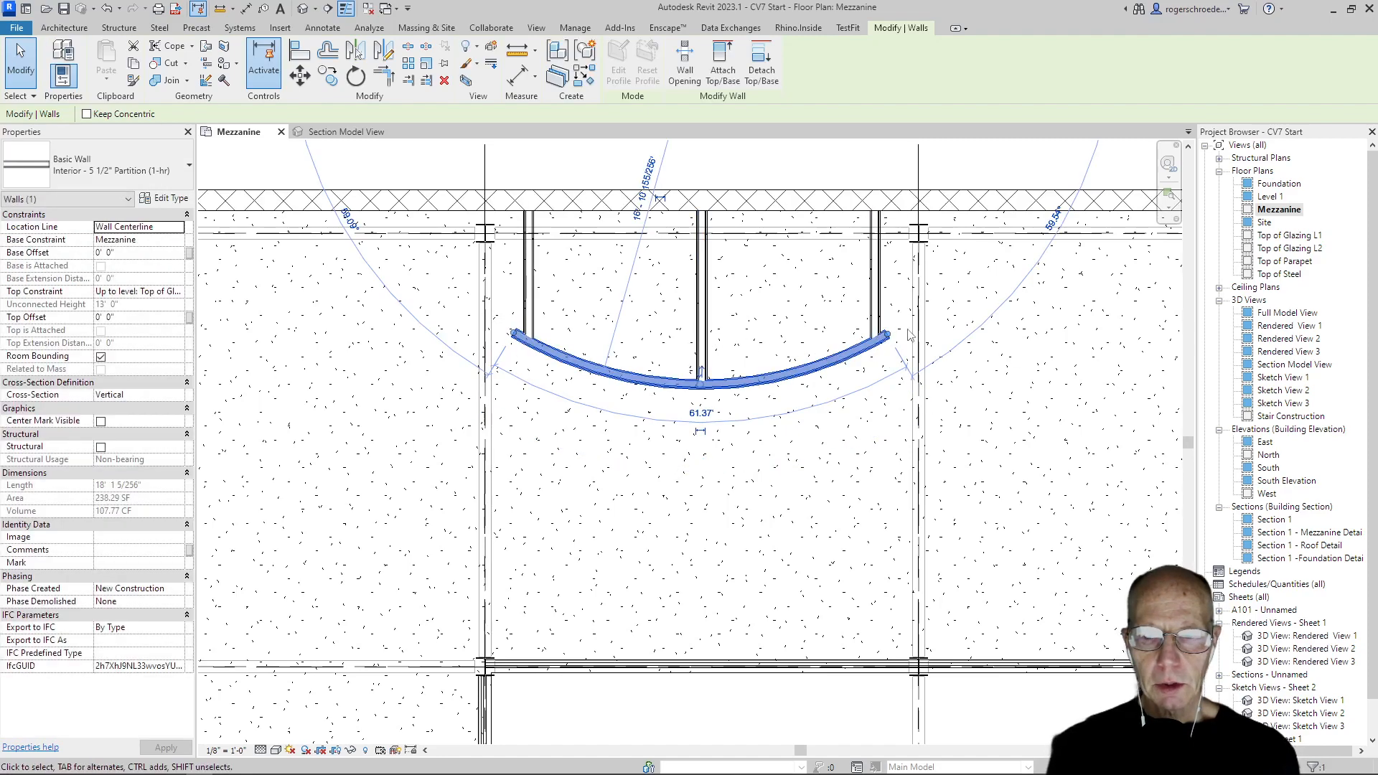
pyautogui.moveTo(892, 341); pyautogui.dragTo(894, 332)
pyautogui.click(883, 394)
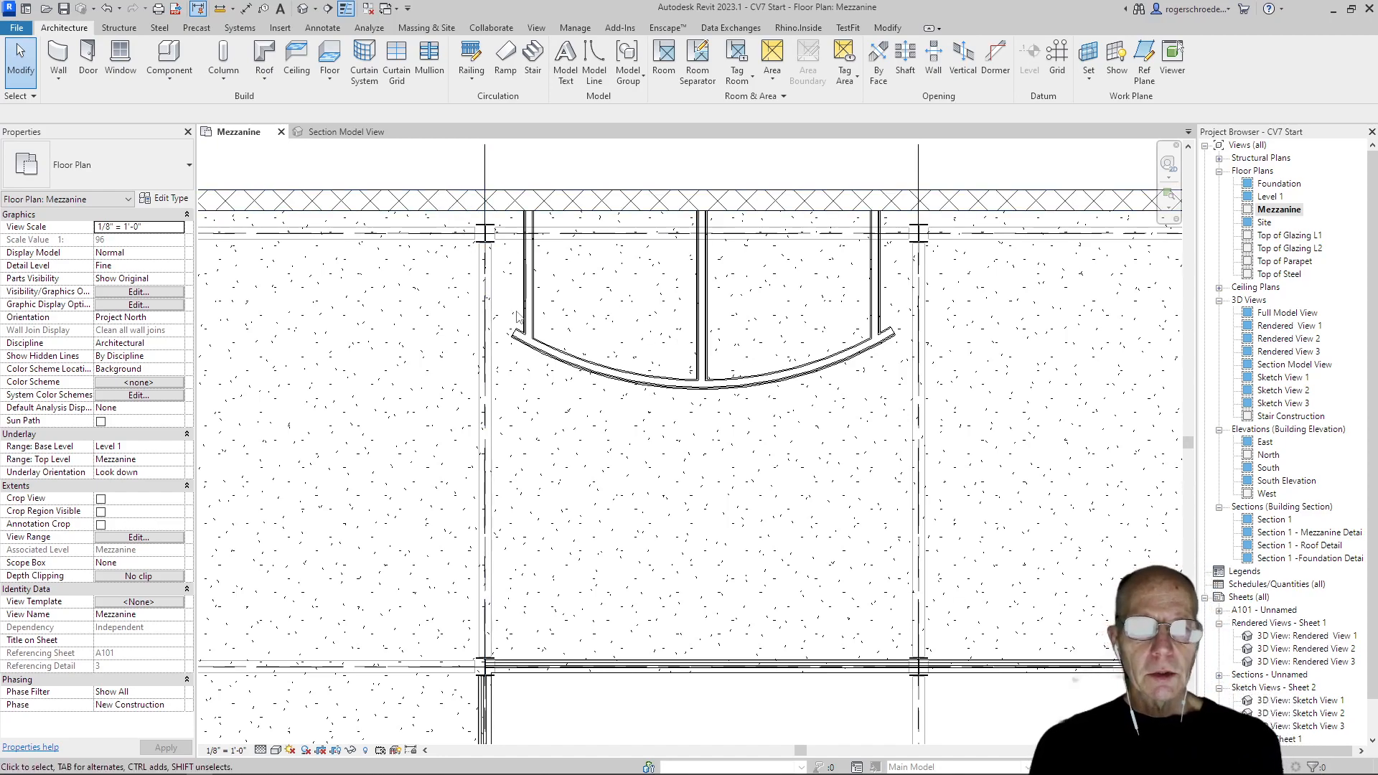
# Move the three straight partitions and the curved partition straight down about 1'-0", away from the exterior wall
pyautogui.click(530, 236)
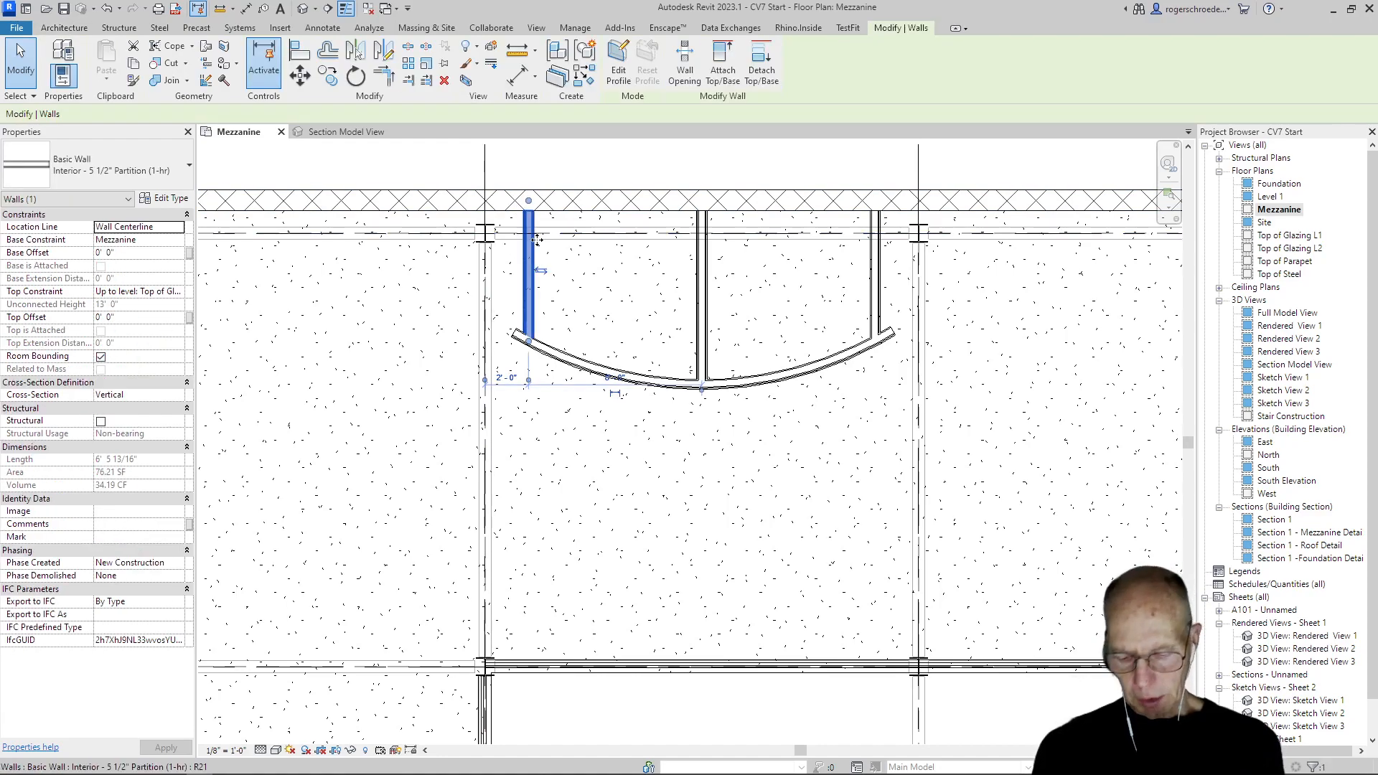
pyautogui.keyDown('ctrl'); pyautogui.click(707, 301); pyautogui.keyUp('ctrl')
pyautogui.keyDown('ctrl'); pyautogui.click(868, 301); pyautogui.keyUp('ctrl')
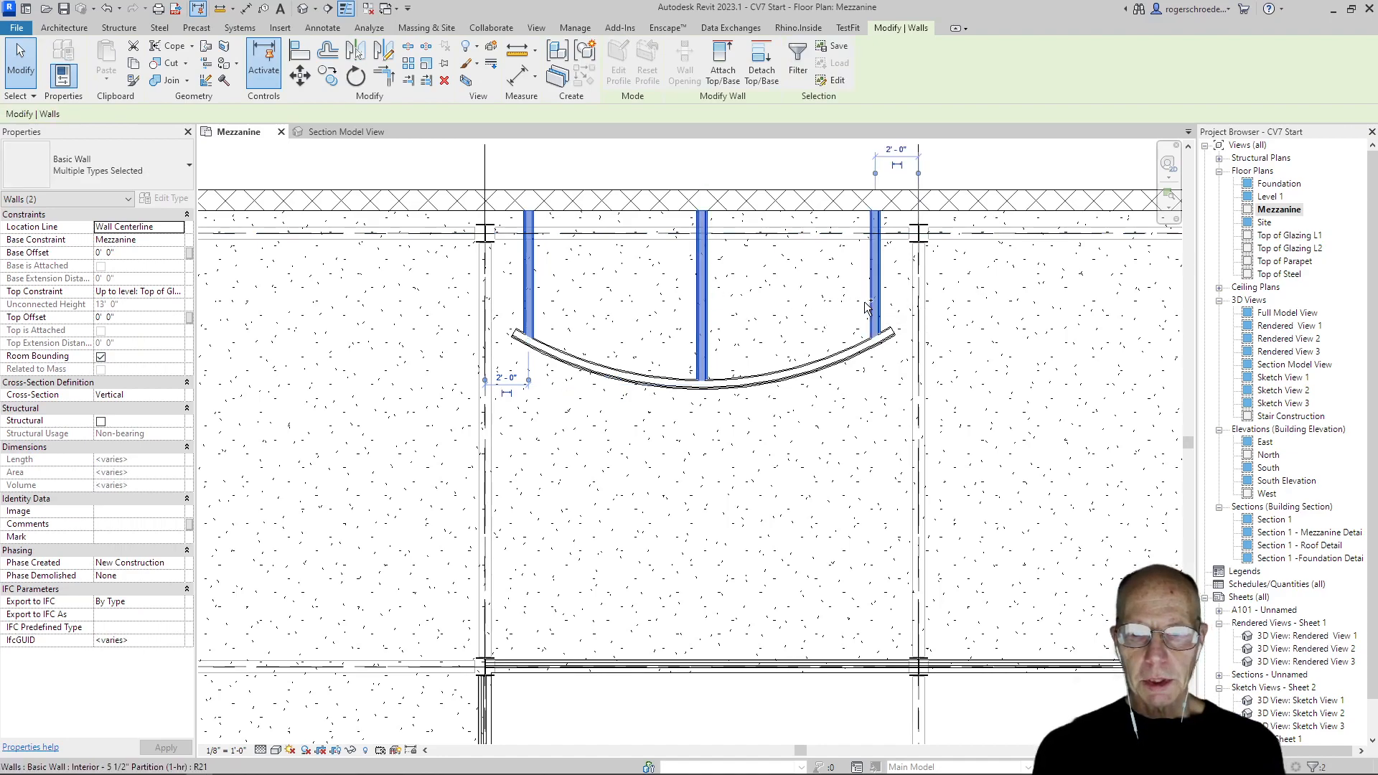
pyautogui.keyDown('ctrl'); pyautogui.click(851, 354); pyautogui.keyUp('ctrl')
pyautogui.click(300, 75)
pyautogui.click(700, 391)
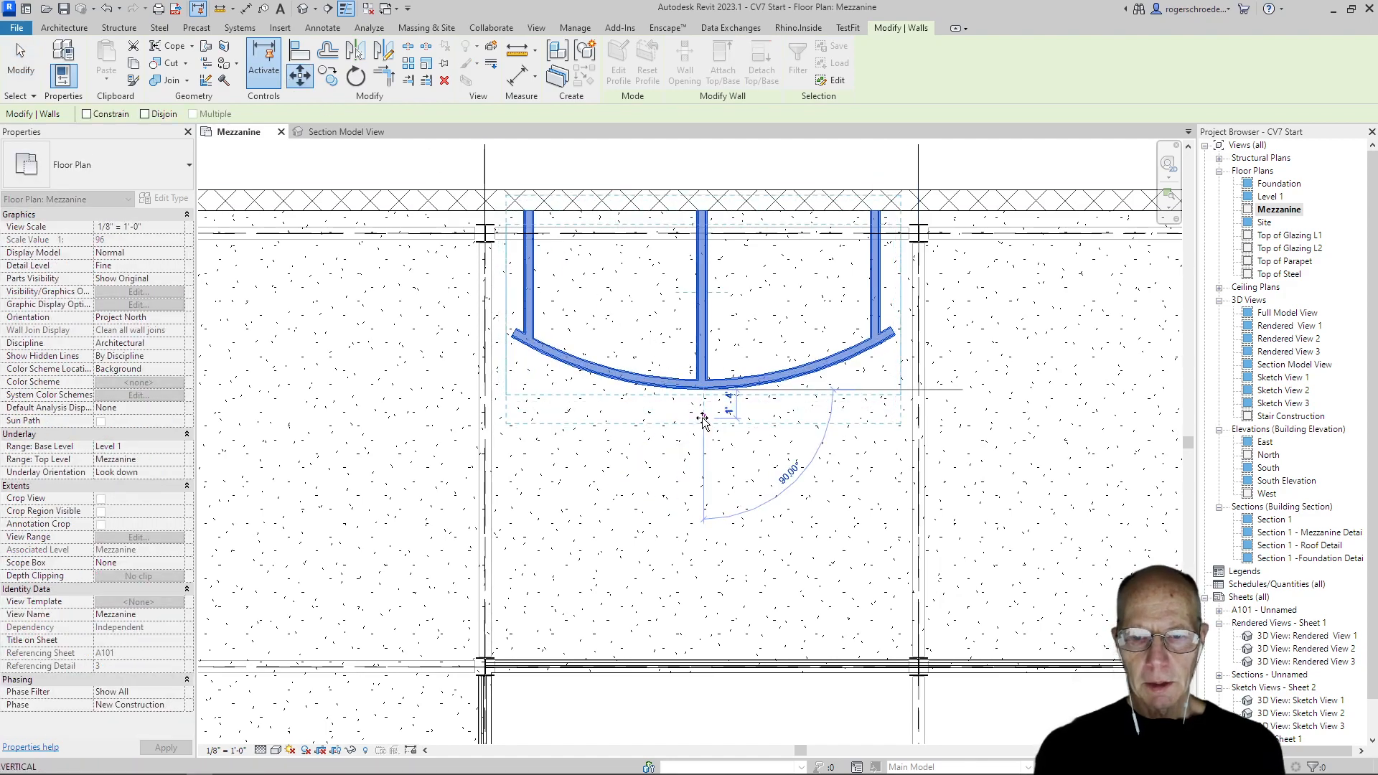
pyautogui.click(701, 417)
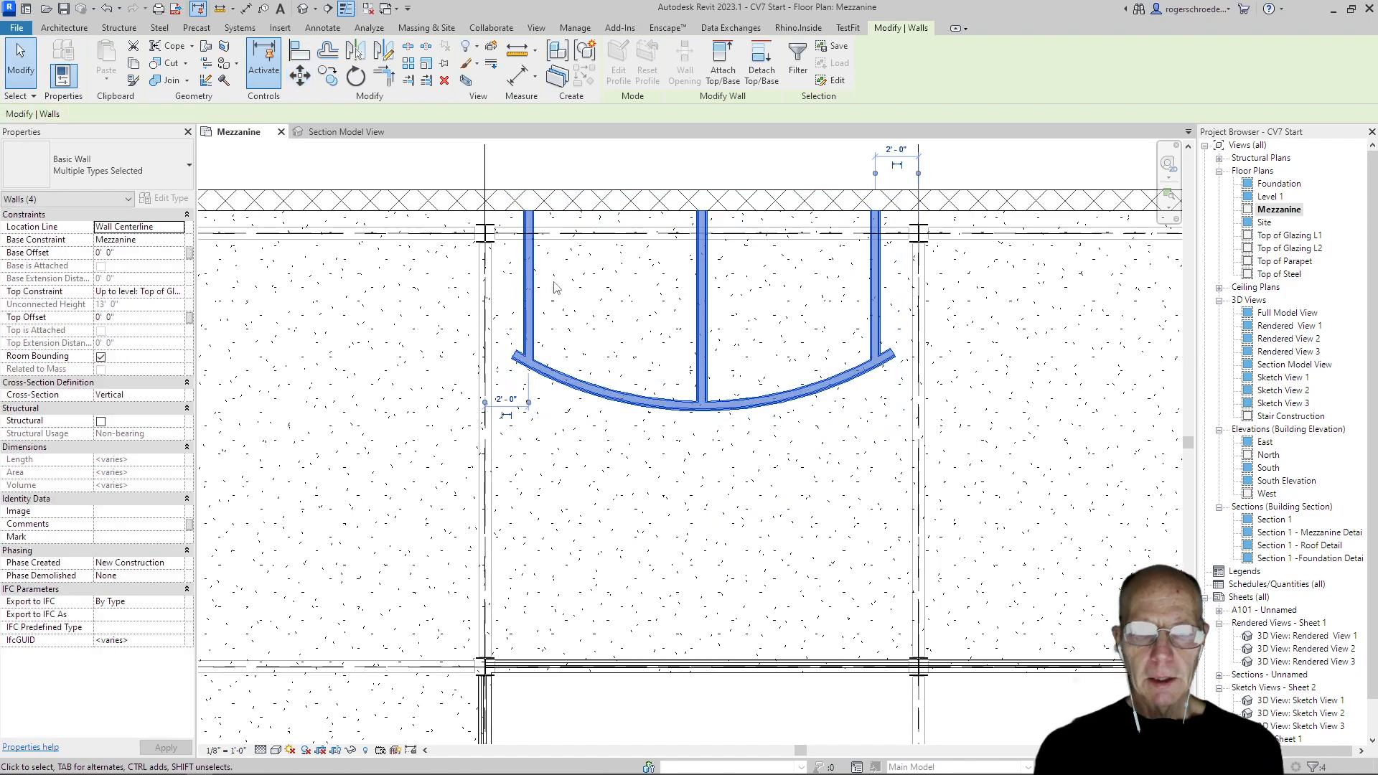
pyautogui.click(296, 165)
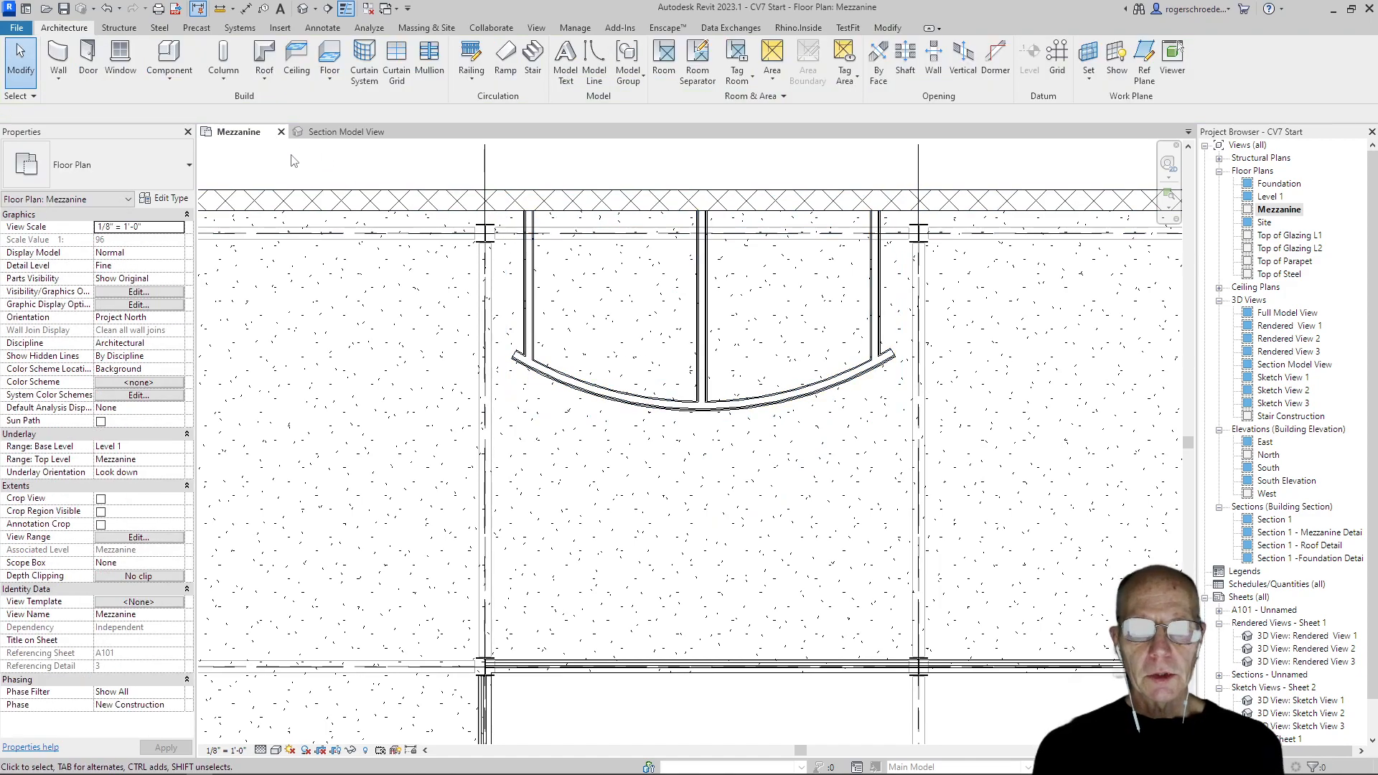
# Open the Autodesk family library and browse from all results to the Plumbing category
pyautogui.click(280, 30)
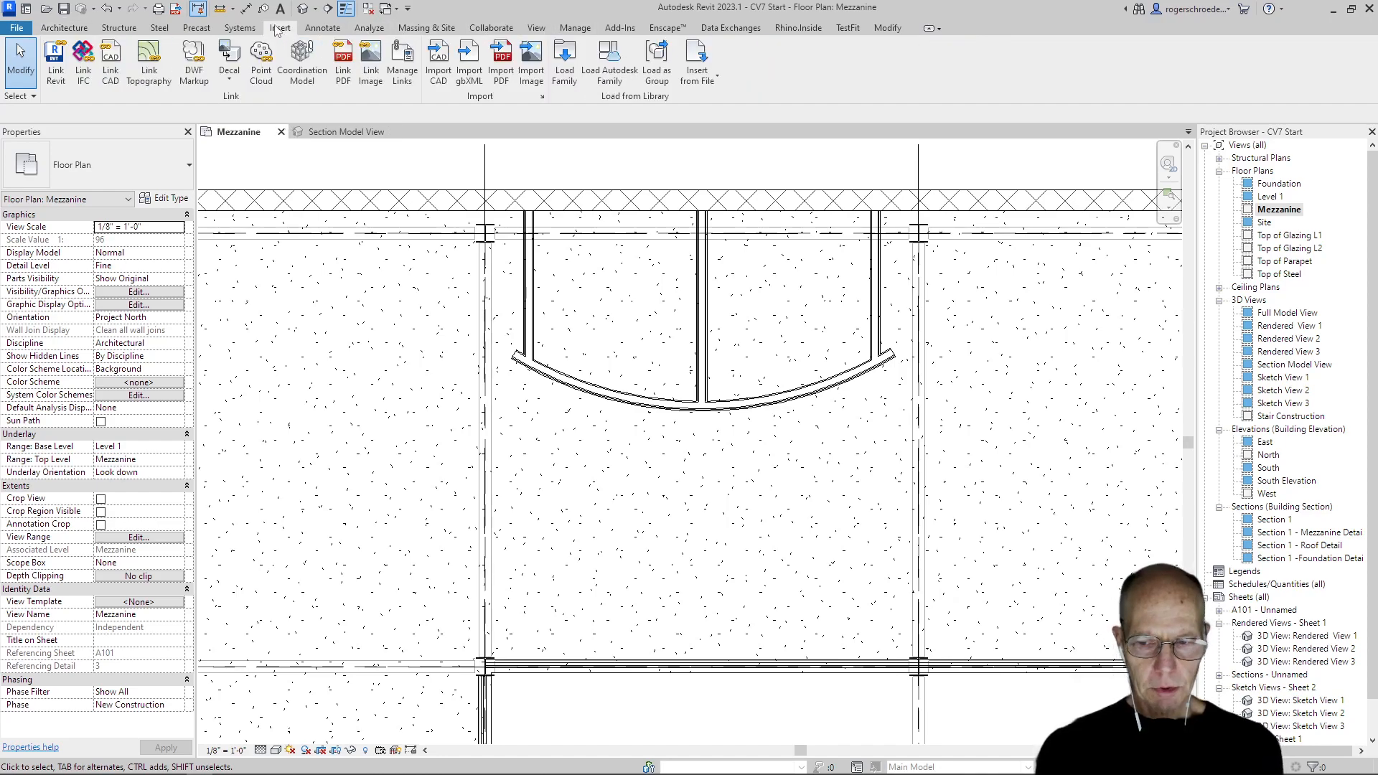
pyautogui.click(612, 84)
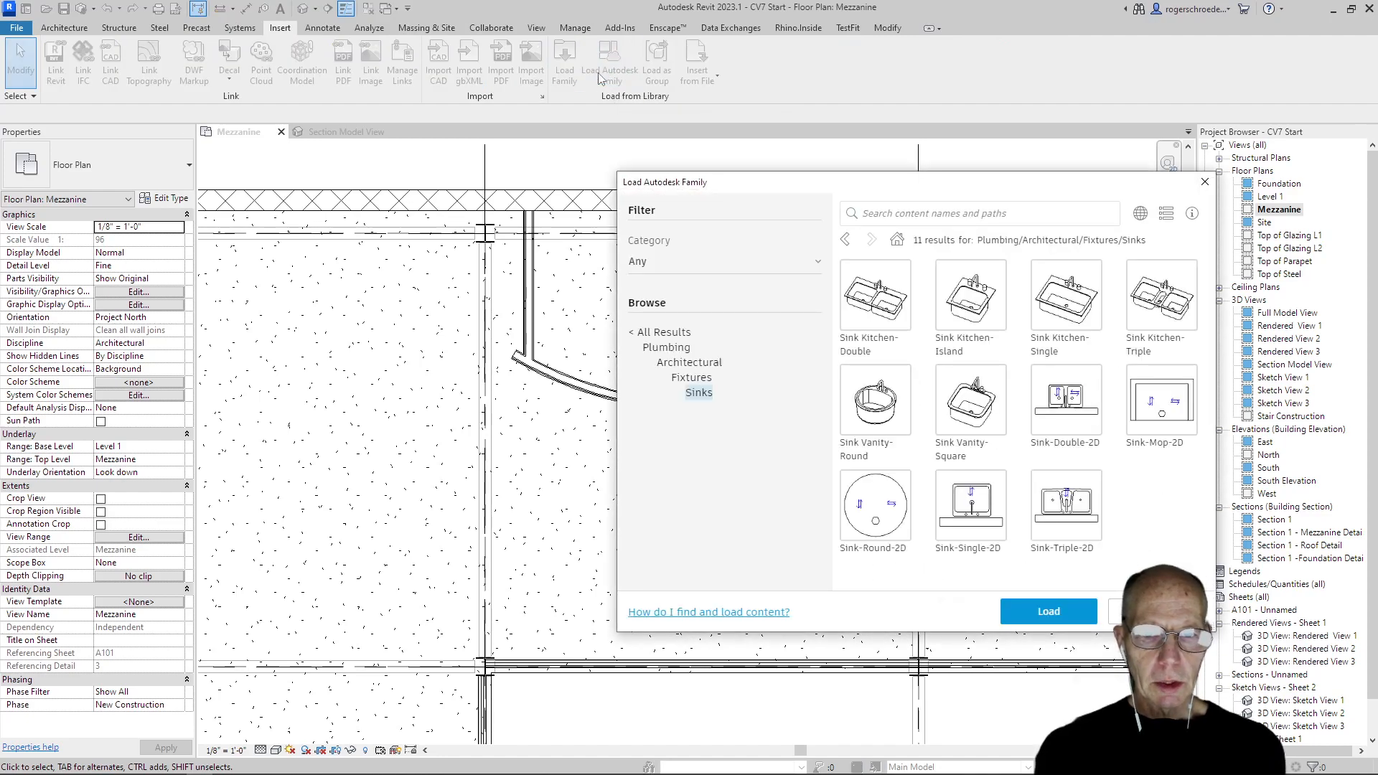
pyautogui.click(660, 333)
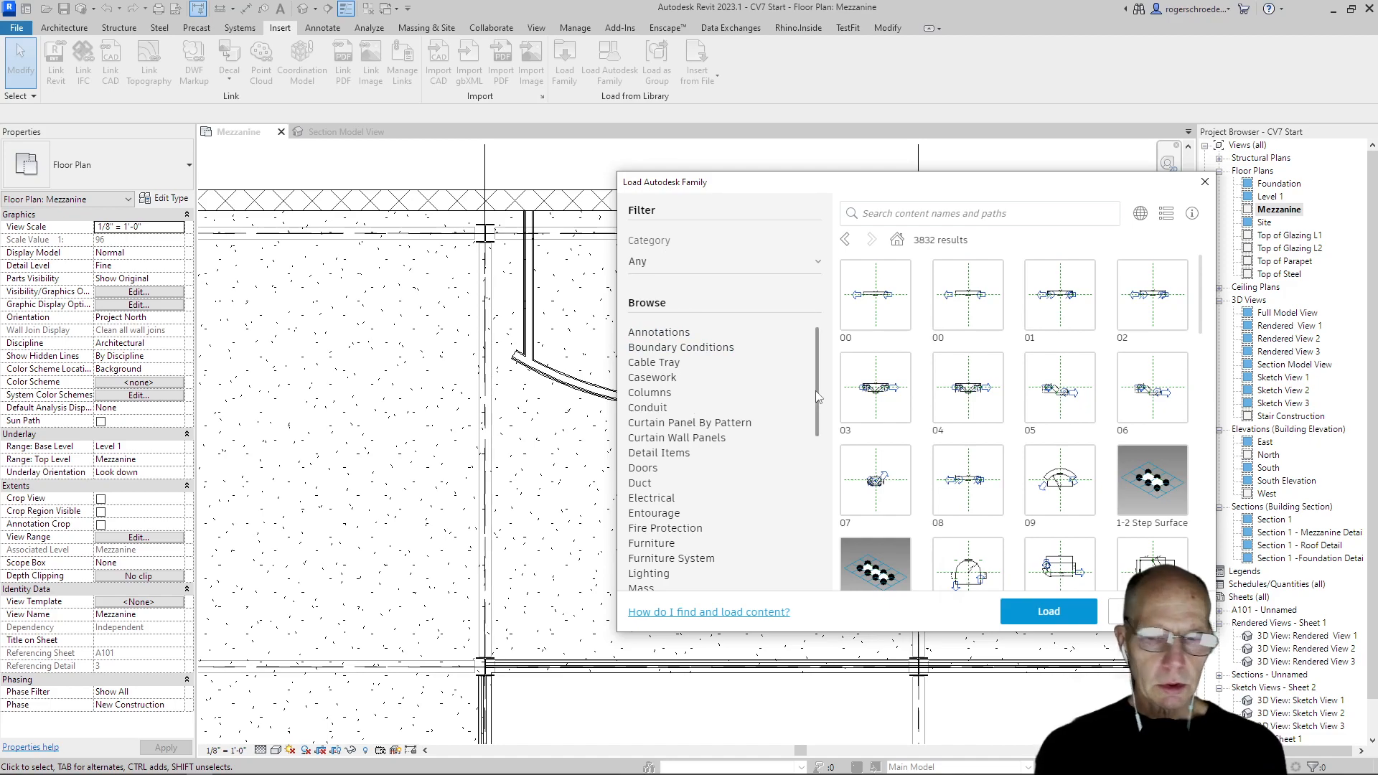
pyautogui.moveTo(818, 397); pyautogui.dragTo(810, 432)
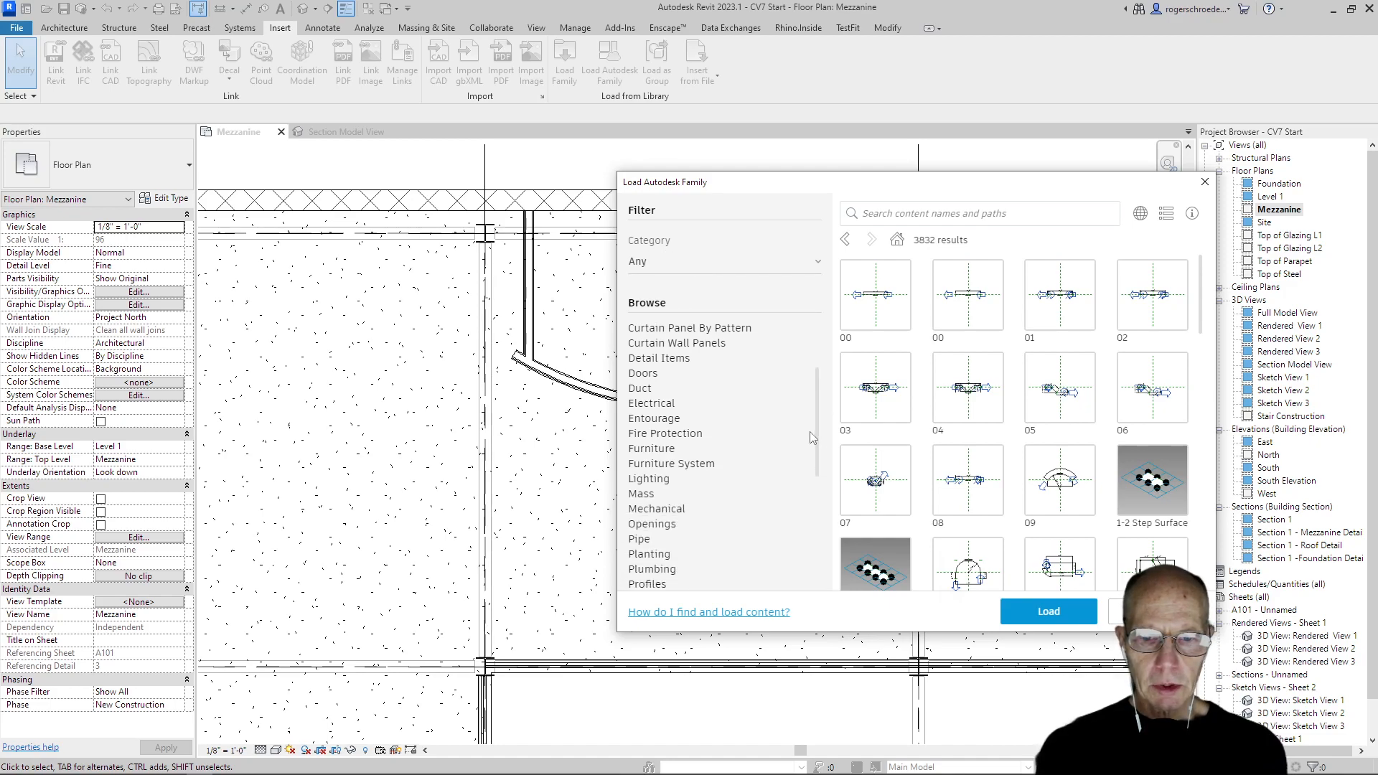
pyautogui.click(642, 571)
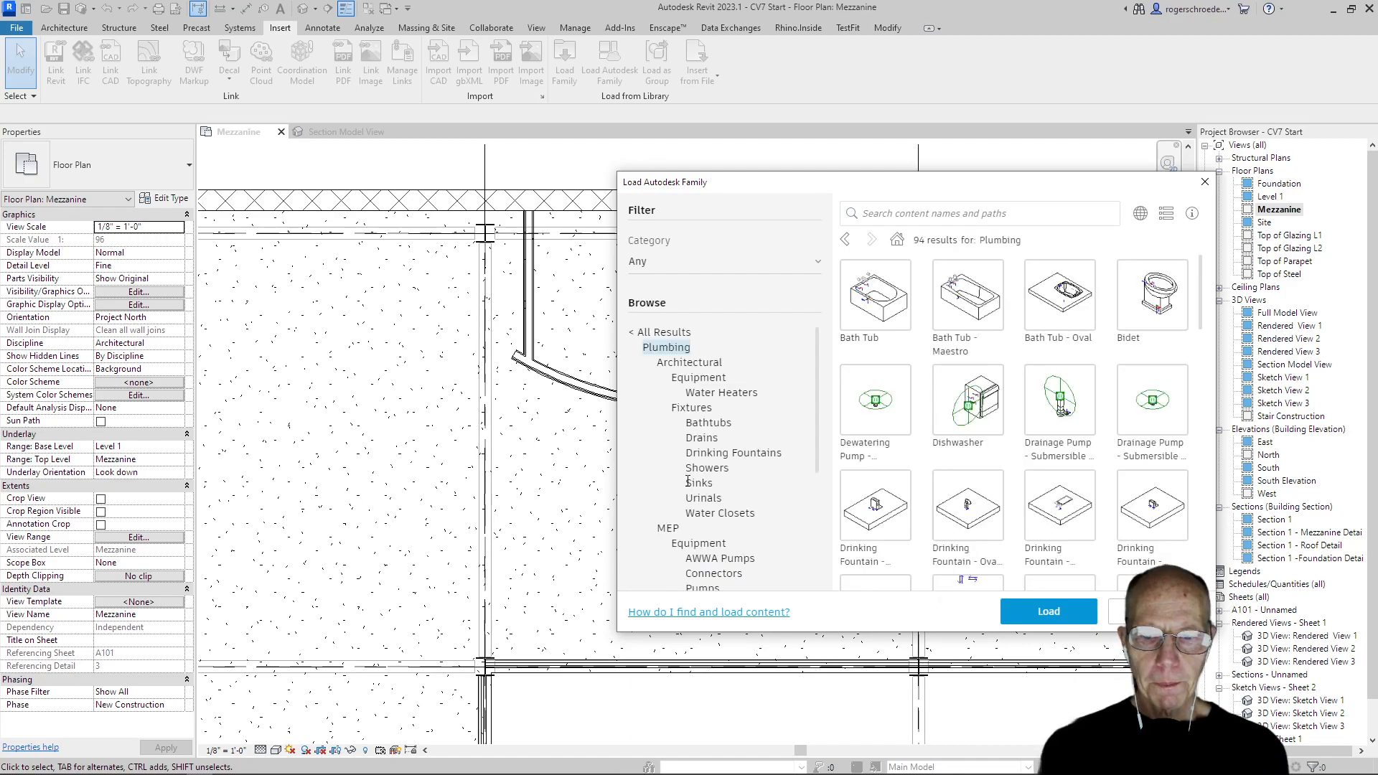
# Mark the 3D commercial wall toilet in the Water Closets category for loading
pyautogui.click(725, 514)
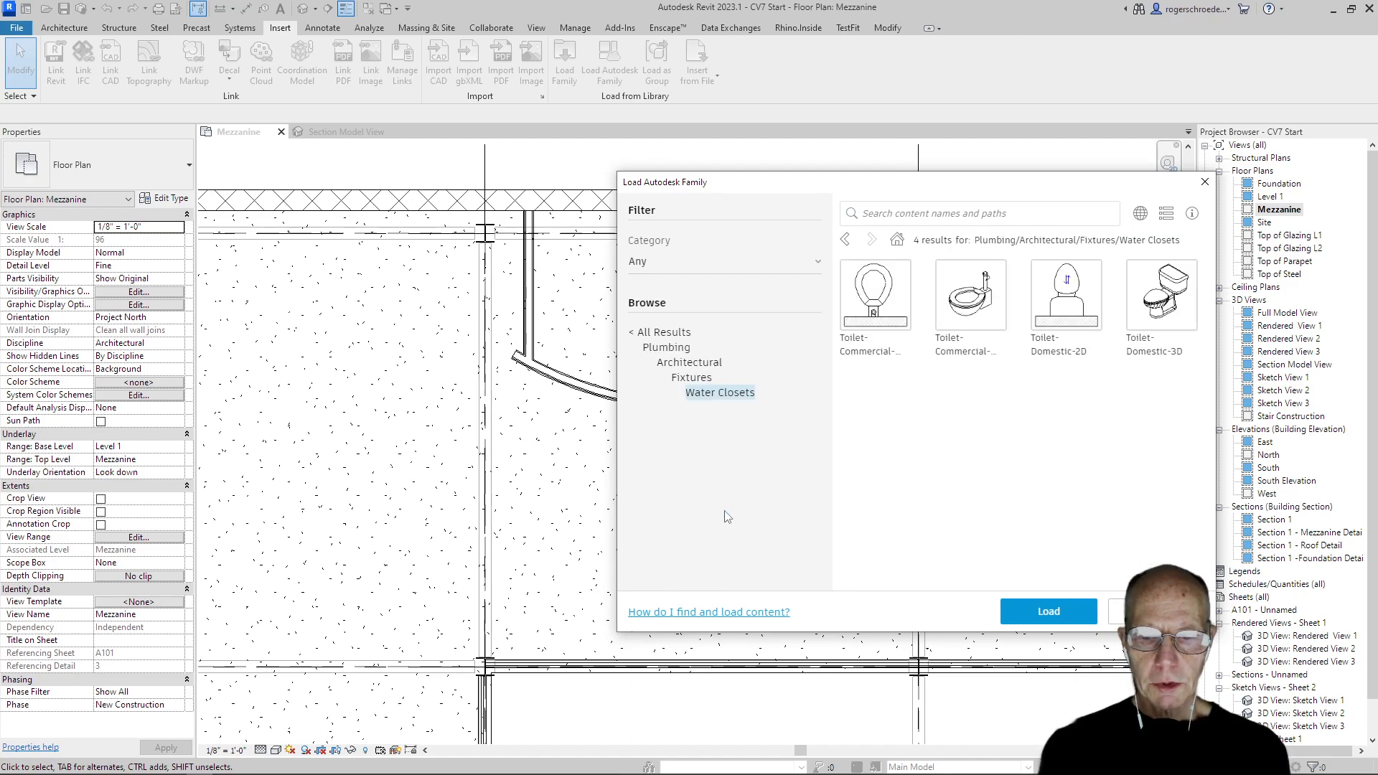
pyautogui.click(963, 306)
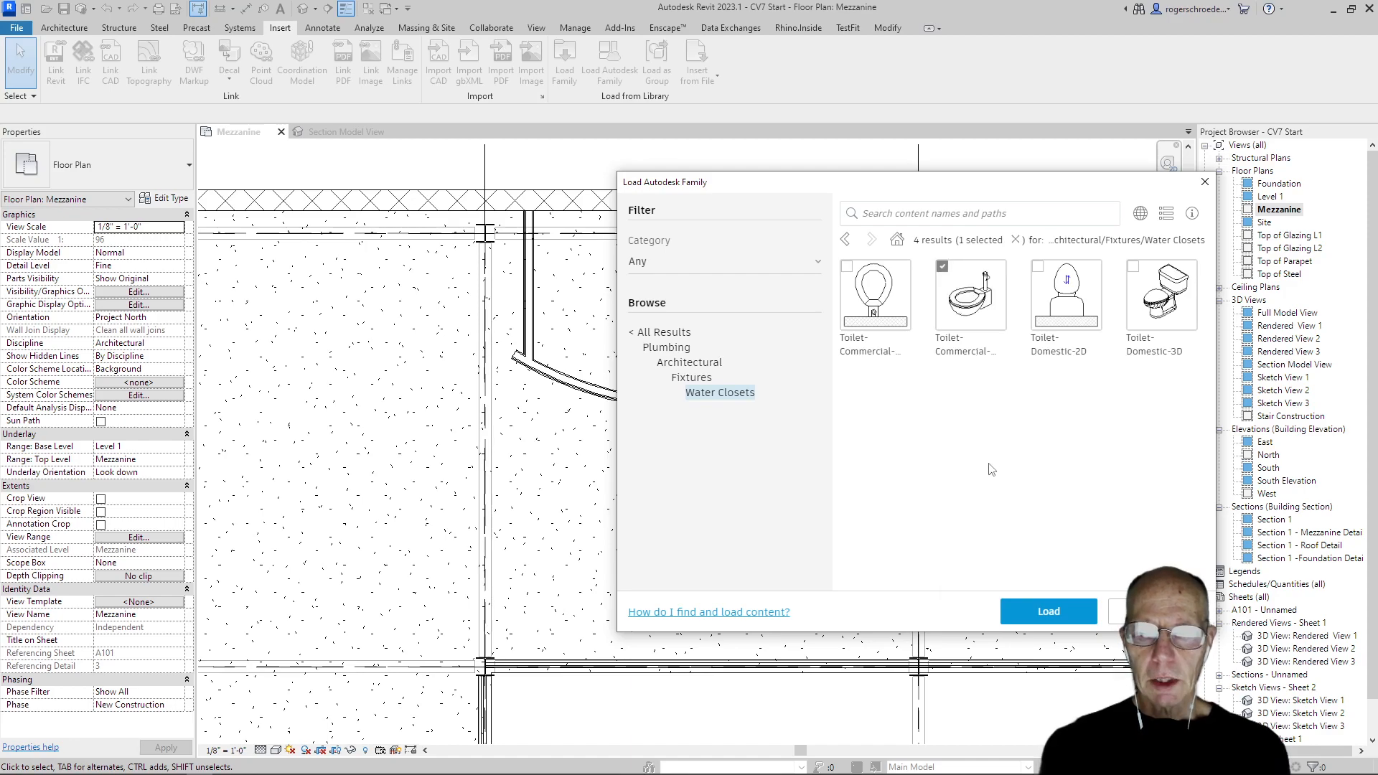
pyautogui.click(961, 315)
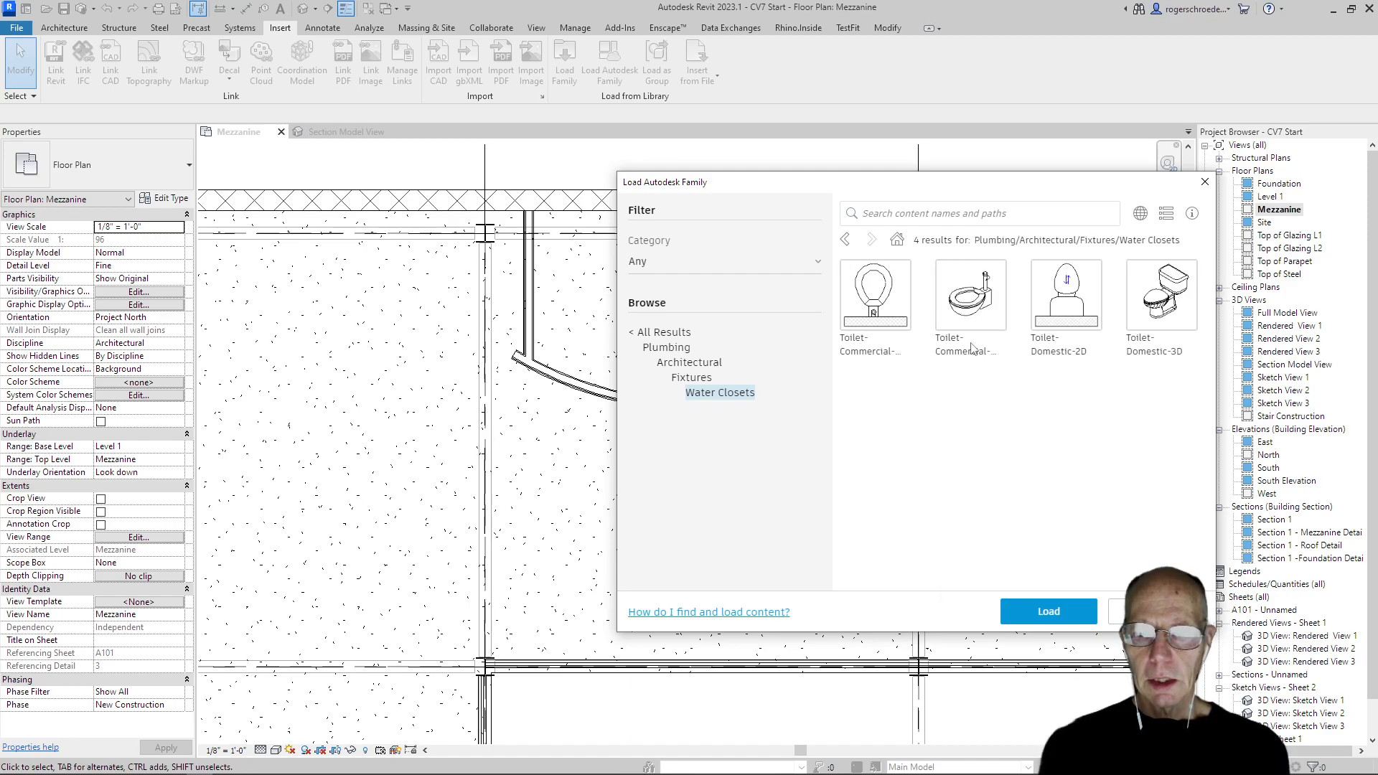
pyautogui.click(962, 301)
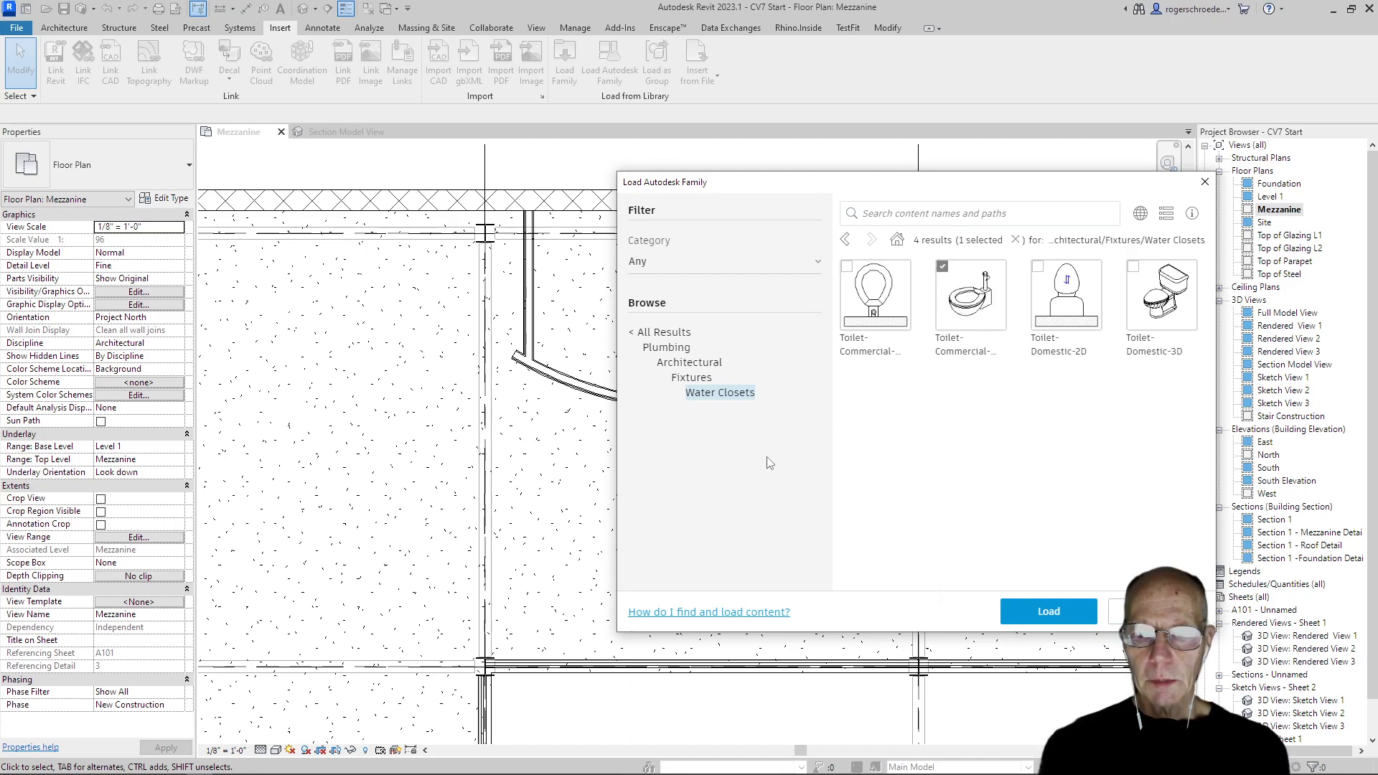
# Load the Sink-Single-2D family from the architectural plumbing fixtures' Sinks category
pyautogui.click(680, 380)
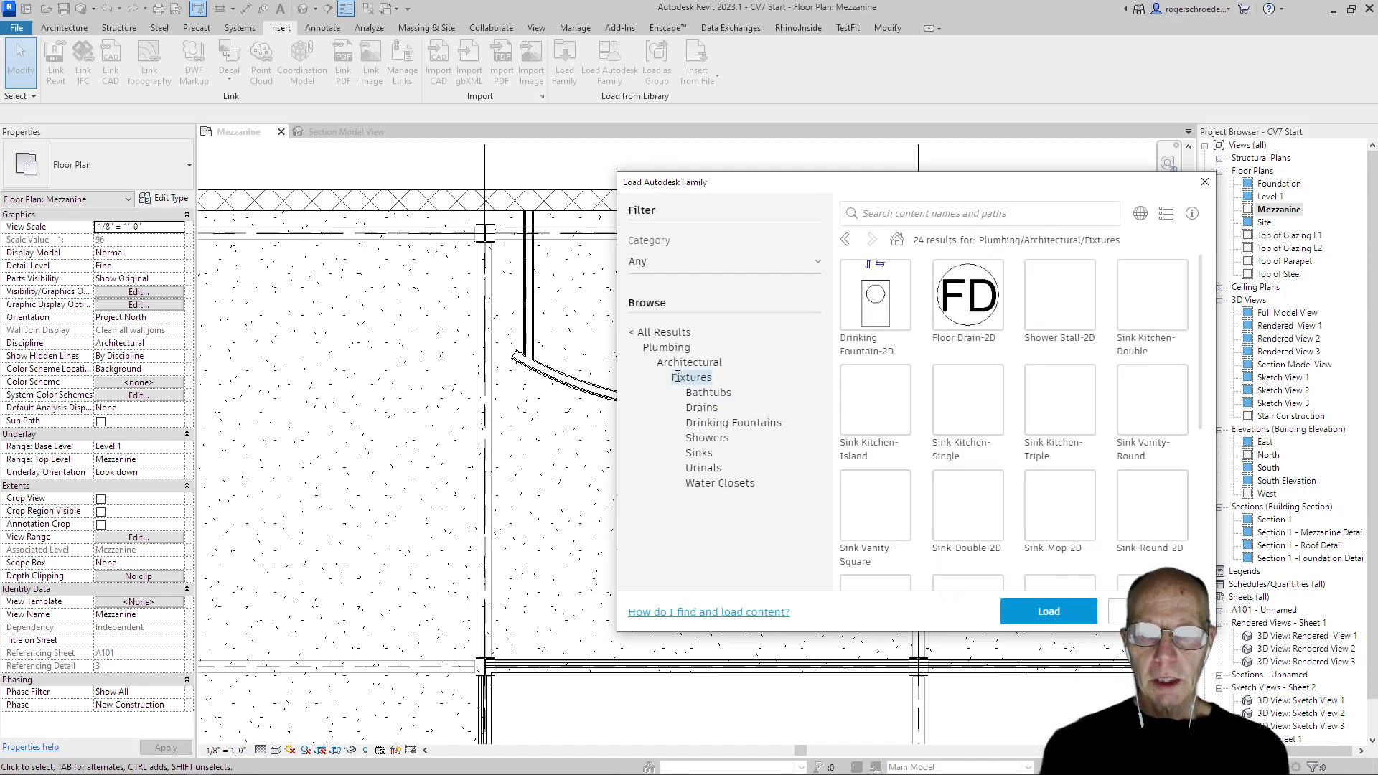
pyautogui.click(701, 453)
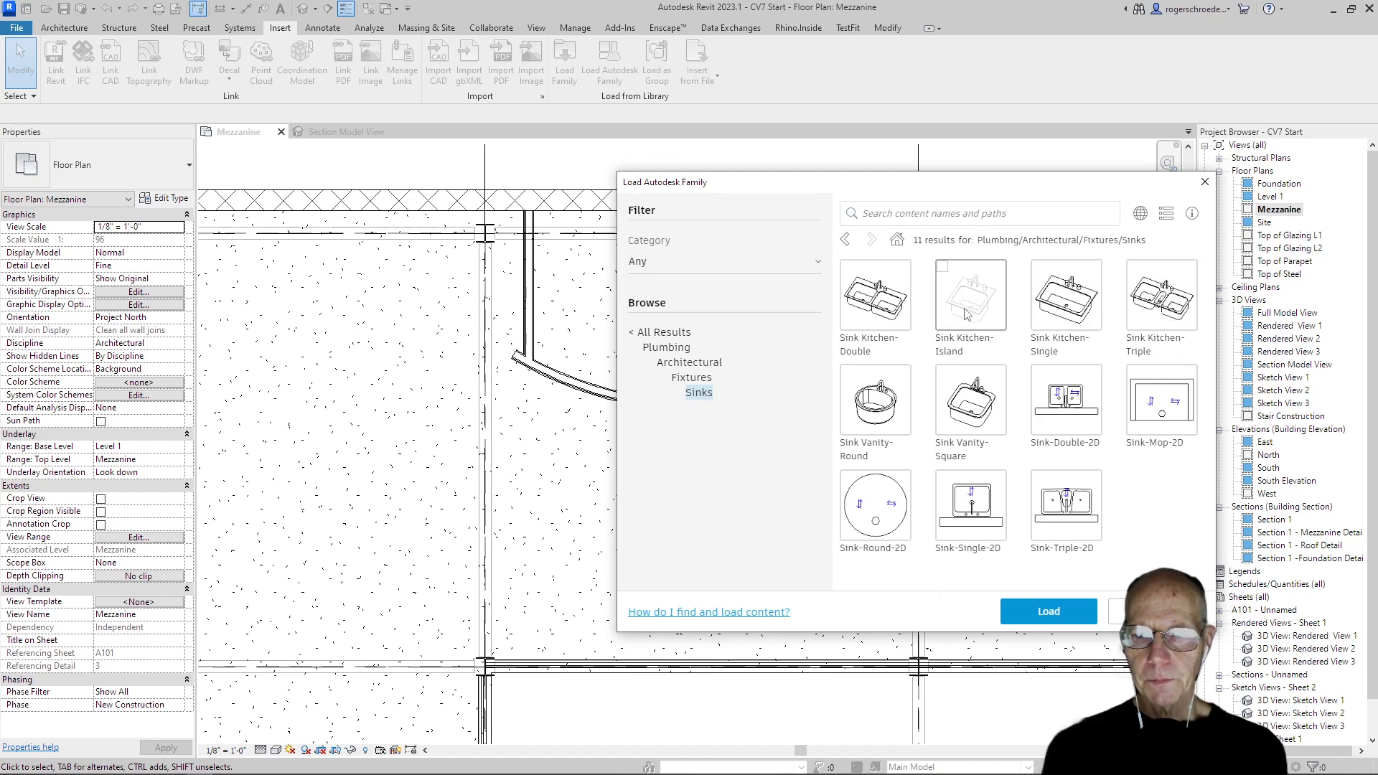
pyautogui.click(964, 524)
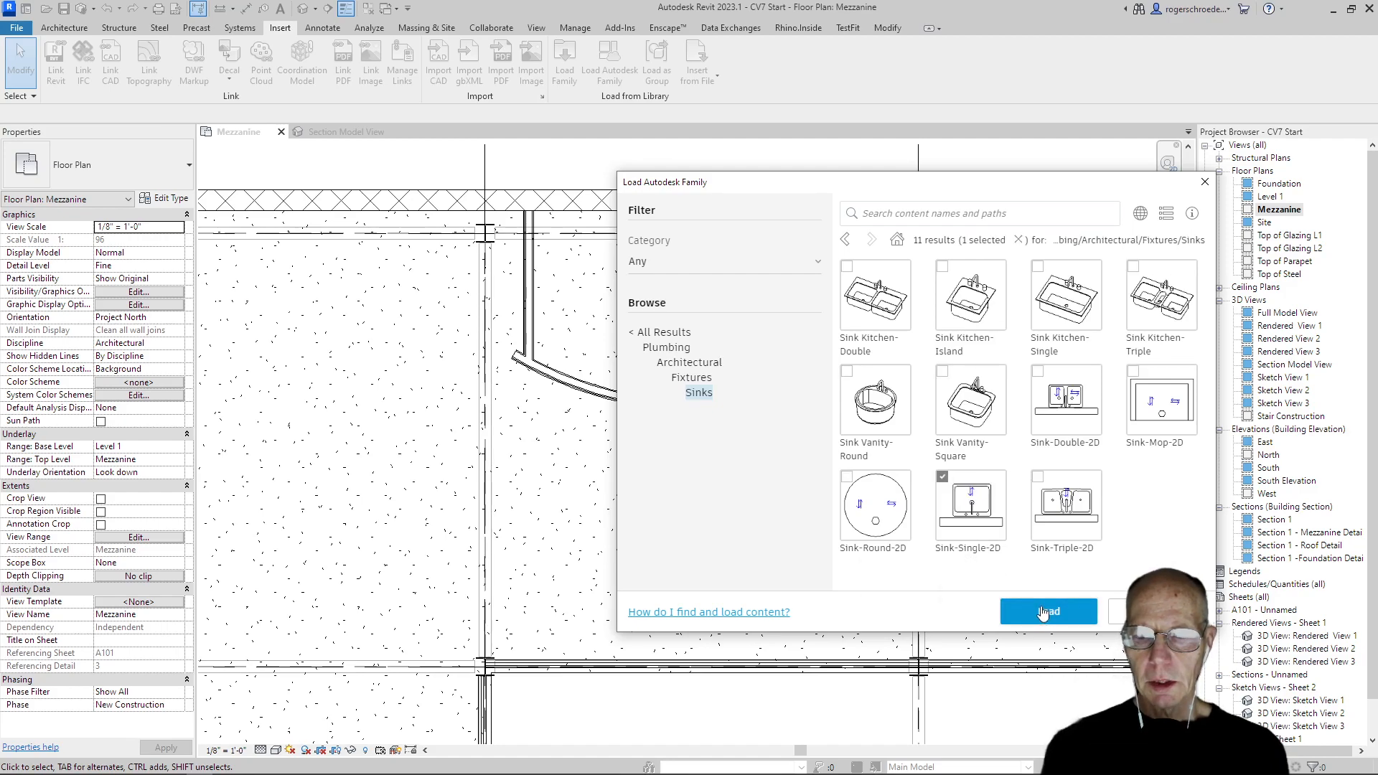
pyautogui.click(1043, 612)
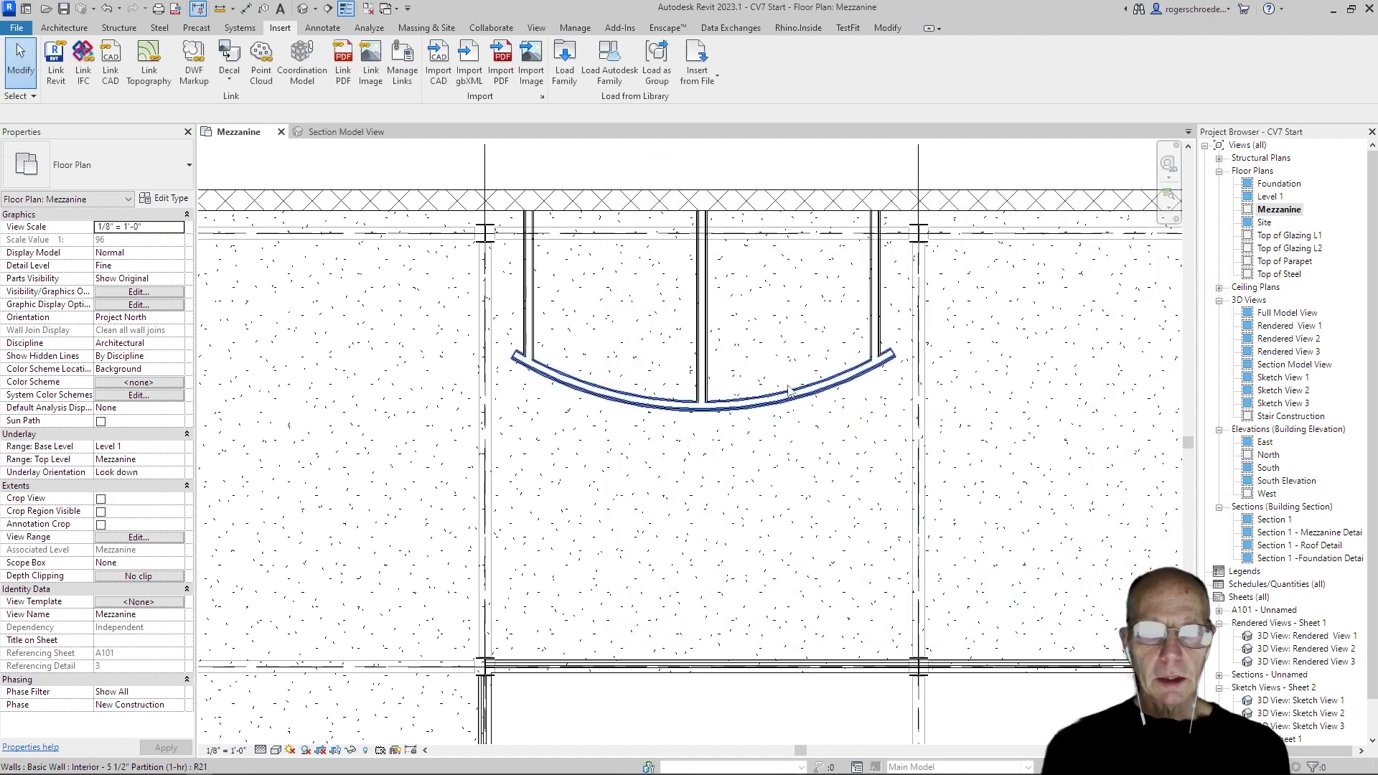
pyautogui.click(75, 29)
pyautogui.click(170, 83)
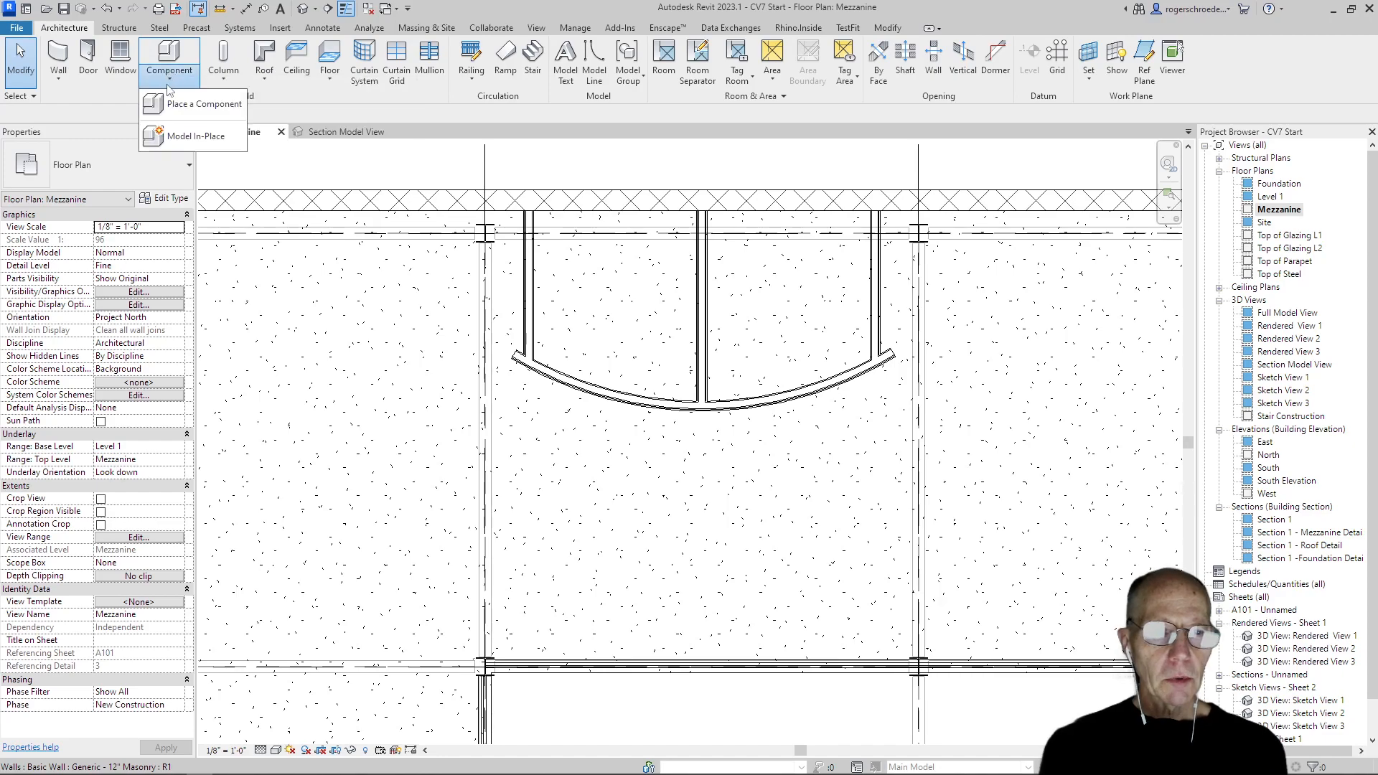
pyautogui.click(176, 104)
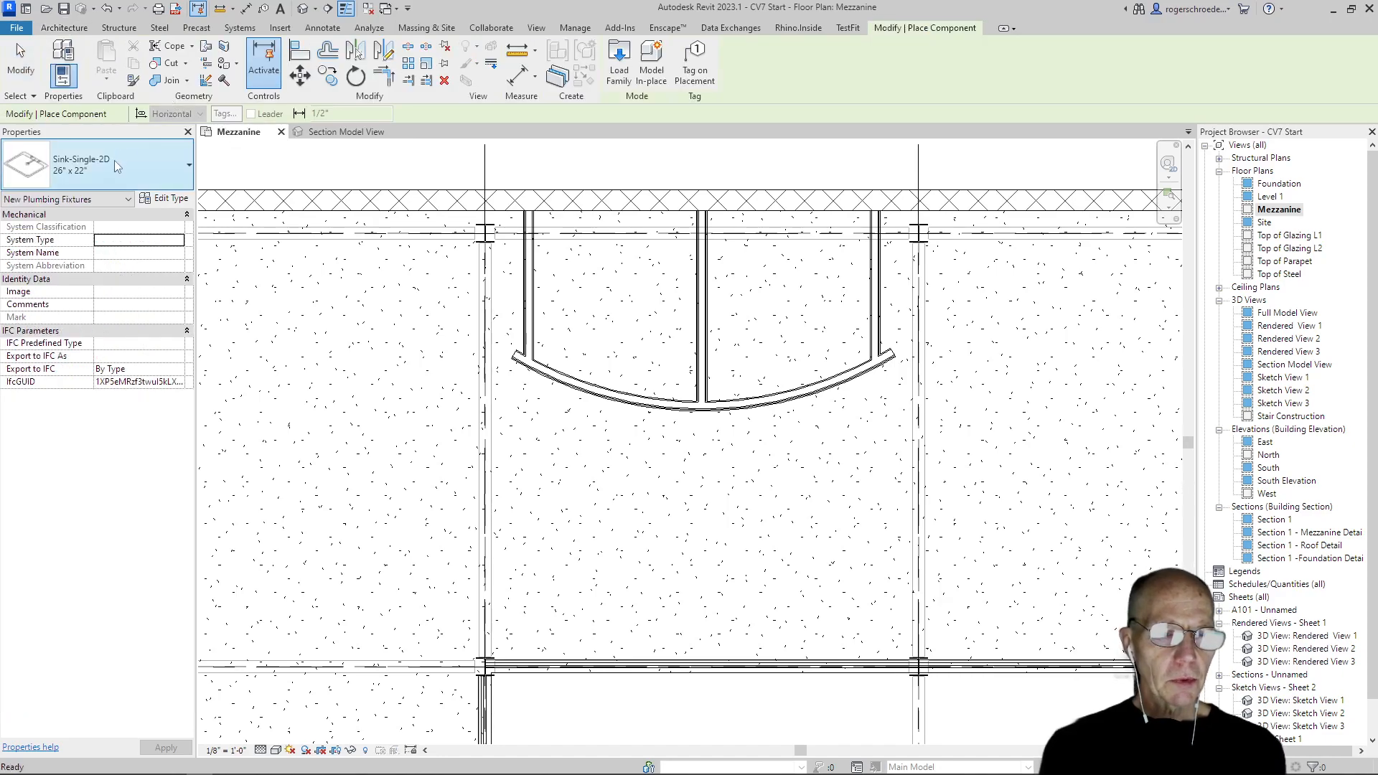
pyautogui.click(113, 157)
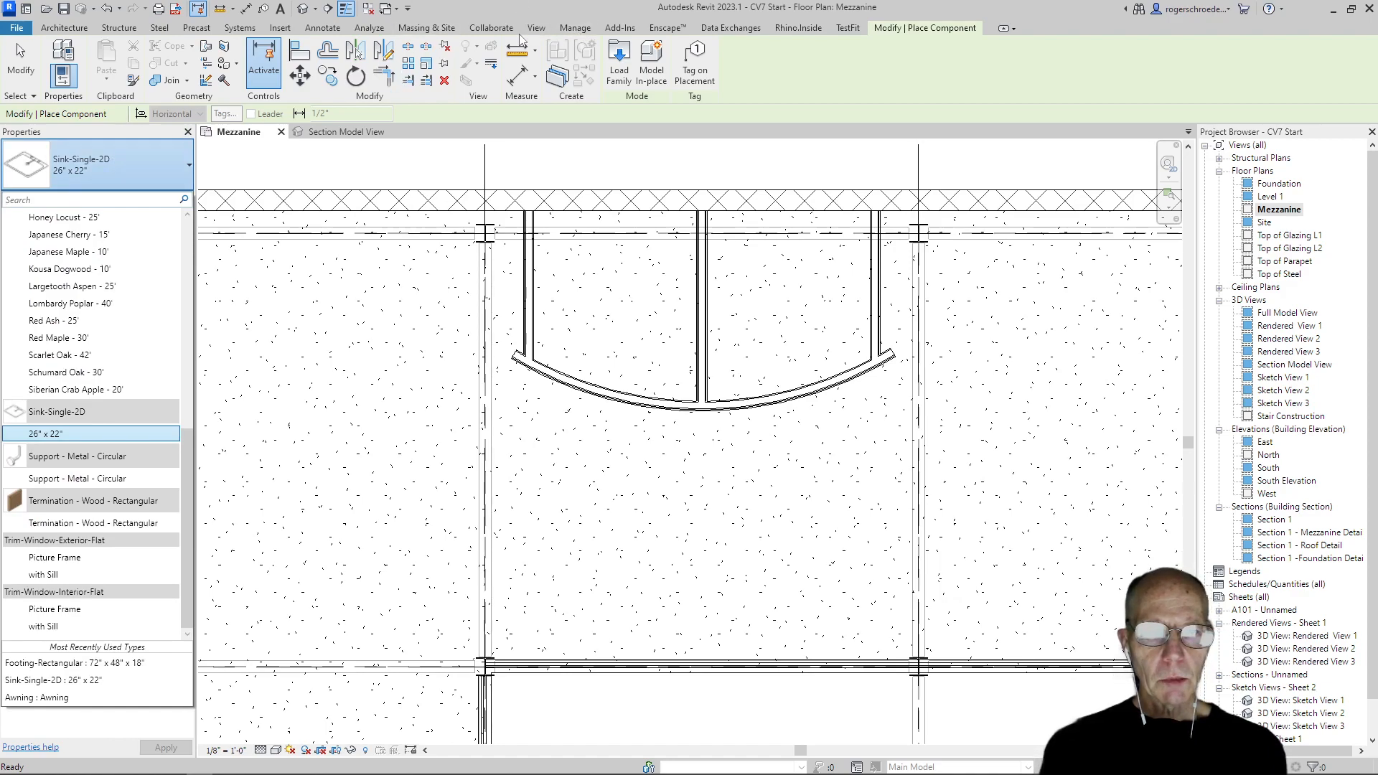
pyautogui.click(285, 30)
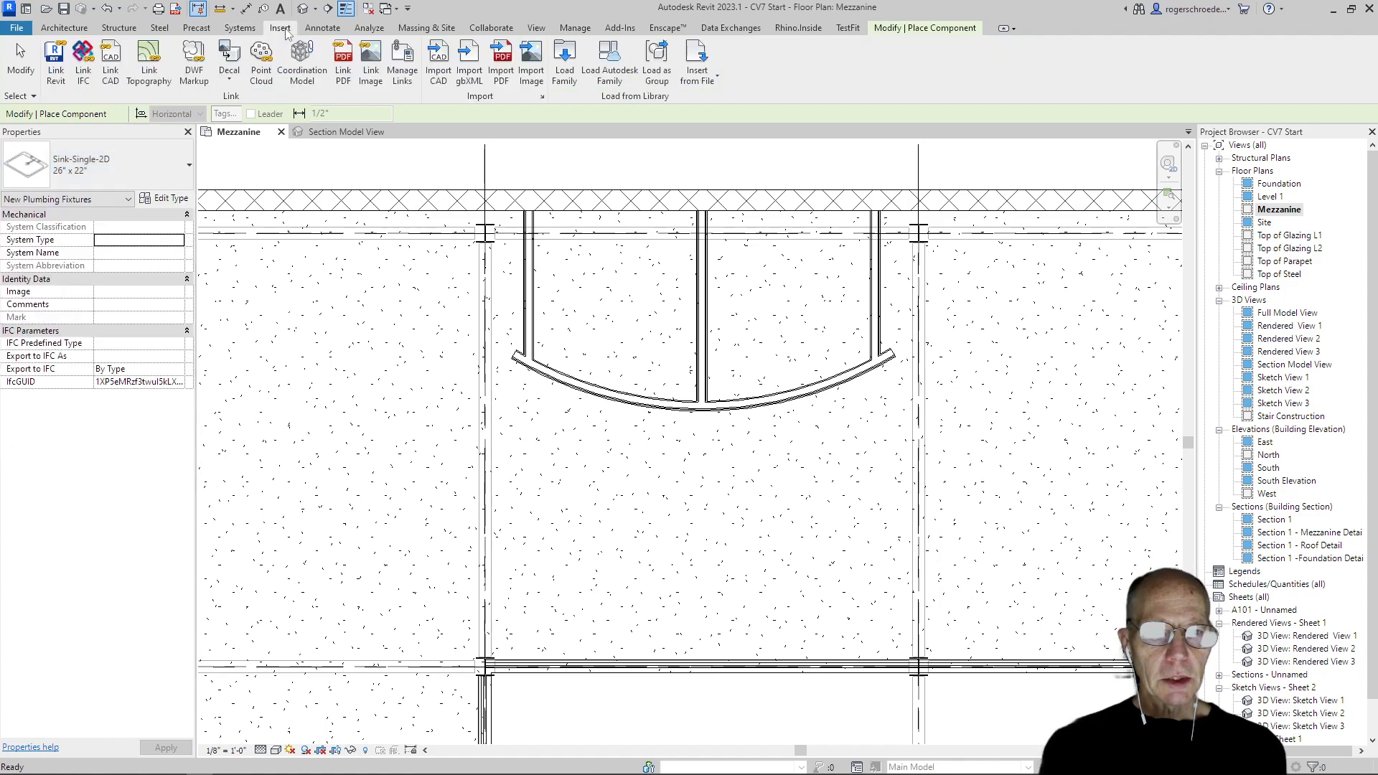
pyautogui.click(558, 72)
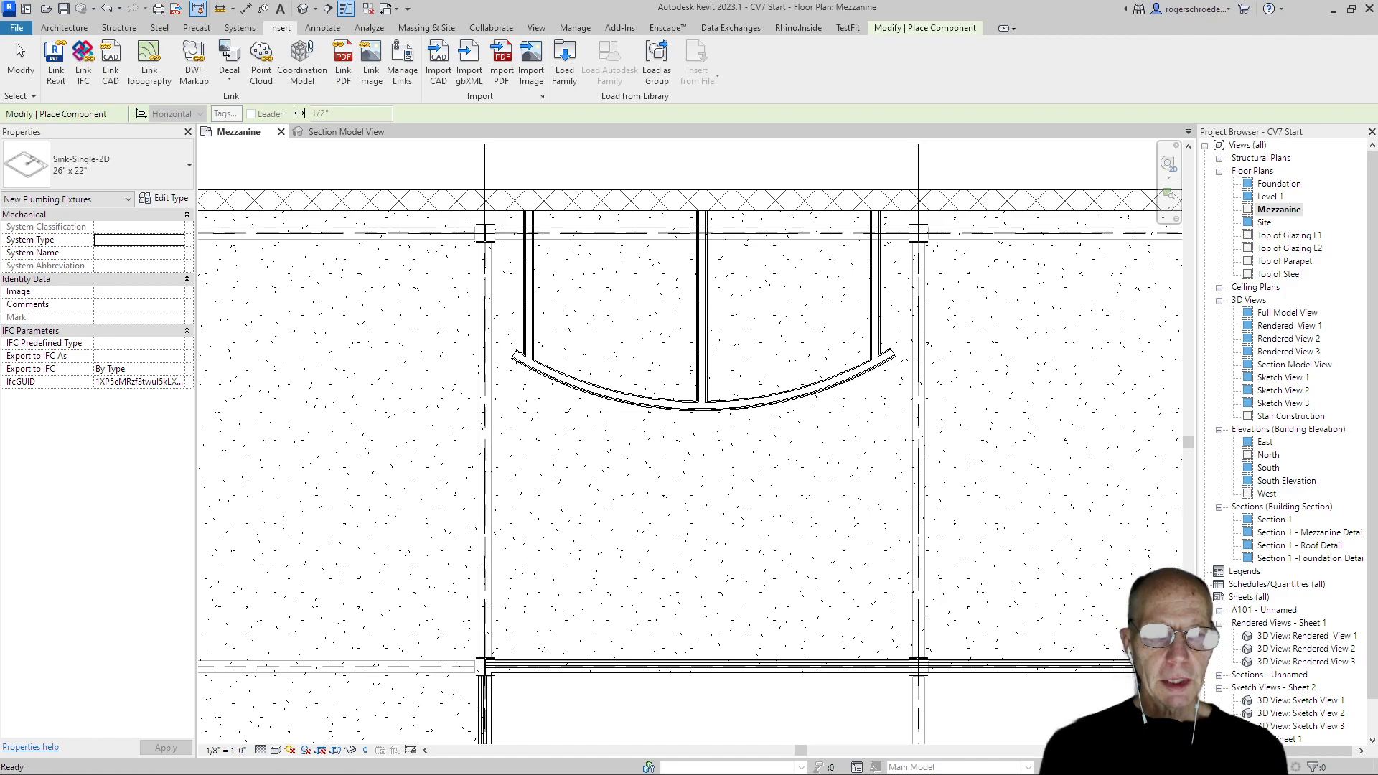
pyautogui.rightClick(617, 300)
pyautogui.click(635, 309)
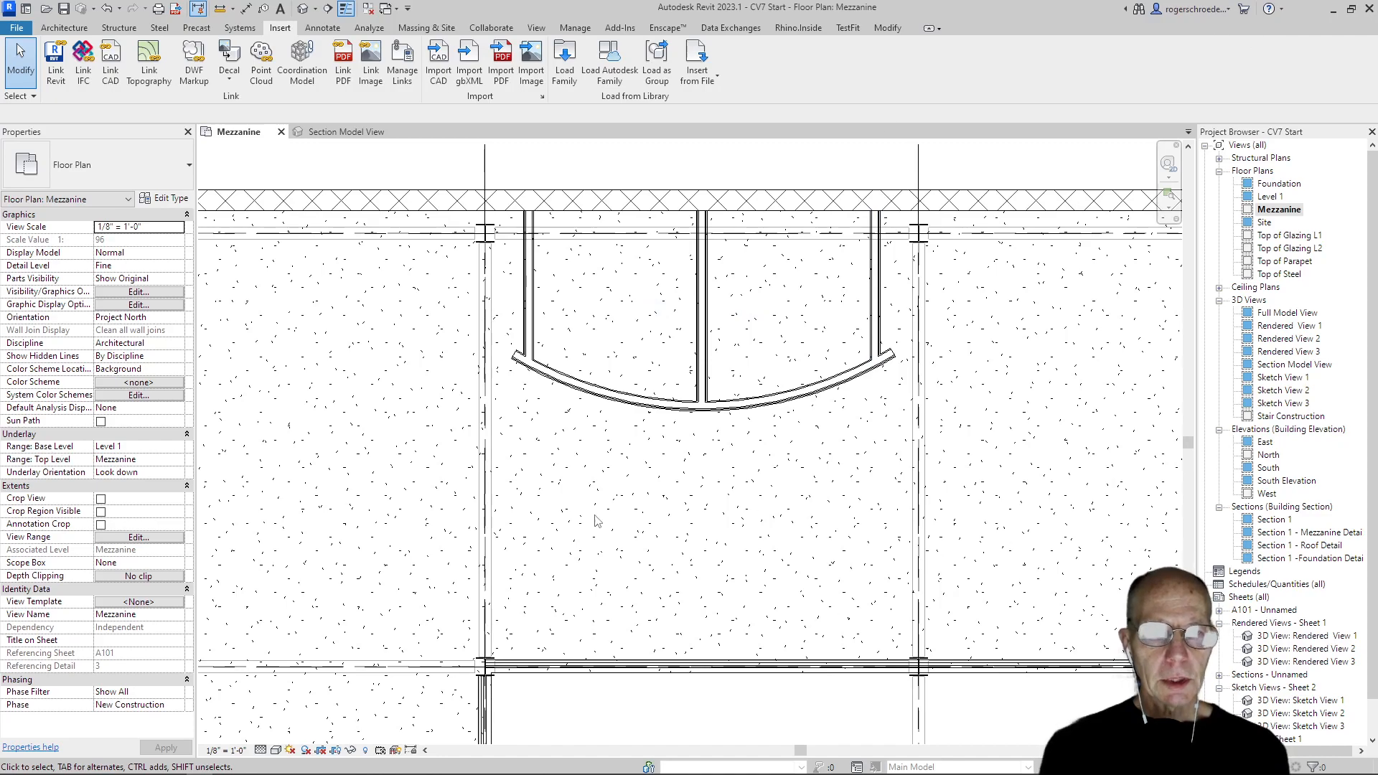
# Load the Toilet-Commercial-Wall-3D family from the Water Closets category of the Autodesk family library
pyautogui.click(609, 63)
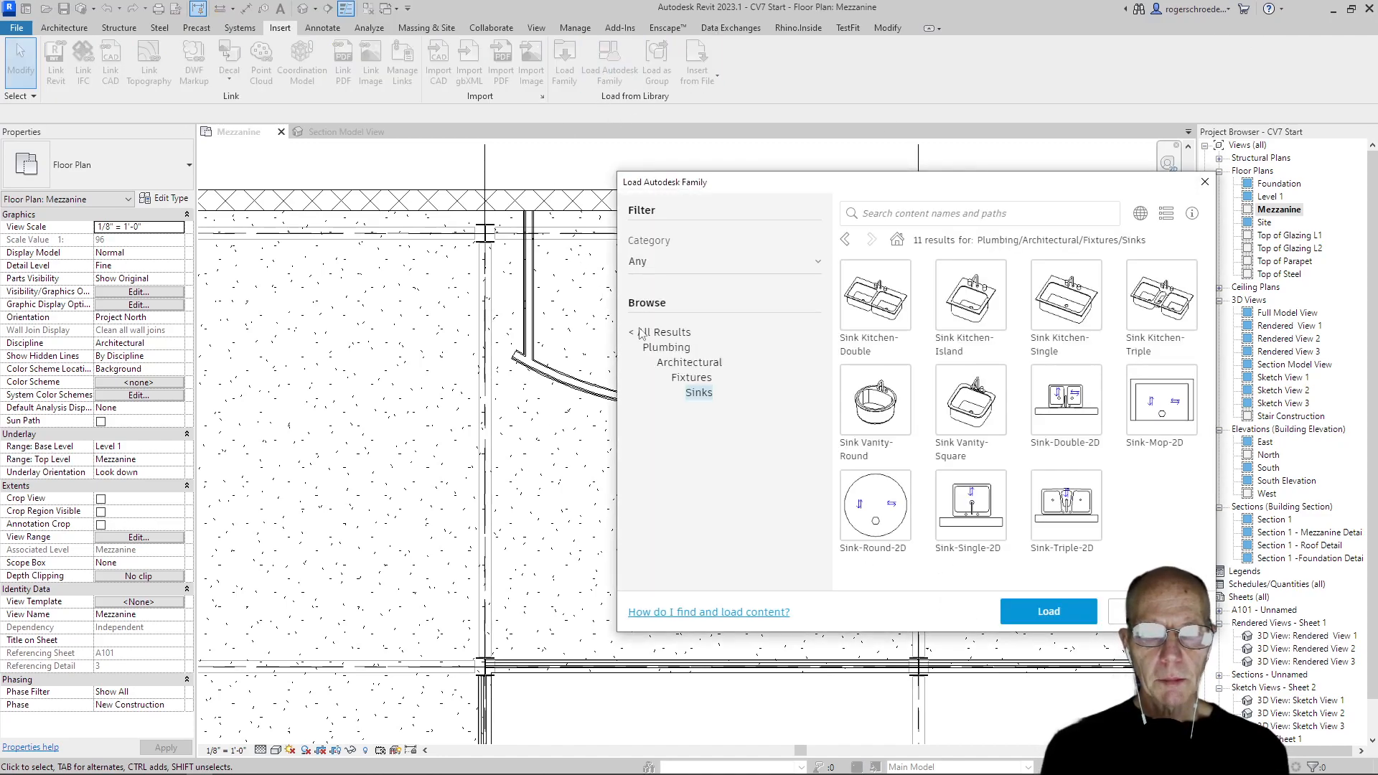
pyautogui.click(696, 377)
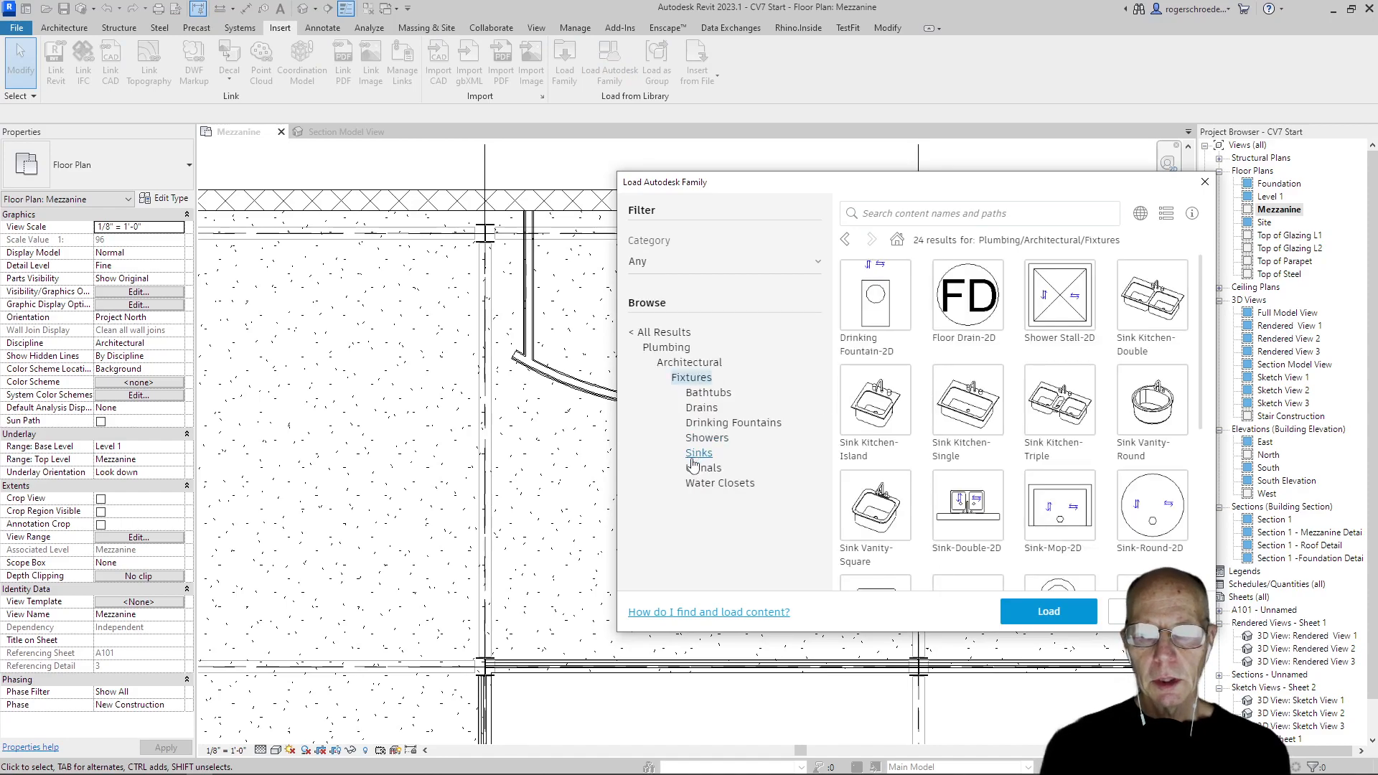
pyautogui.click(707, 485)
pyautogui.click(964, 316)
pyautogui.click(1026, 615)
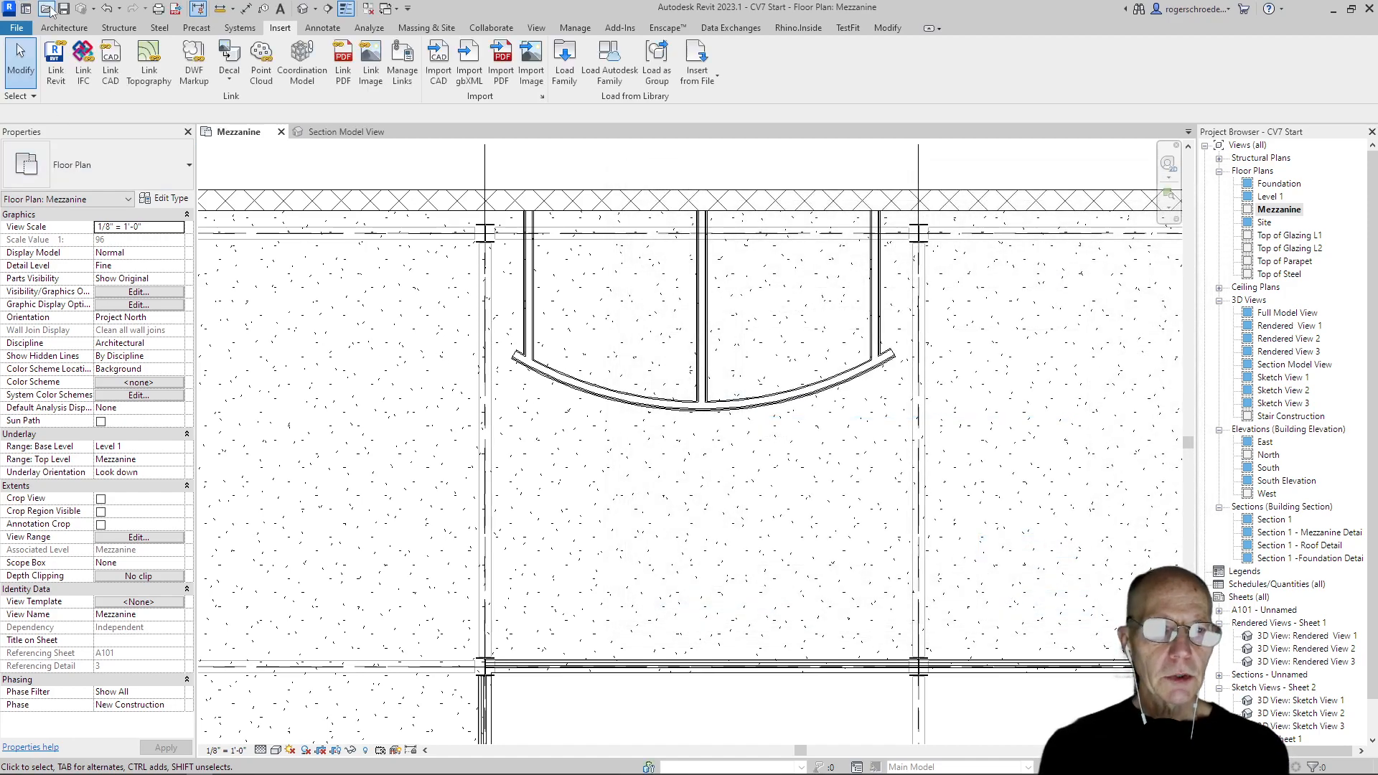
# Place a Toilet-Commercial-Wall-3D with 15" Seat Height on the centre partition's left face, about 1'-10" below the exterior wall
pyautogui.click(74, 30)
pyautogui.click(170, 78)
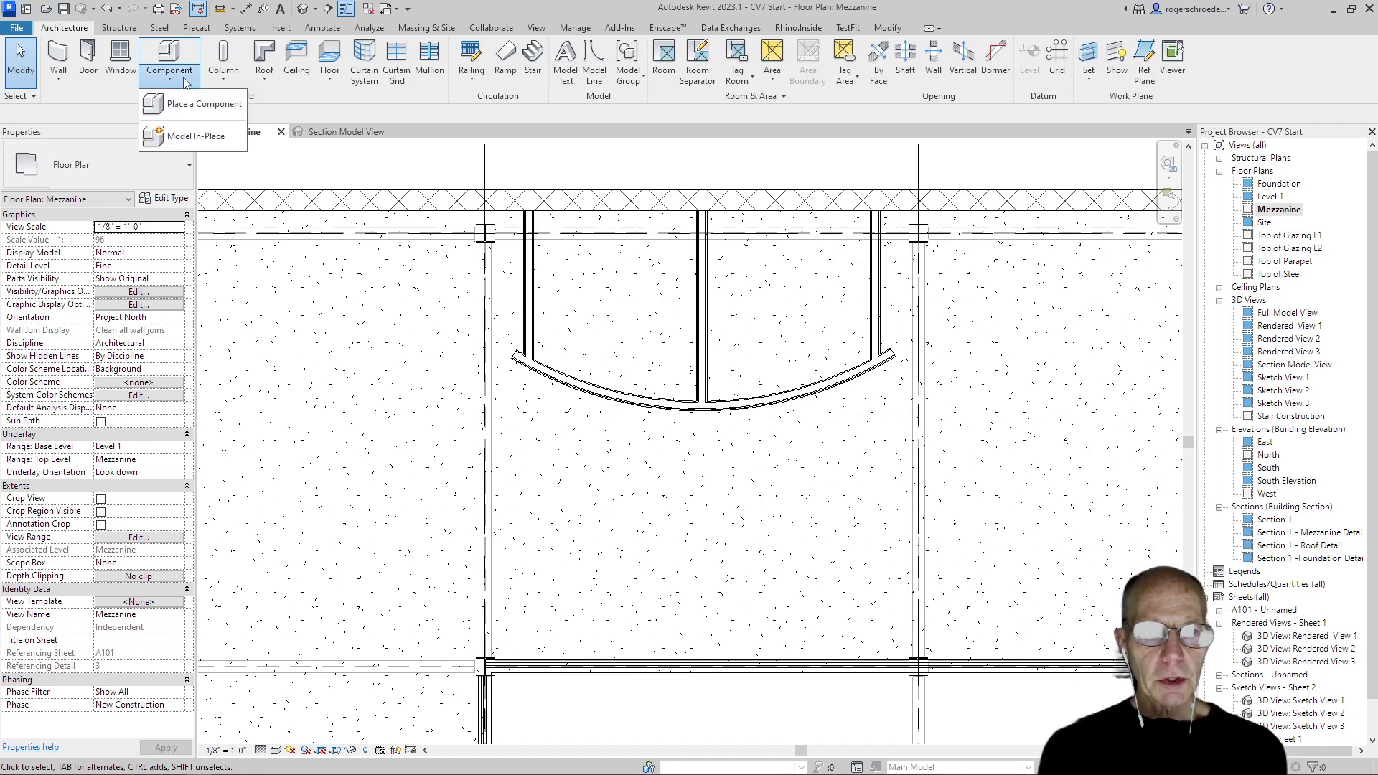
pyautogui.click(202, 105)
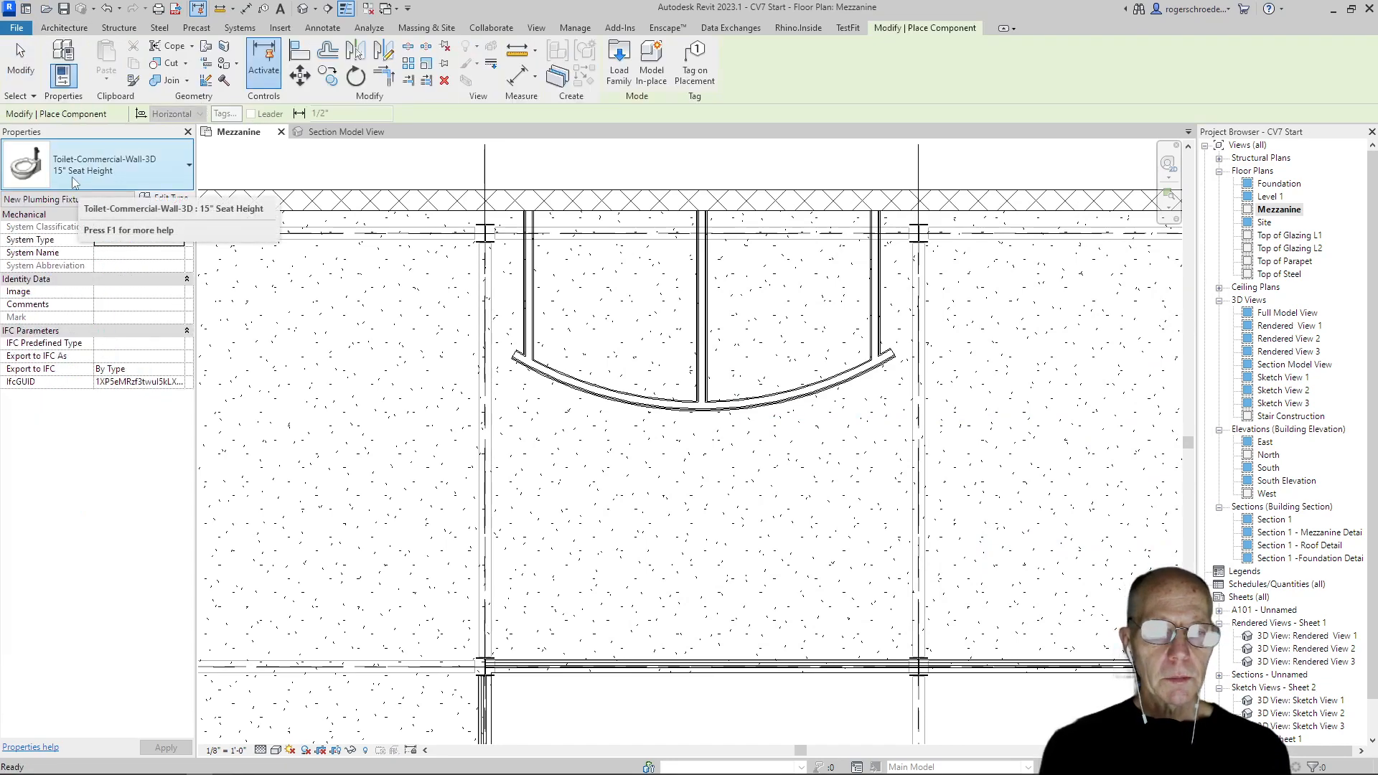
pyautogui.click(97, 171)
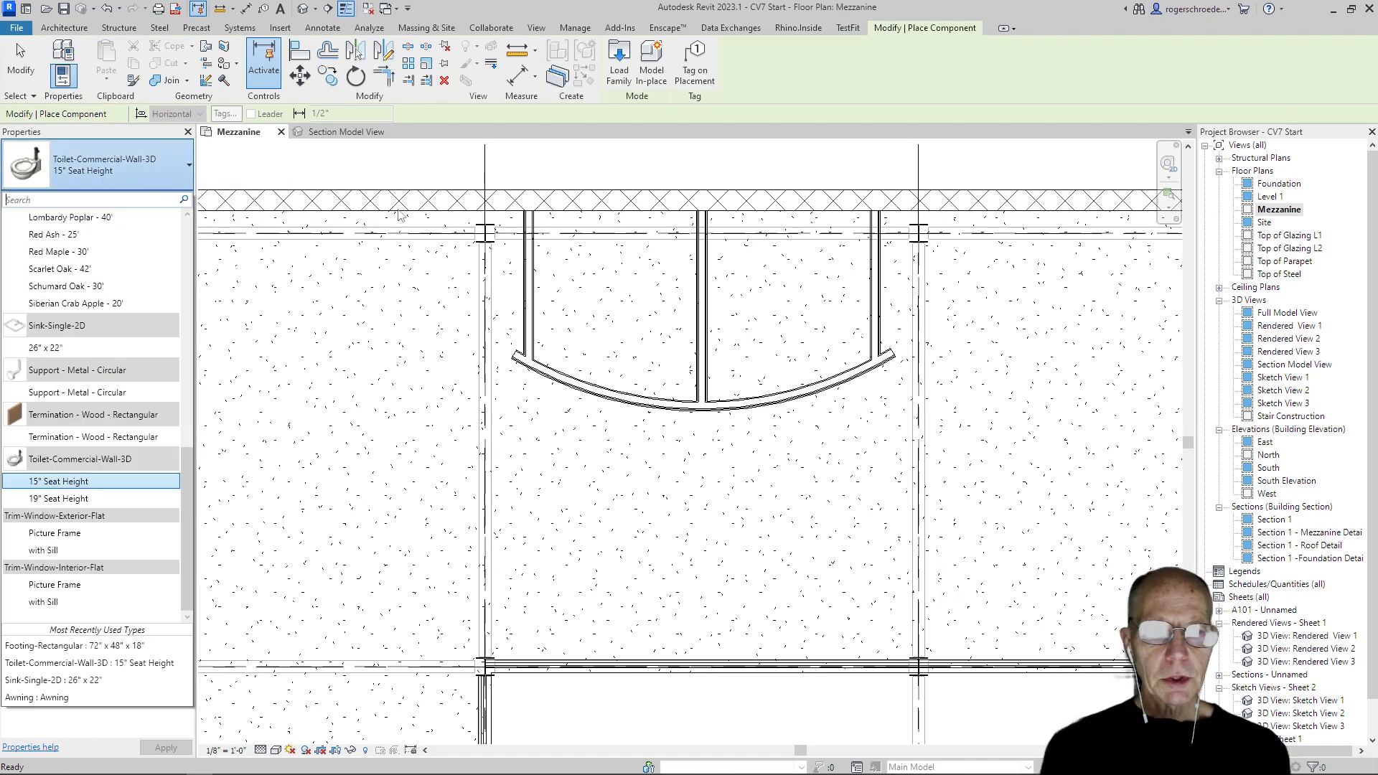
pyautogui.click(52, 483)
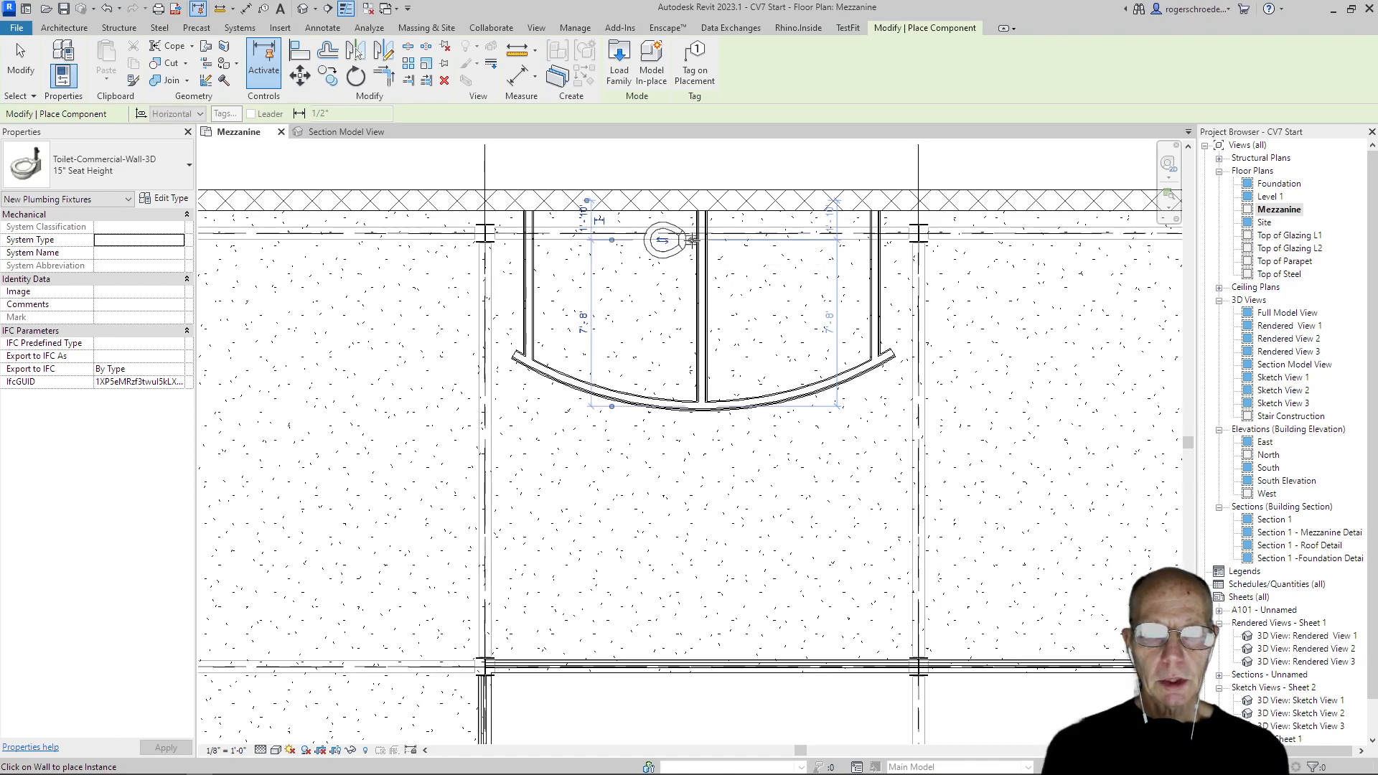
pyautogui.click(692, 240)
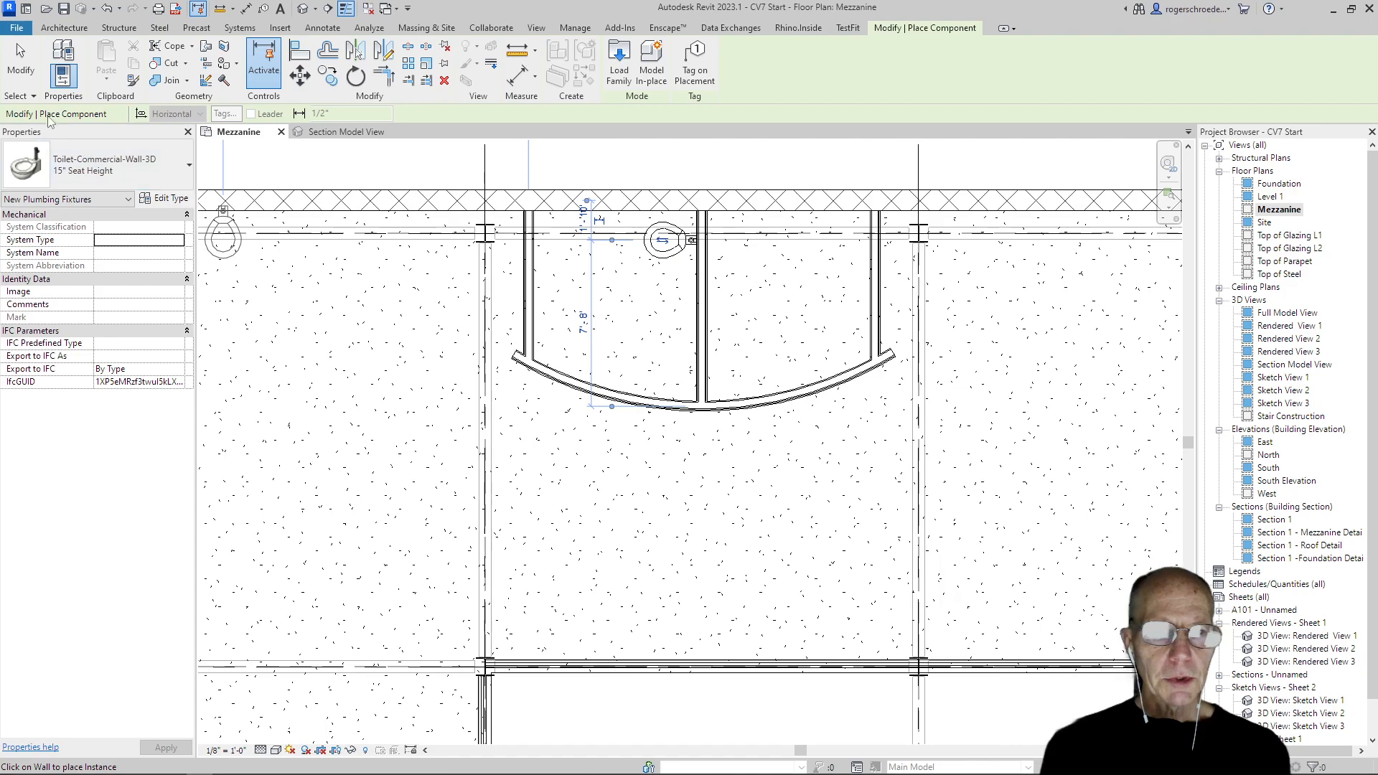
pyautogui.click(20, 61)
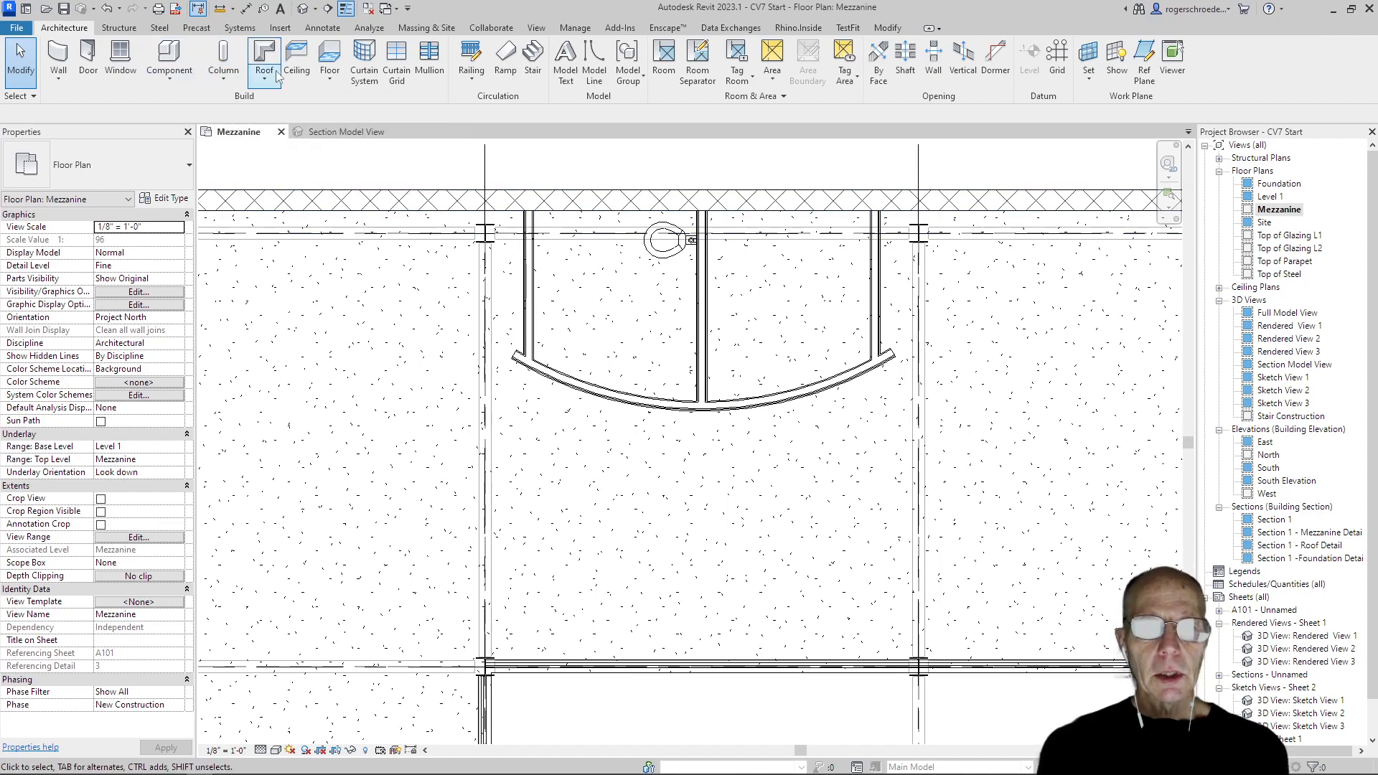
pyautogui.click(595, 68)
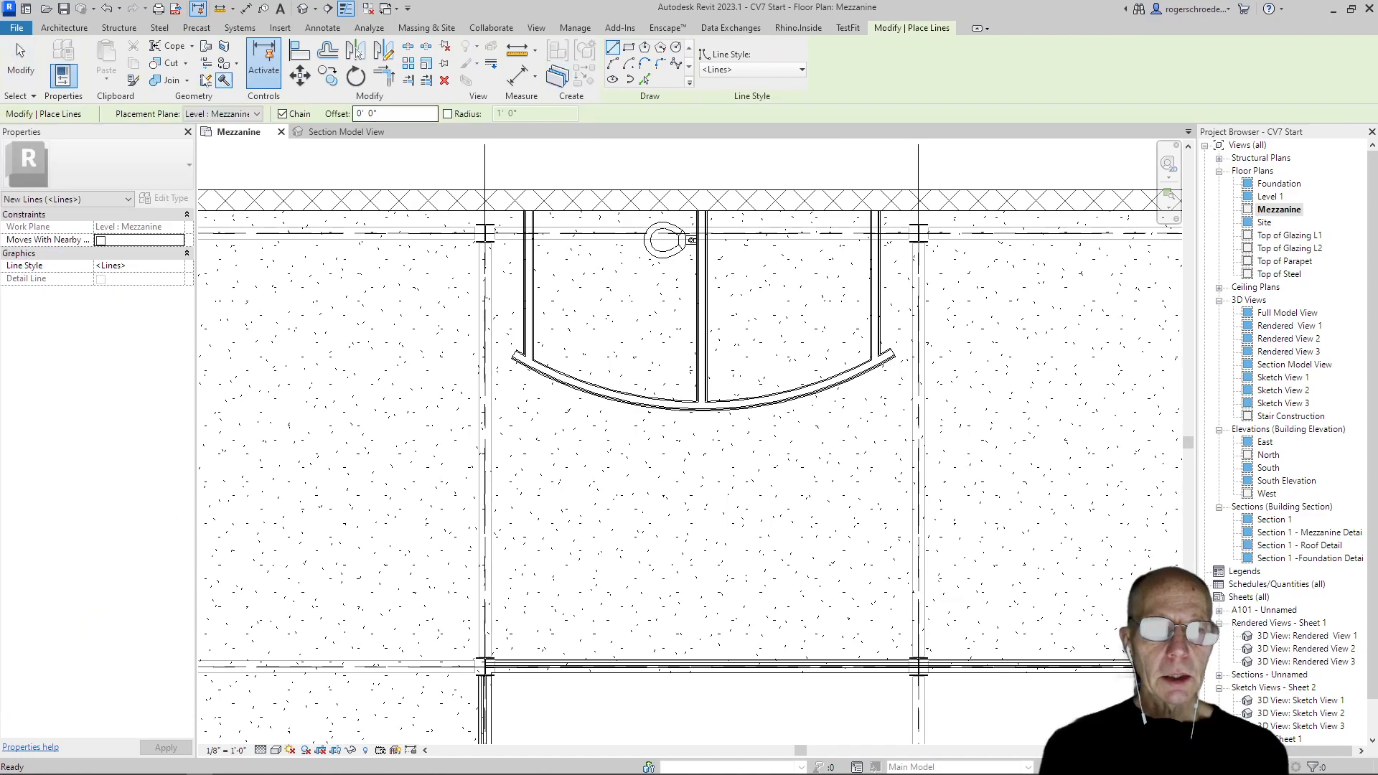
pyautogui.click(64, 28)
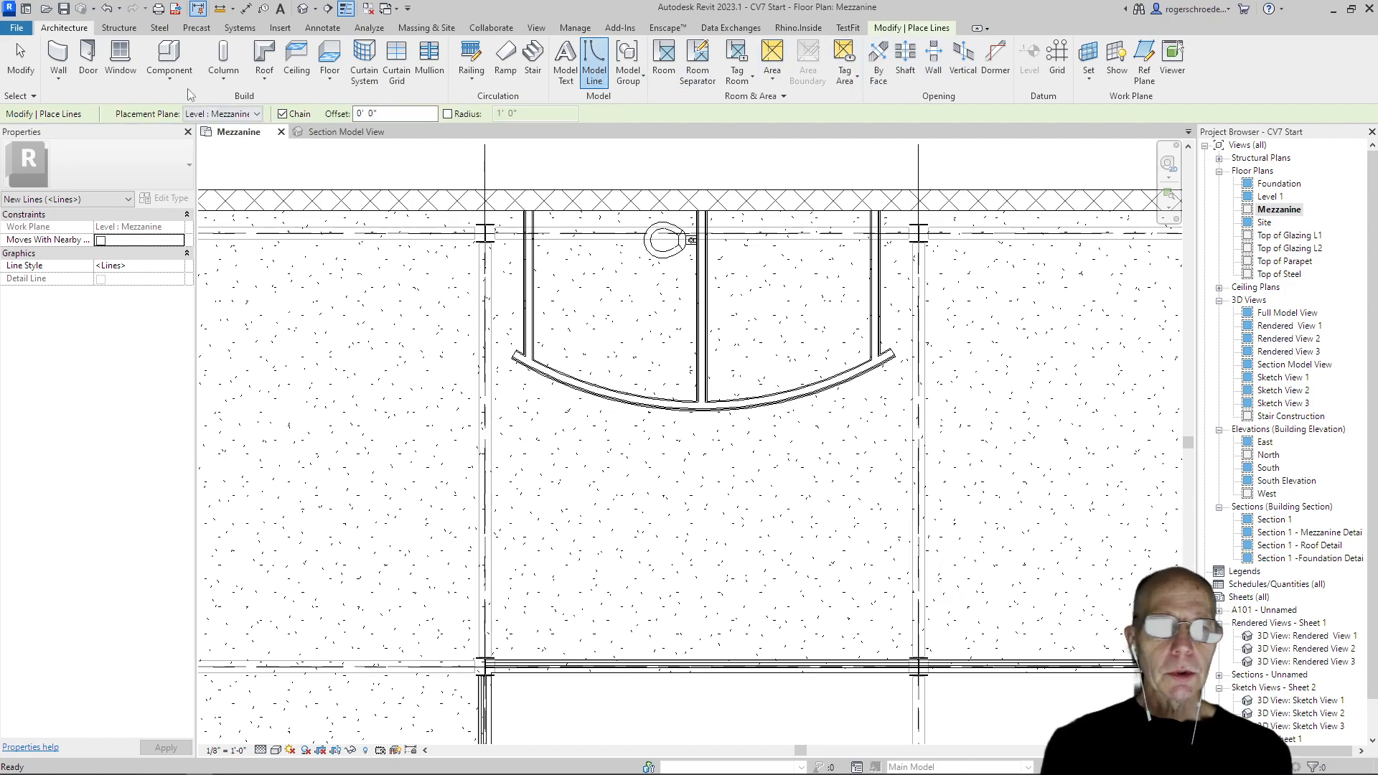
pyautogui.click(19, 61)
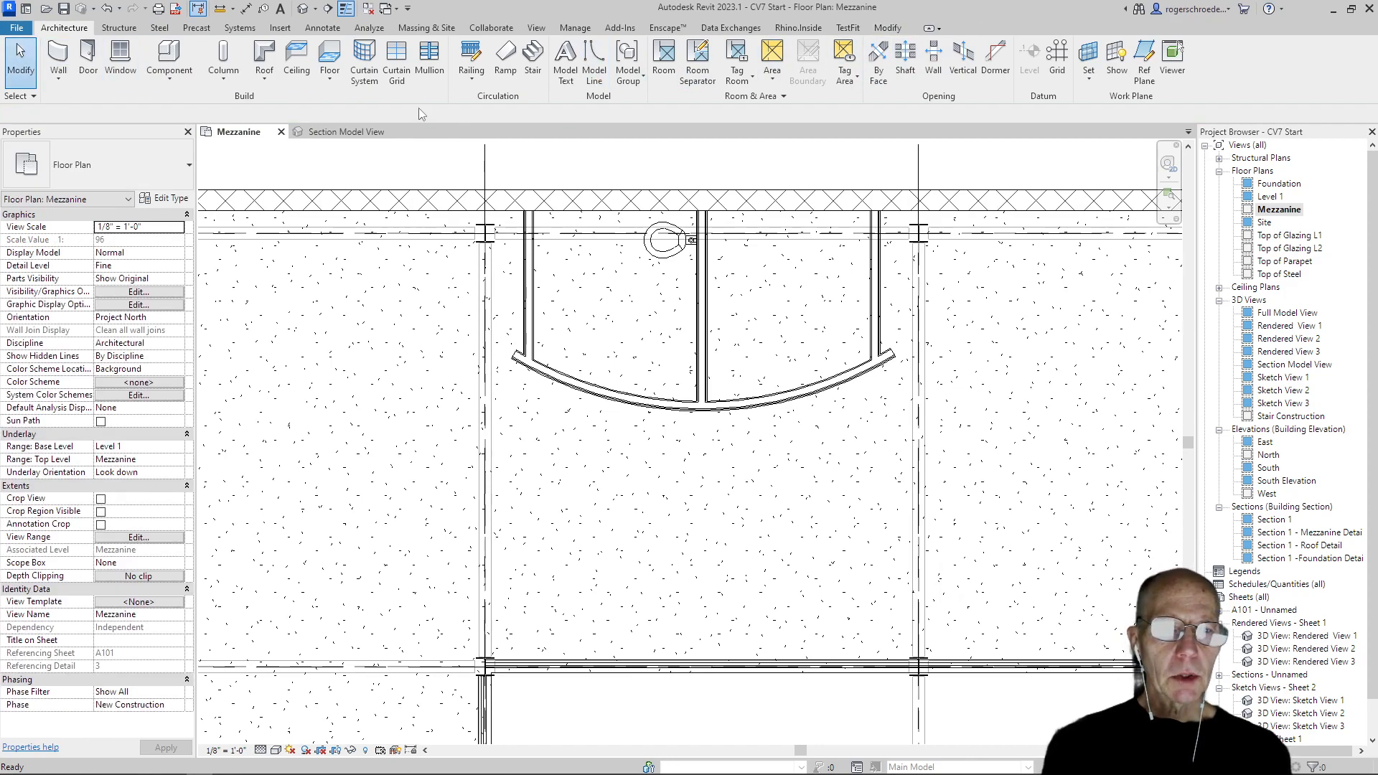
# Draw a model-line circle with a 2'-6" radius inside the left restroom as a turning circle
pyautogui.click(594, 61)
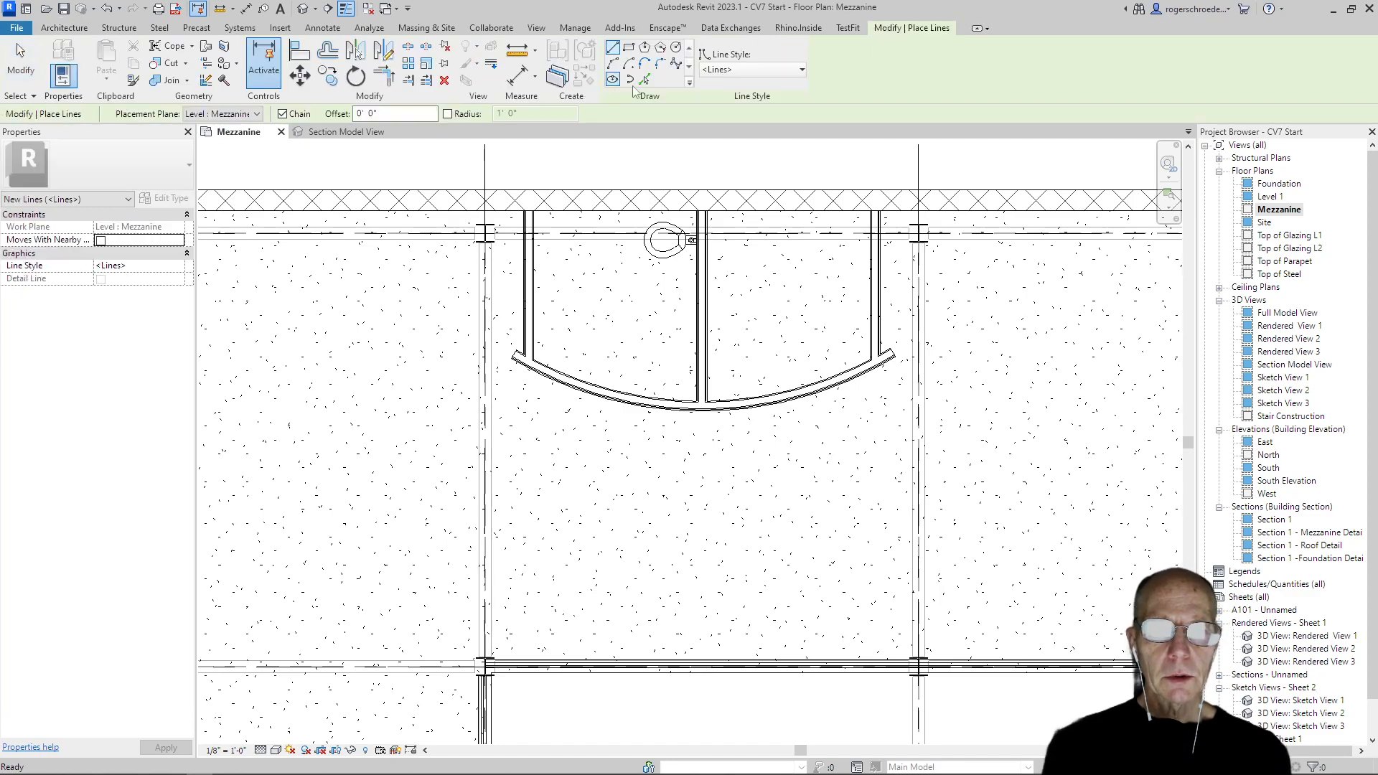
pyautogui.click(676, 49)
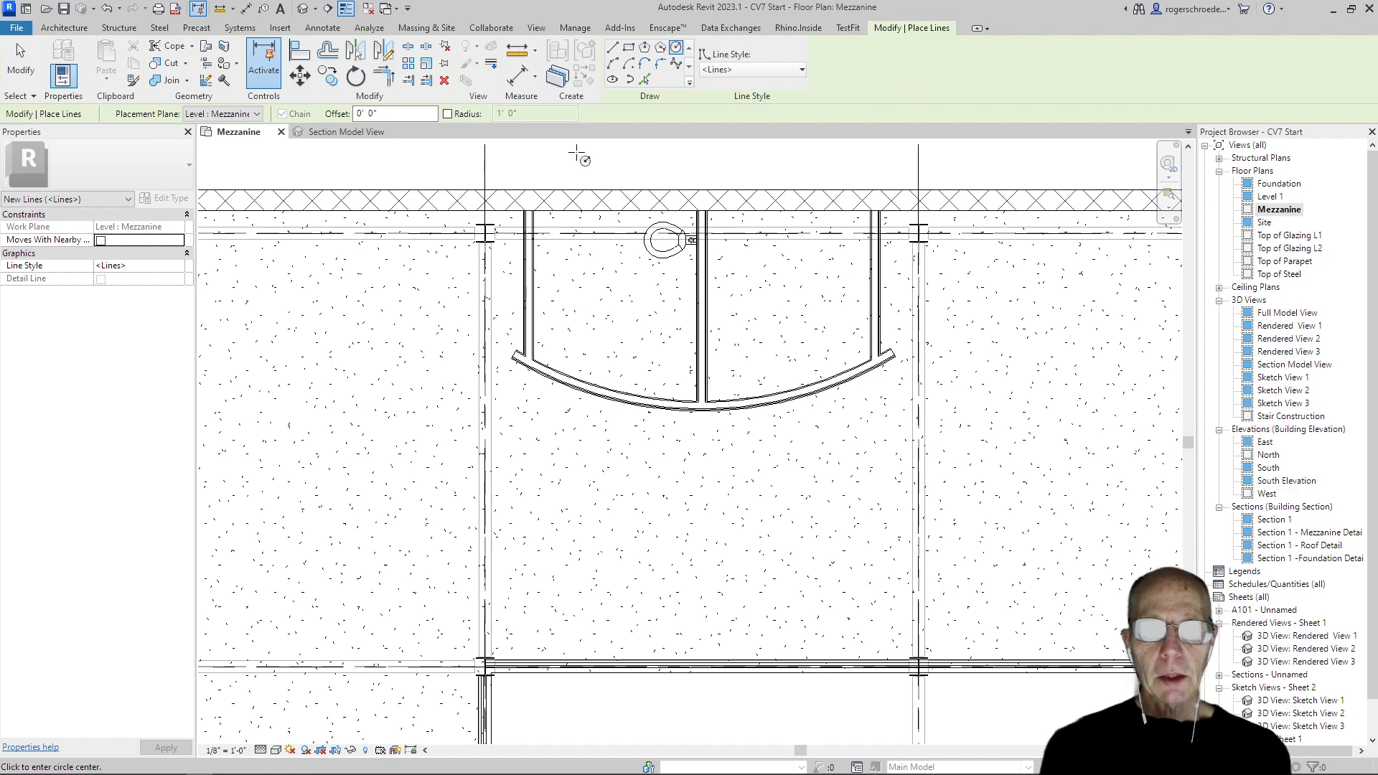
pyautogui.click(590, 286)
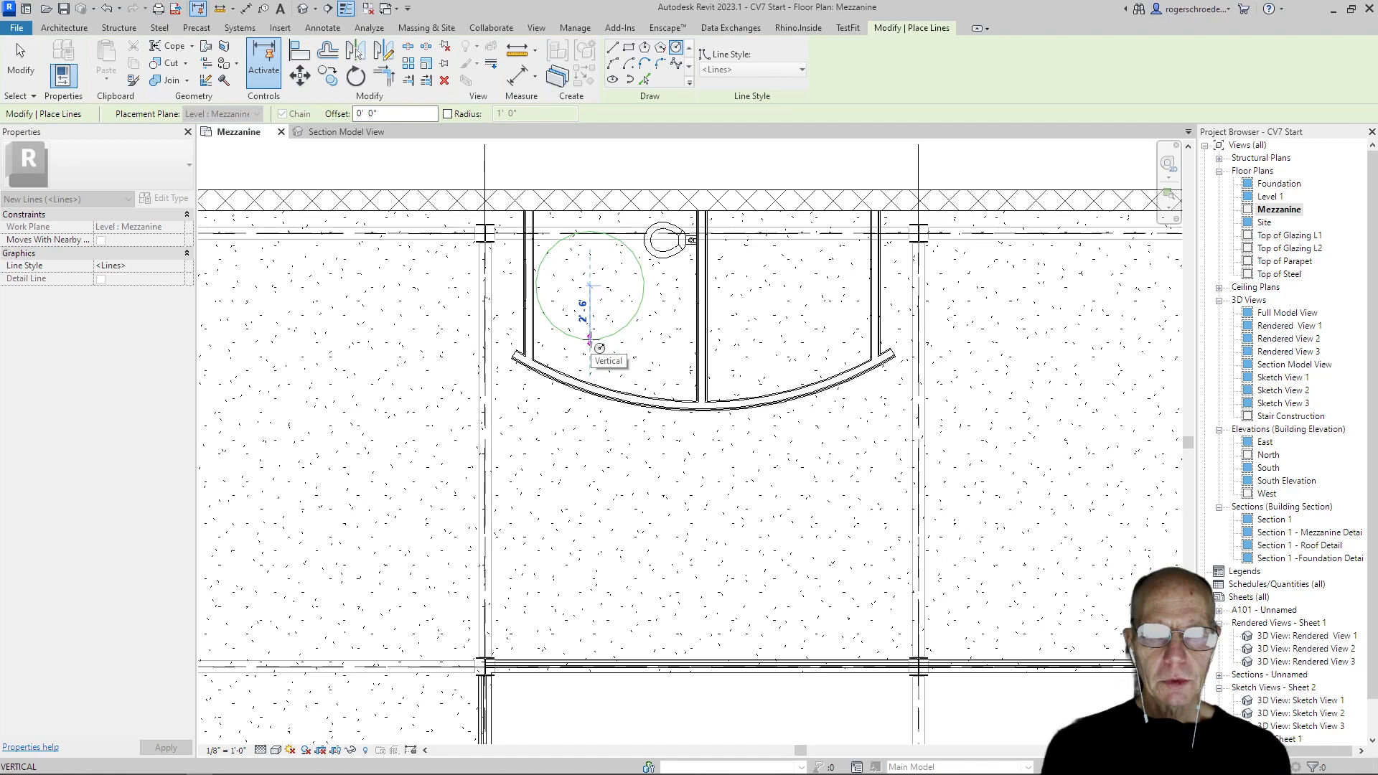
pyautogui.click(590, 340)
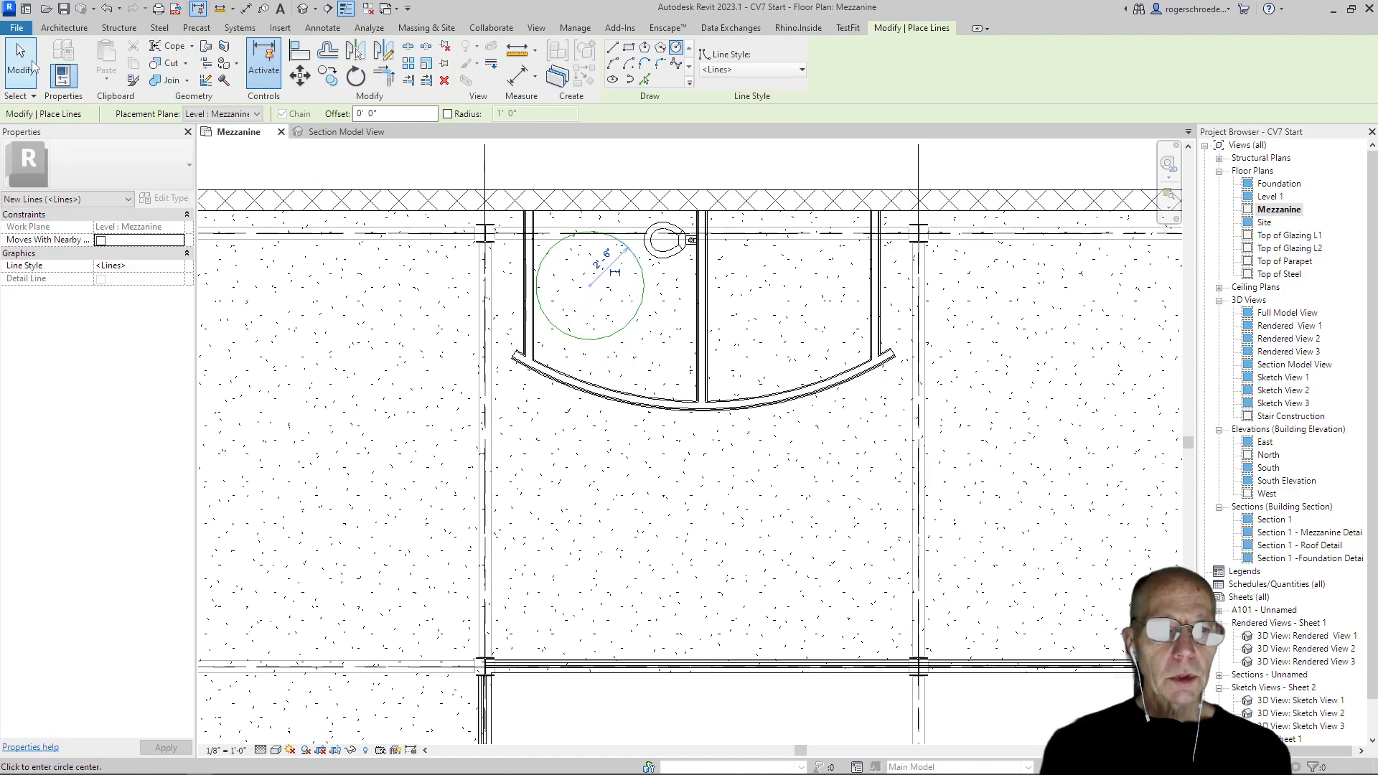
pyautogui.click(33, 64)
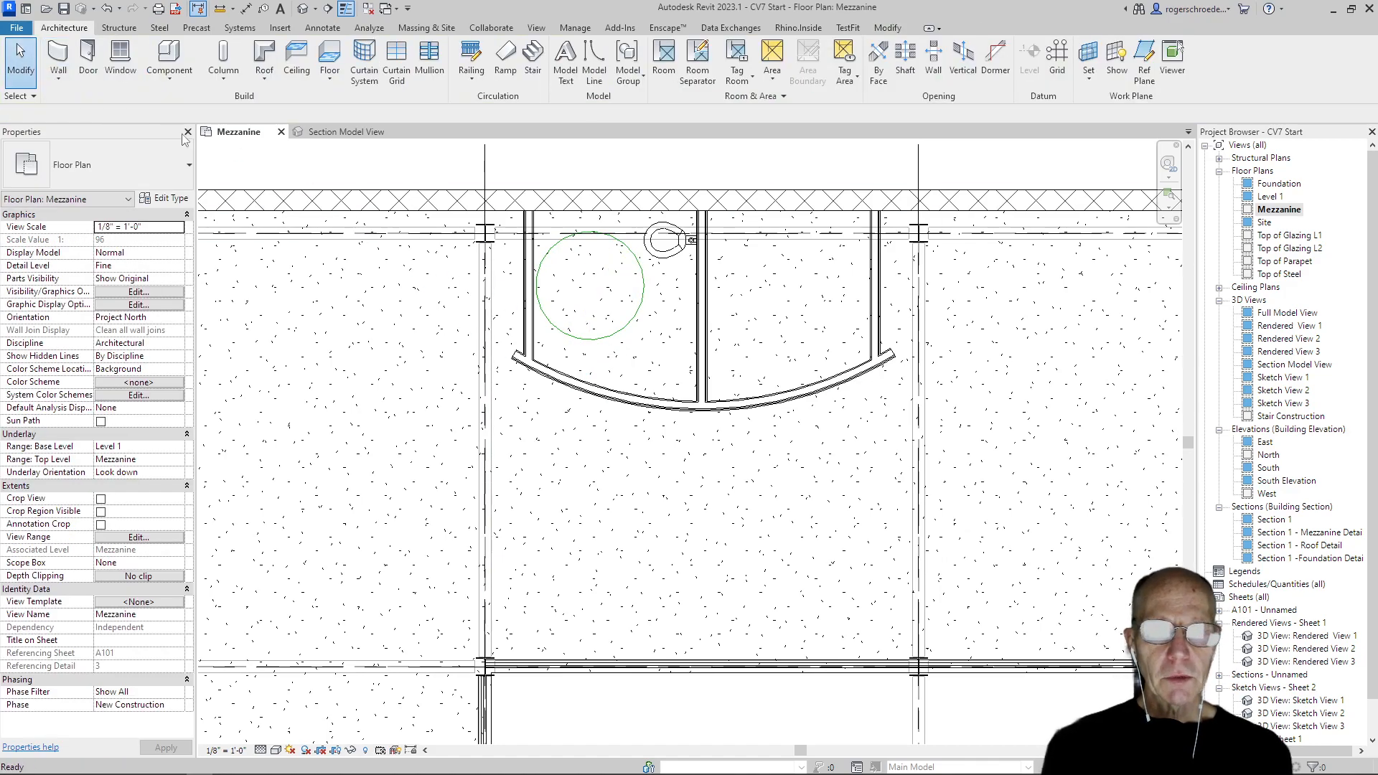
# Move the turning circle slightly away from the left partition and the exterior wall
pyautogui.click(582, 348)
pyautogui.moveTo(582, 349); pyautogui.dragTo(587, 354)
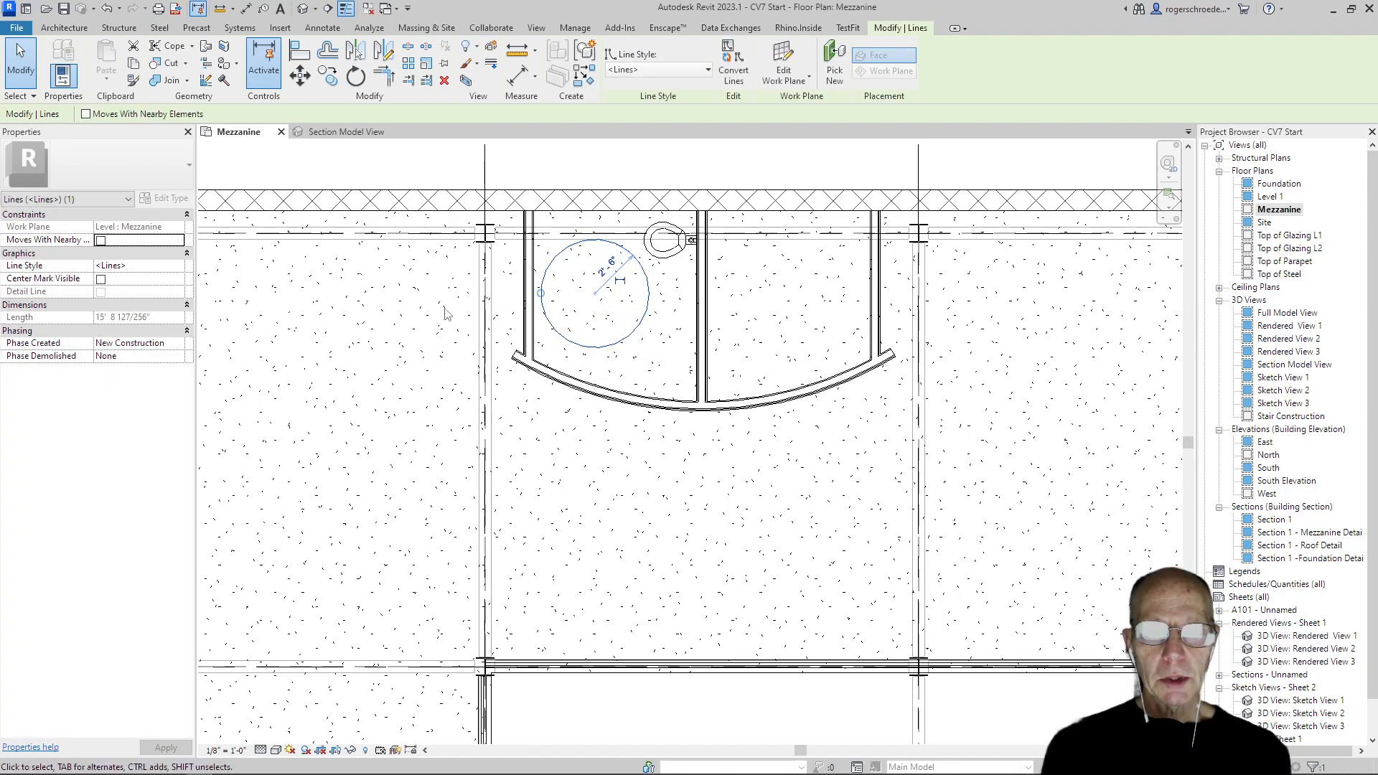
pyautogui.click(397, 304)
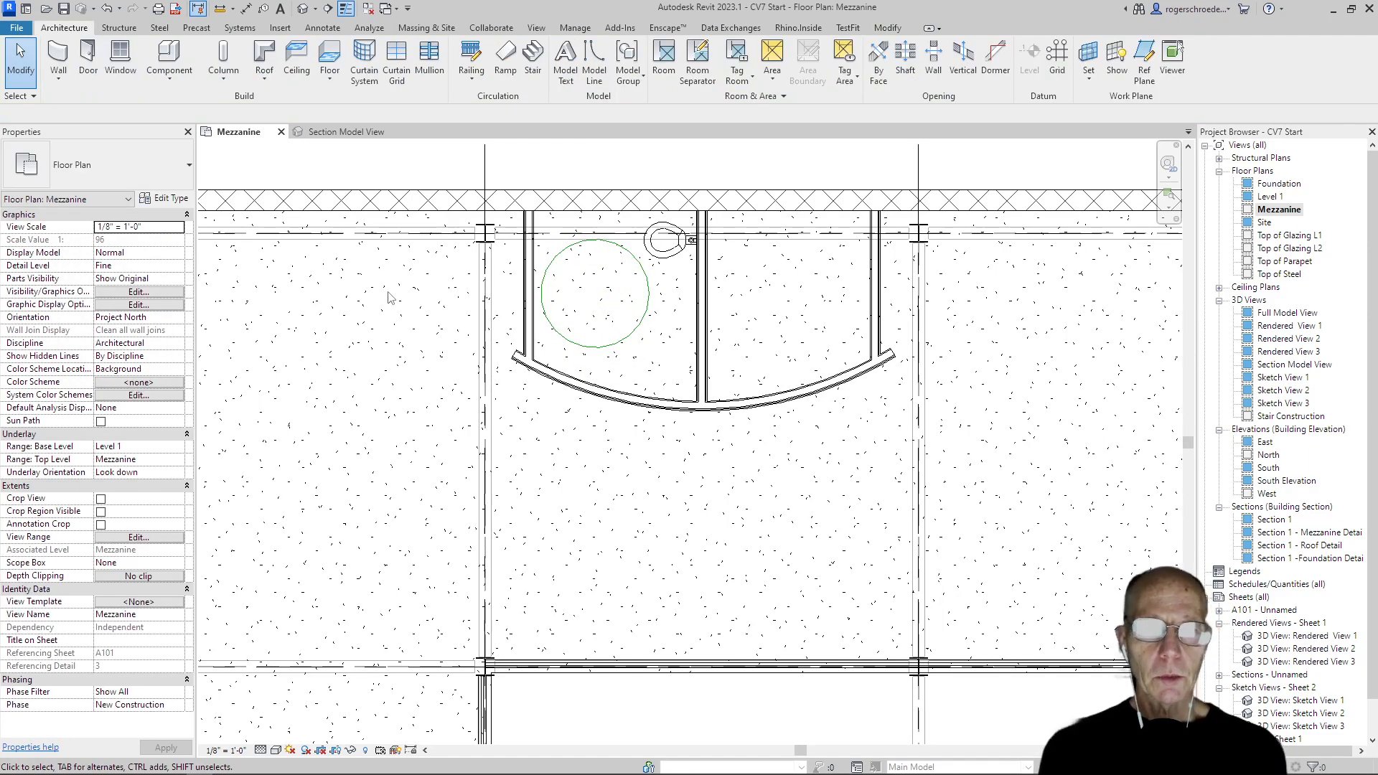
# Place a 26" x 22" Sink-Single-2D on the centre partition's left face, about 2'-2" from the curved wall
pyautogui.click(159, 88)
pyautogui.click(174, 106)
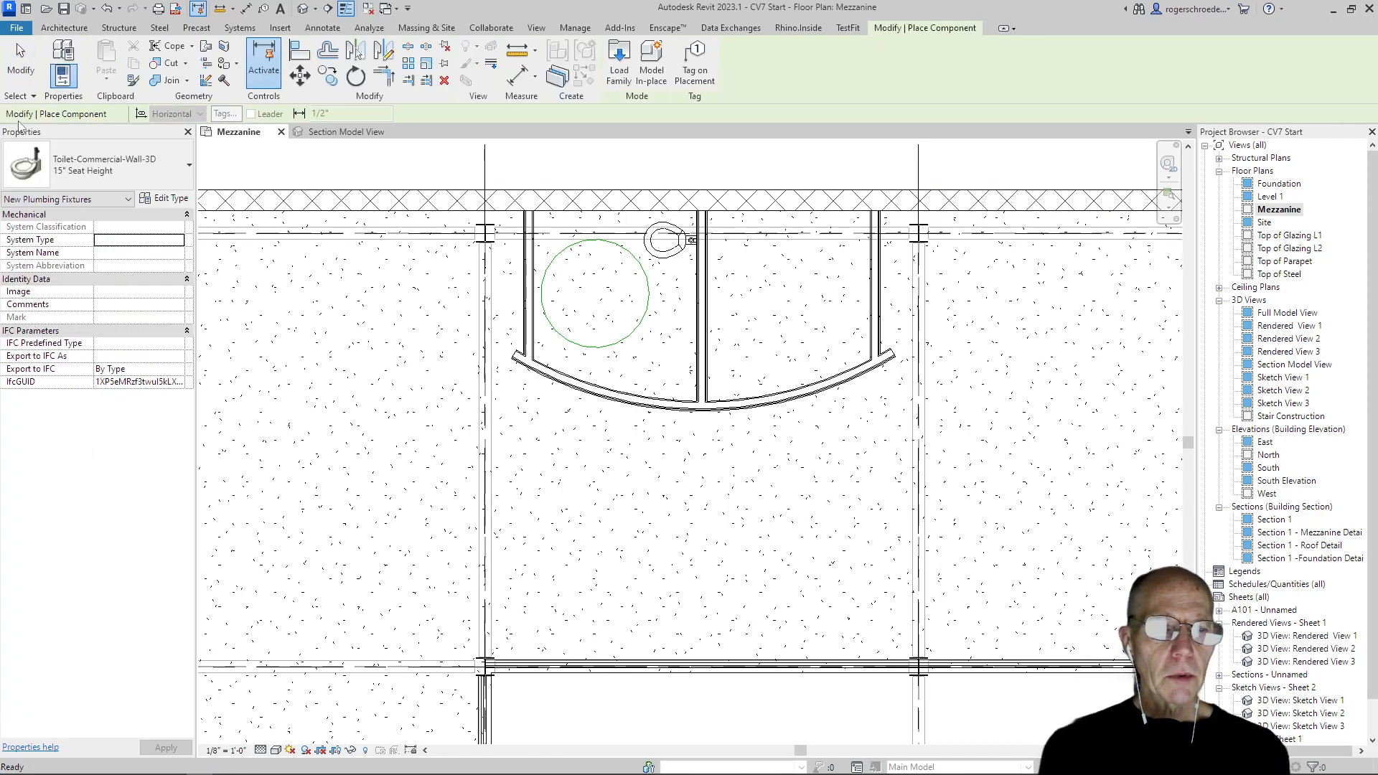
pyautogui.click(79, 165)
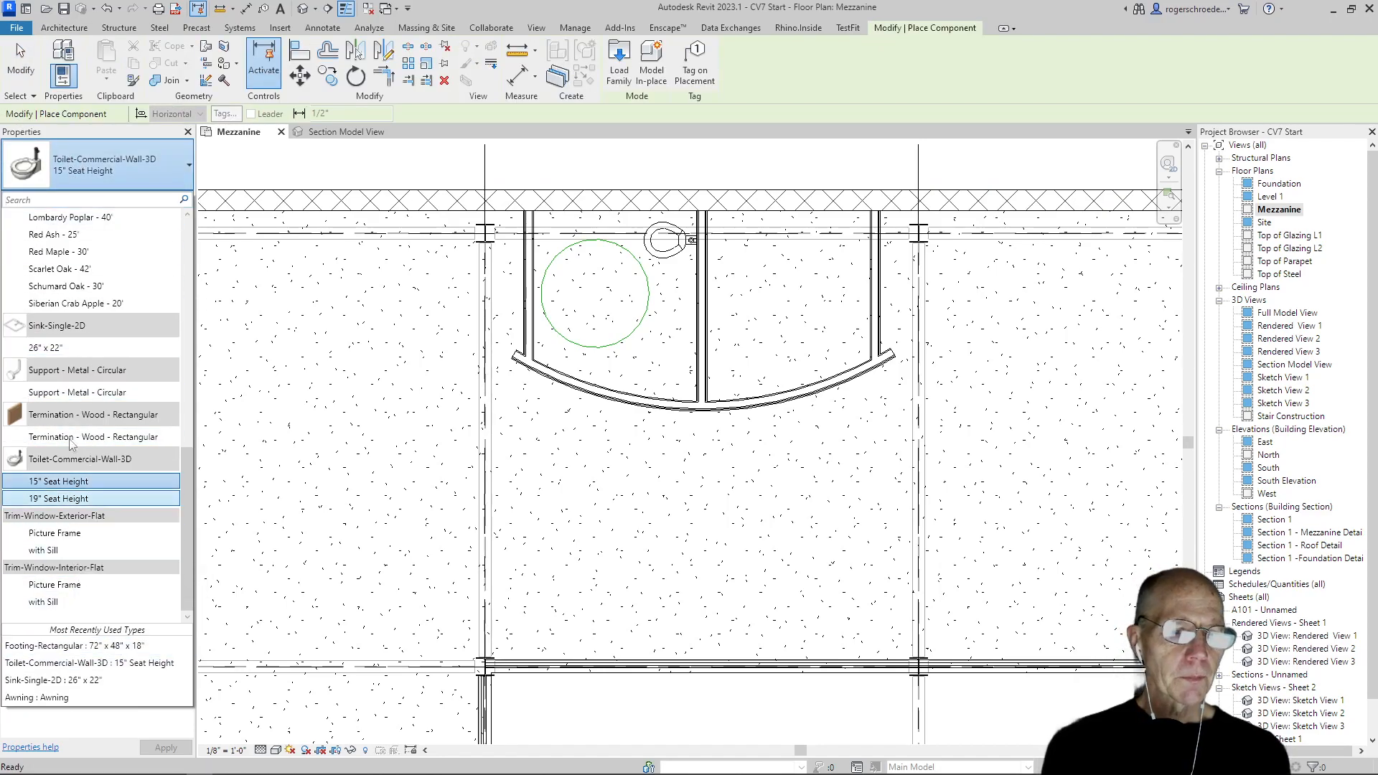
pyautogui.click(79, 351)
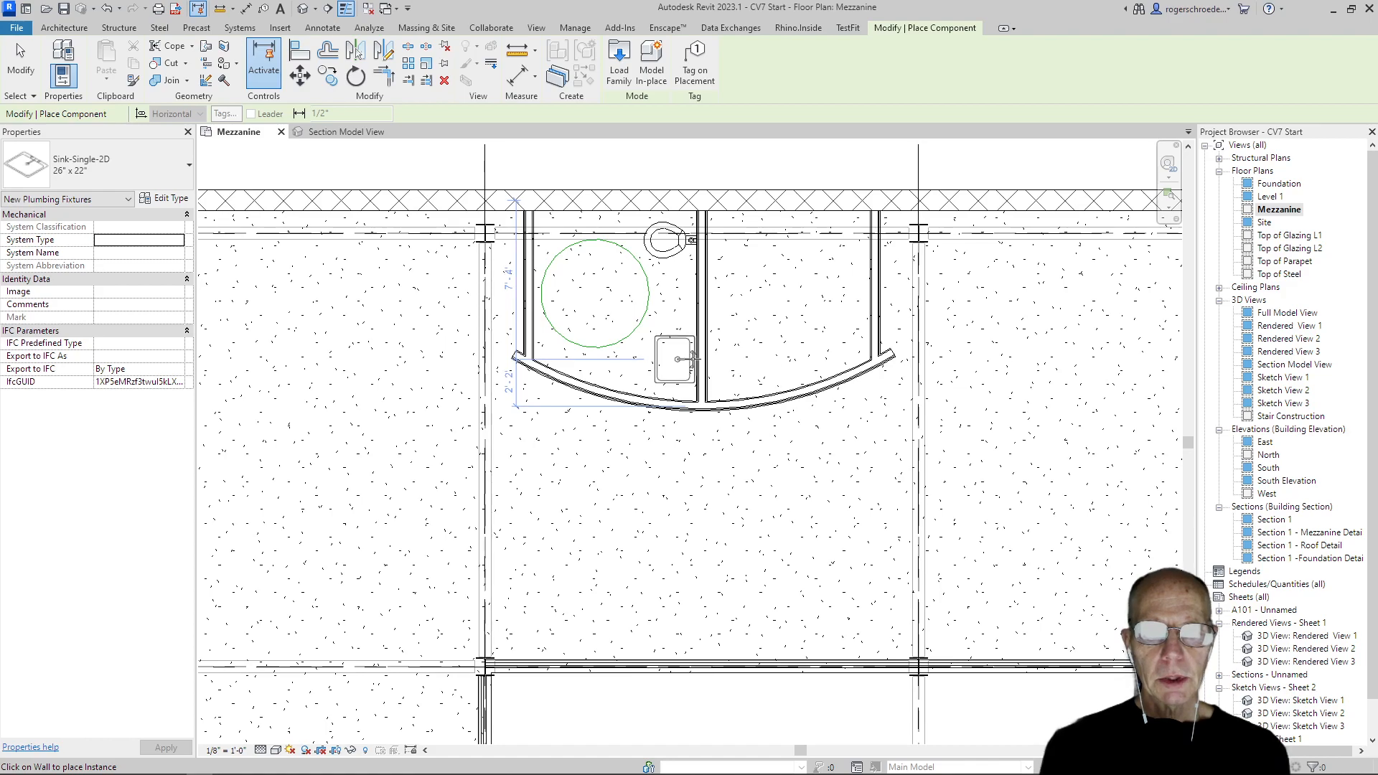
pyautogui.click(695, 356)
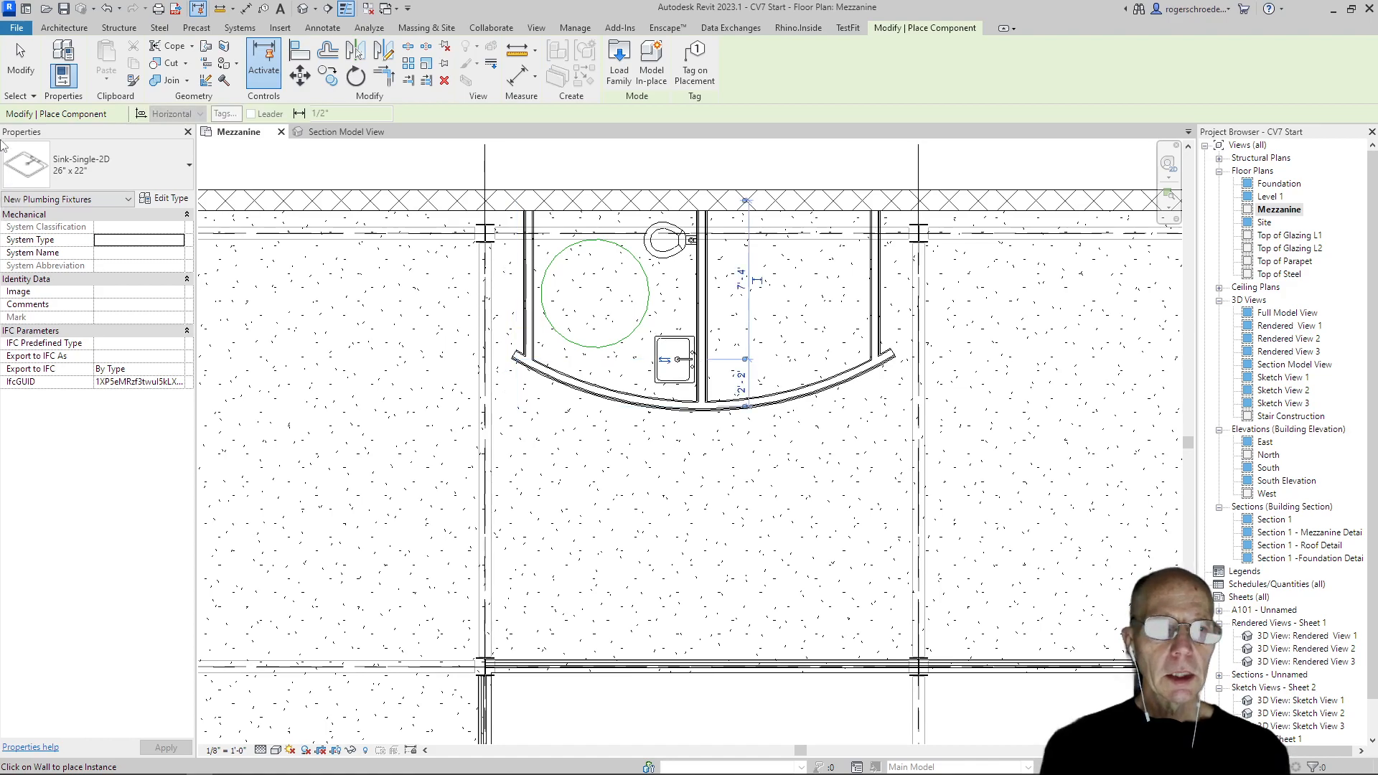
pyautogui.click(18, 72)
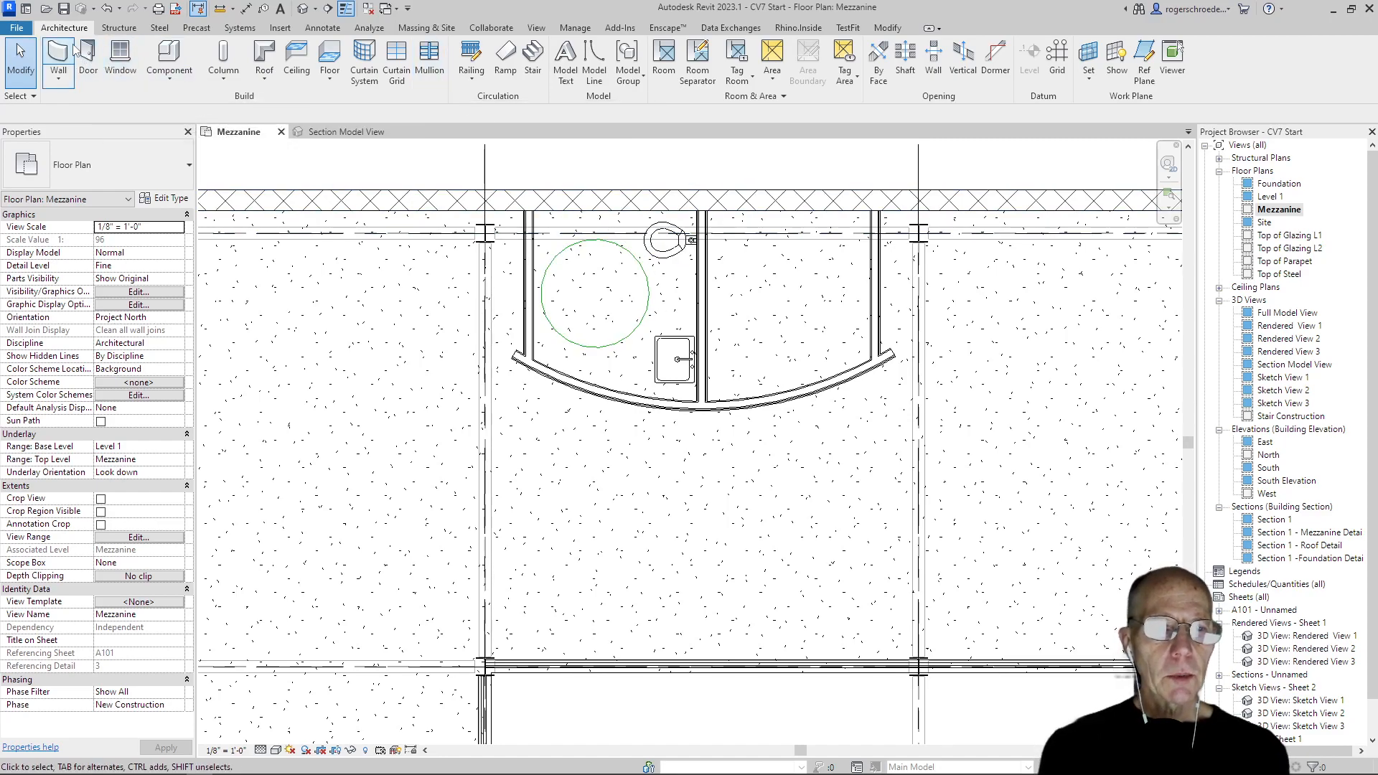
# Place a Single-Flush 36" x 84" door at the middle of the left partition, swinging out of the restroom
pyautogui.click(86, 77)
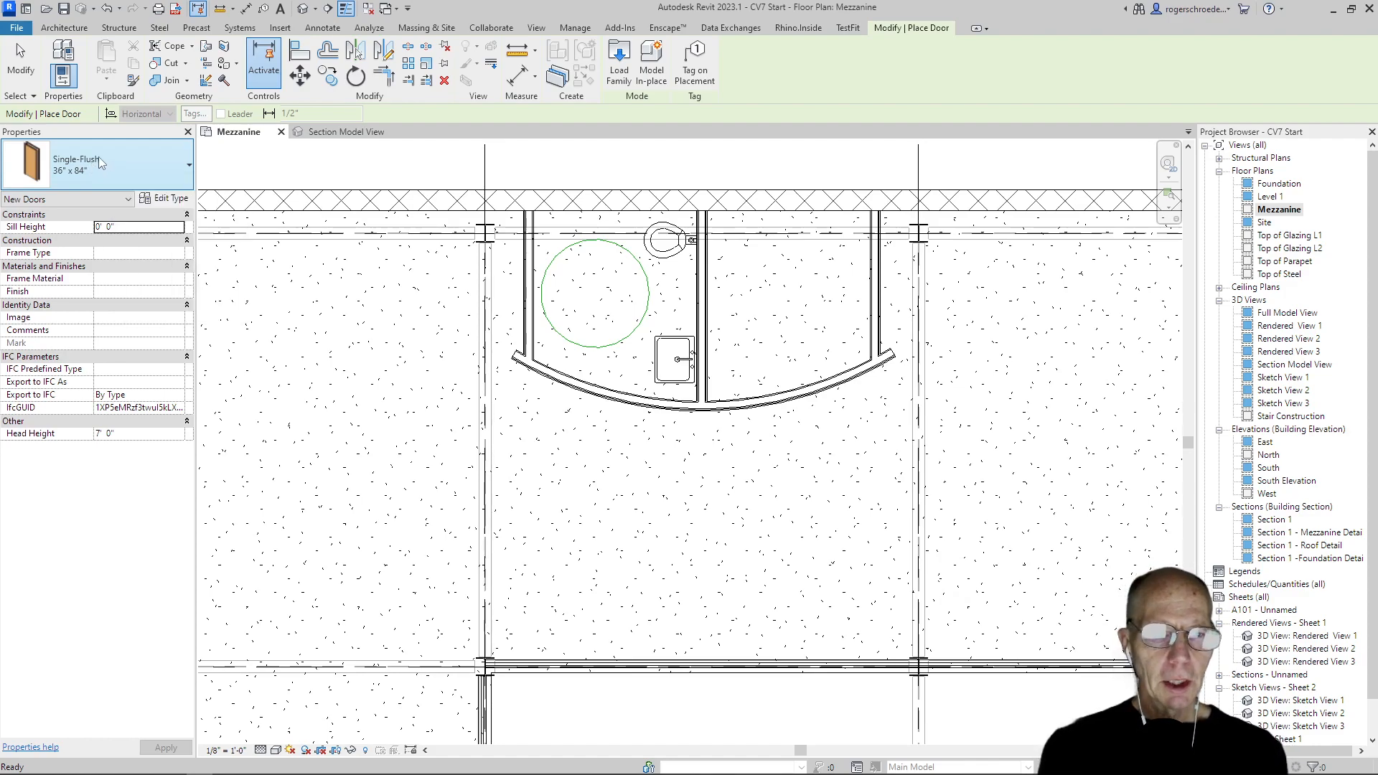
pyautogui.click(62, 170)
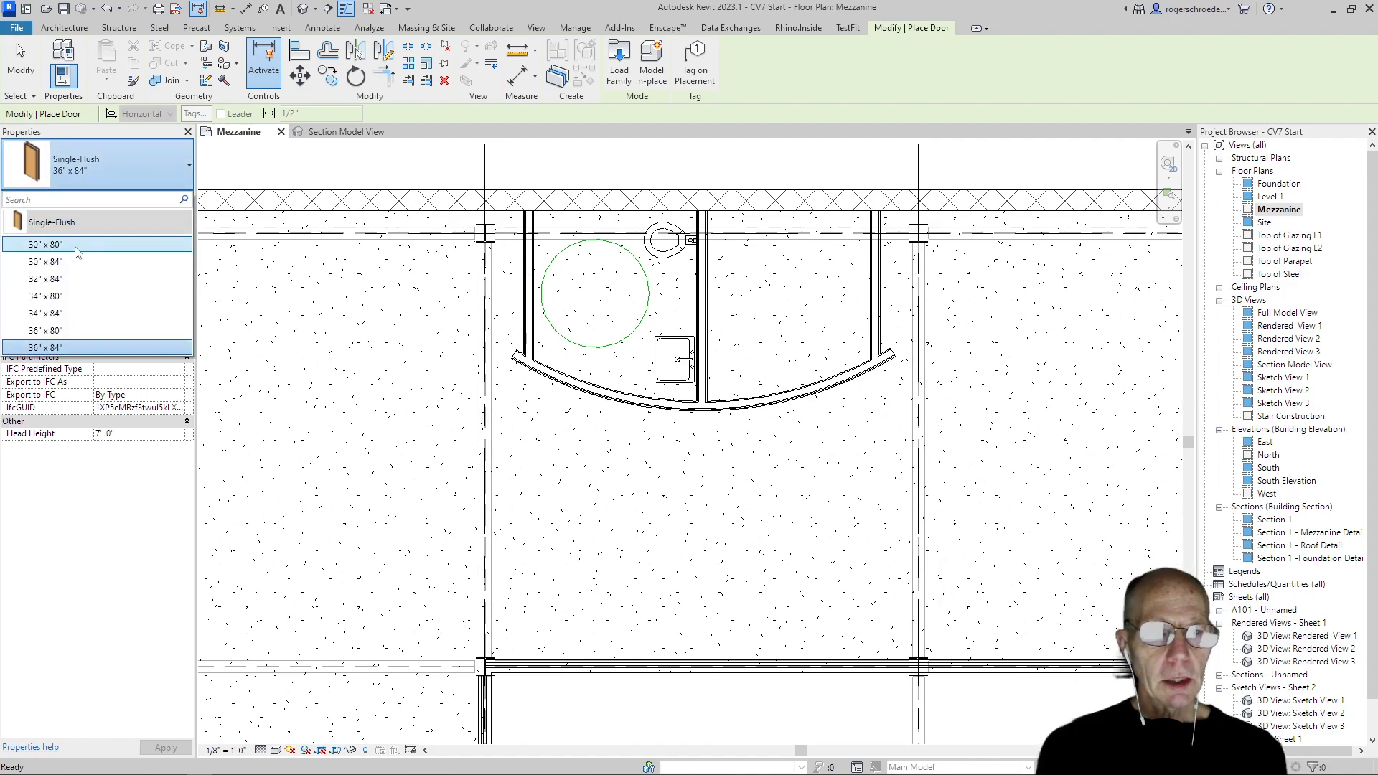
pyautogui.click(46, 347)
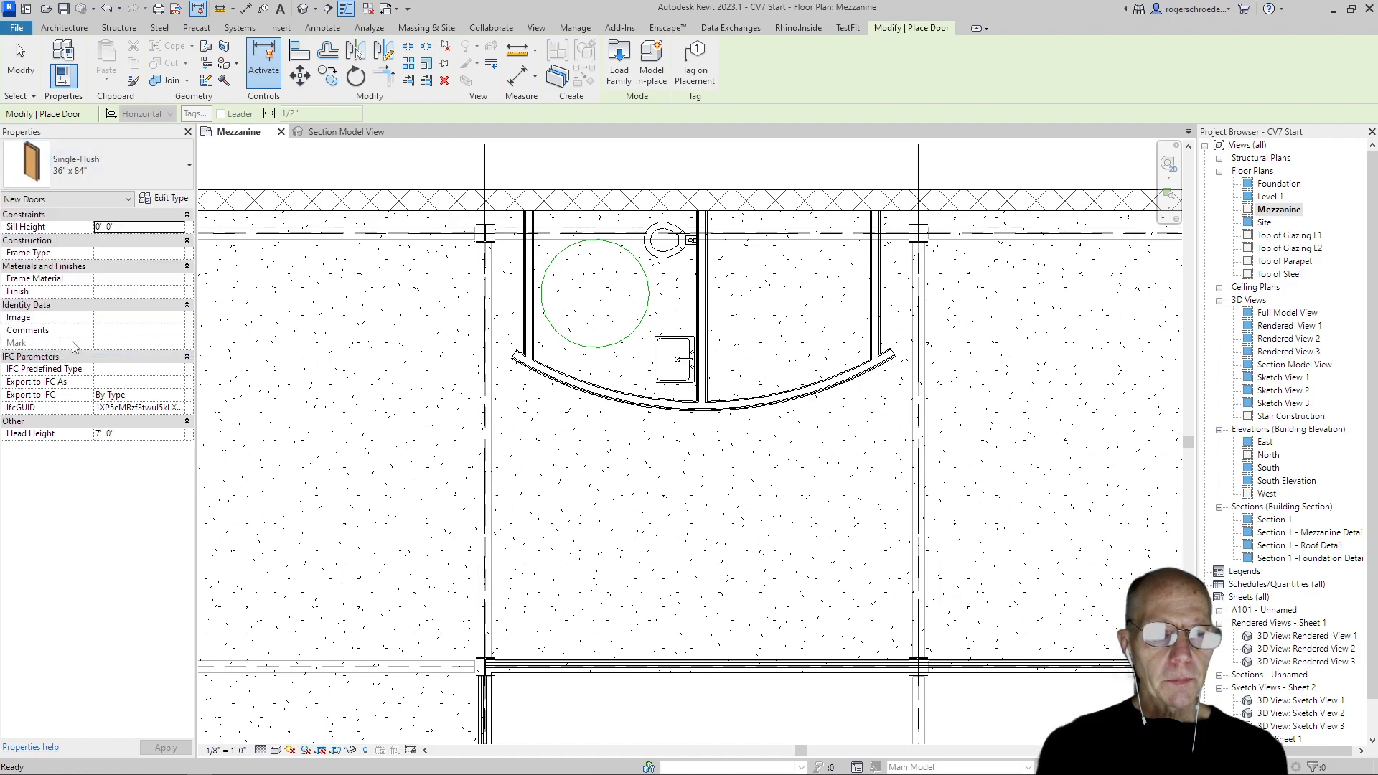
pyautogui.click(522, 284)
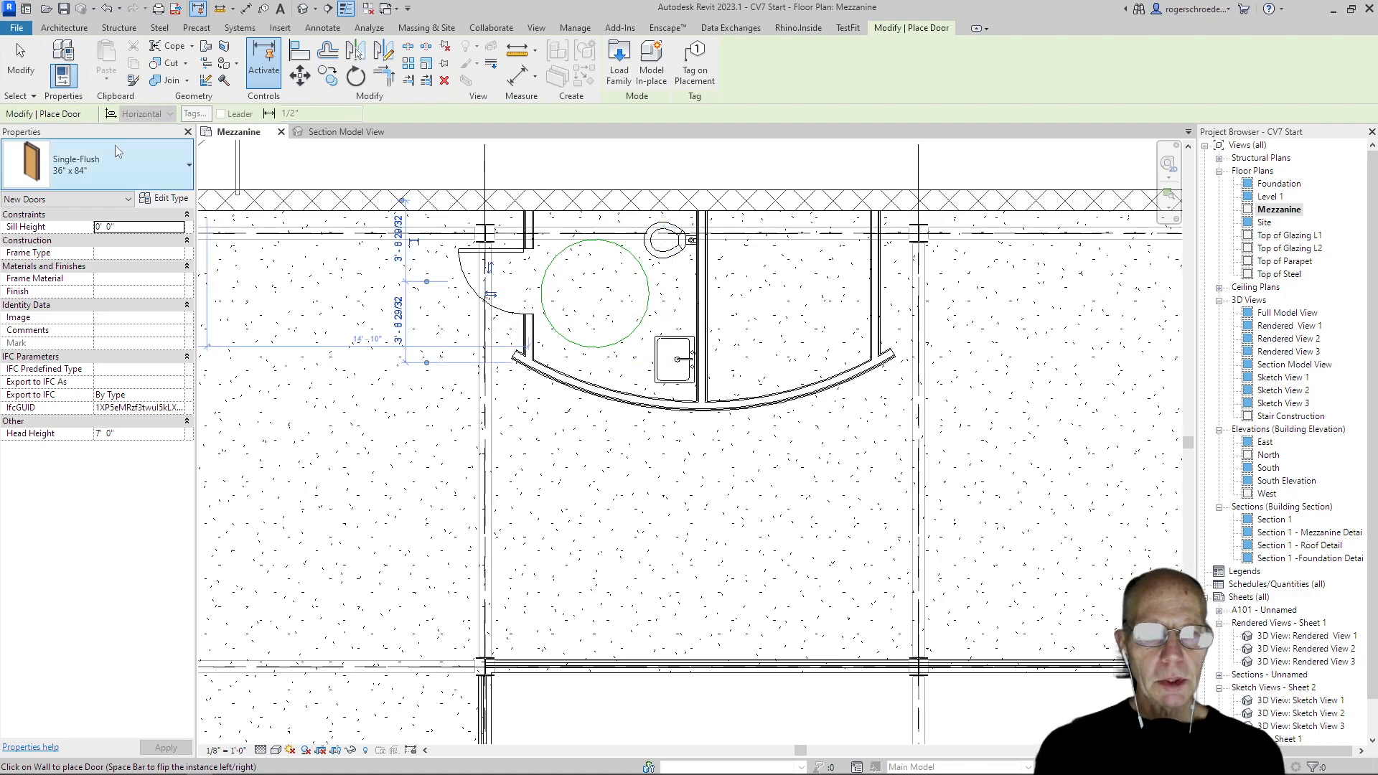
pyautogui.click(20, 58)
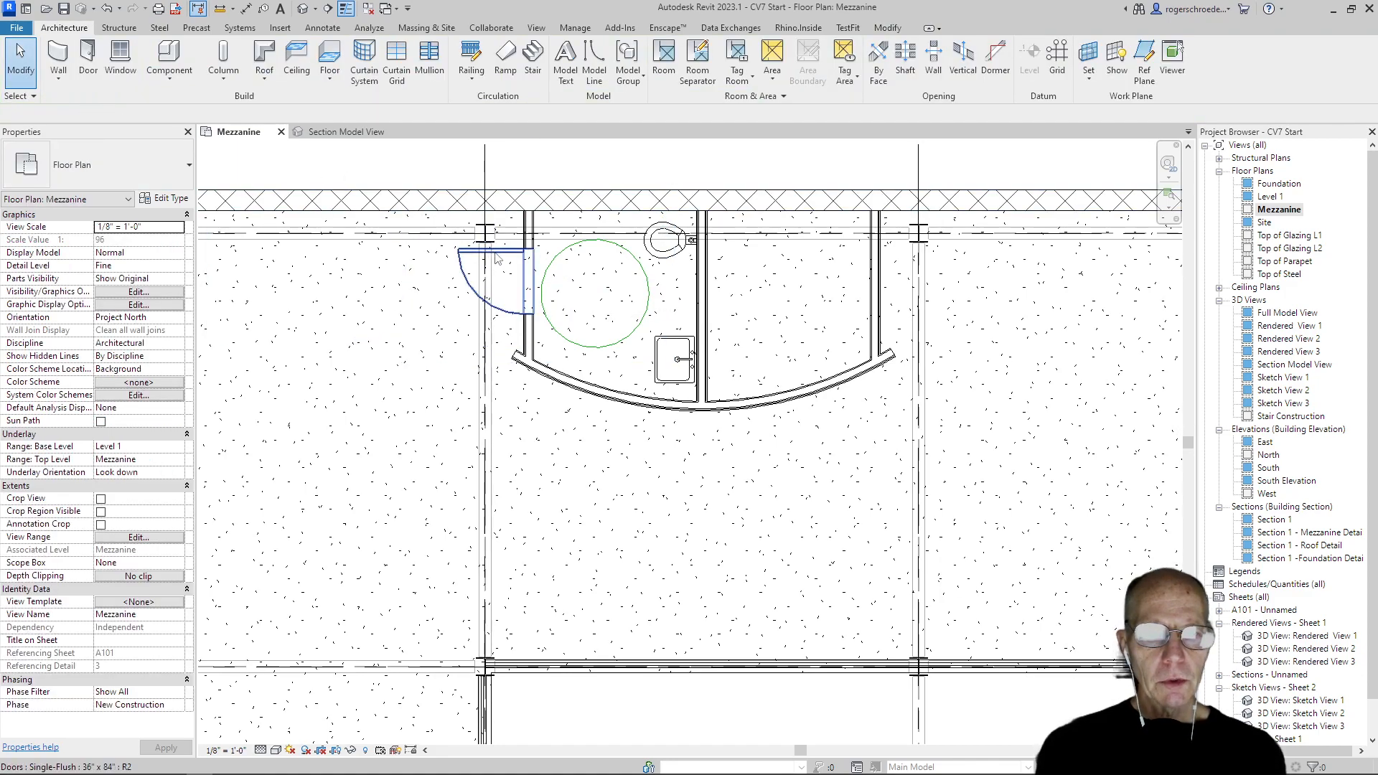
# Flip the left restroom door through its swing and hinge options, returning it to an outward swing hinged nearest the exterior wall
pyautogui.click(495, 275)
pyautogui.click(491, 268)
pyautogui.click(490, 295)
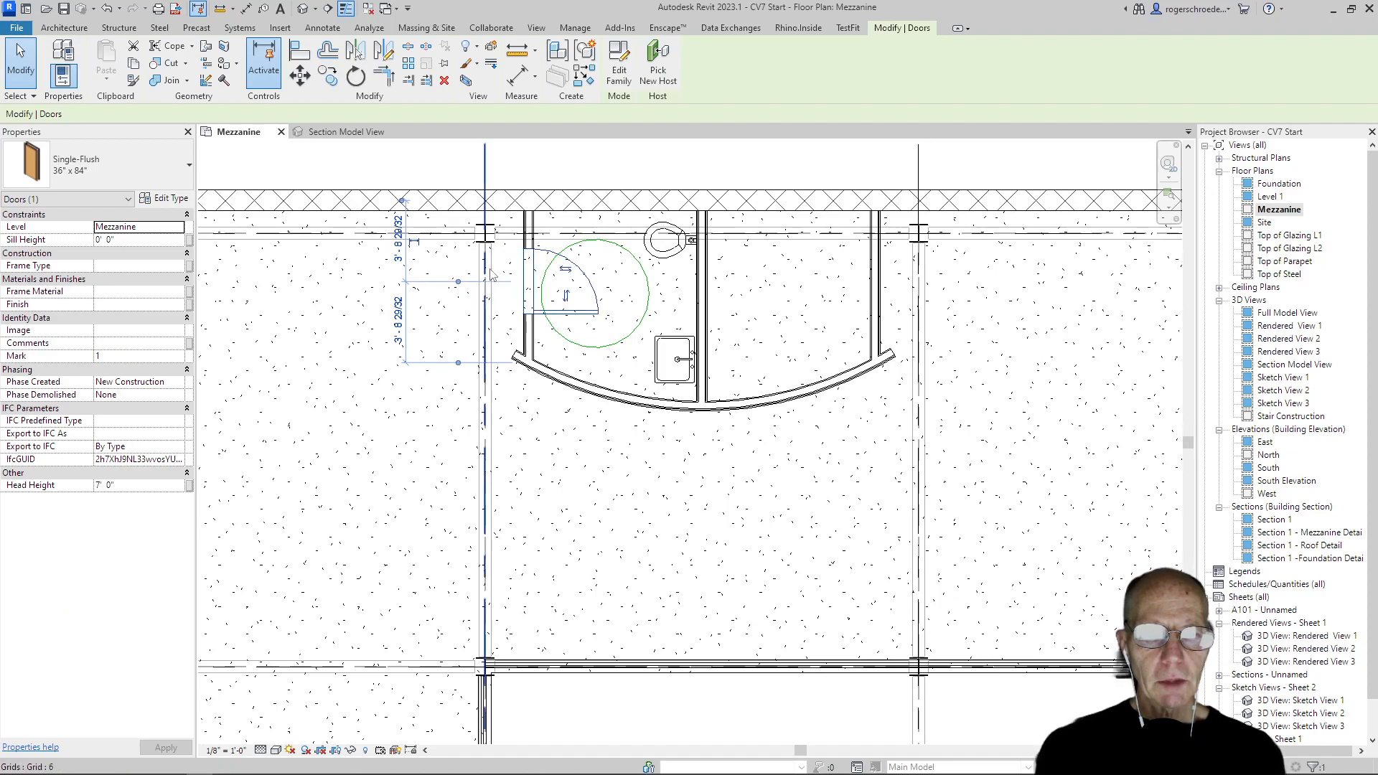
pyautogui.click(560, 276)
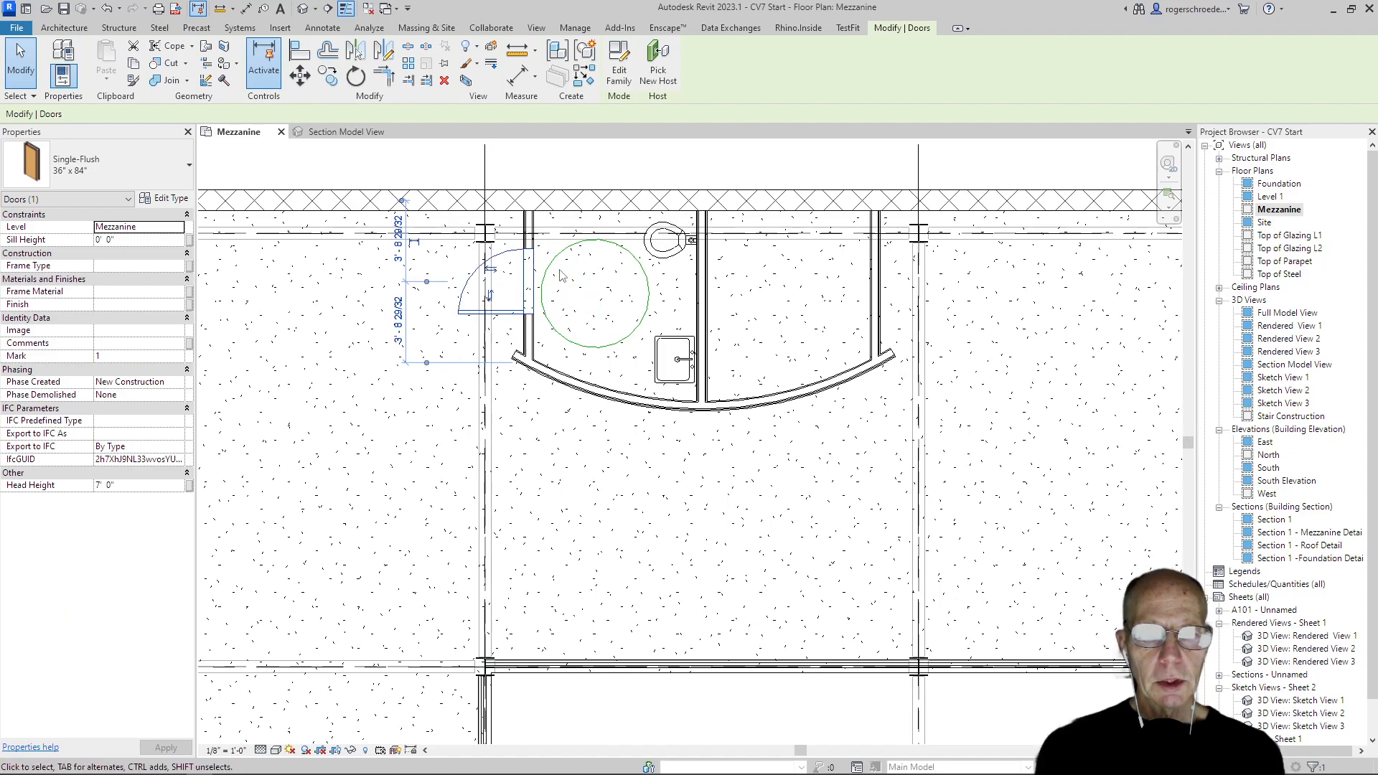
pyautogui.press('space')
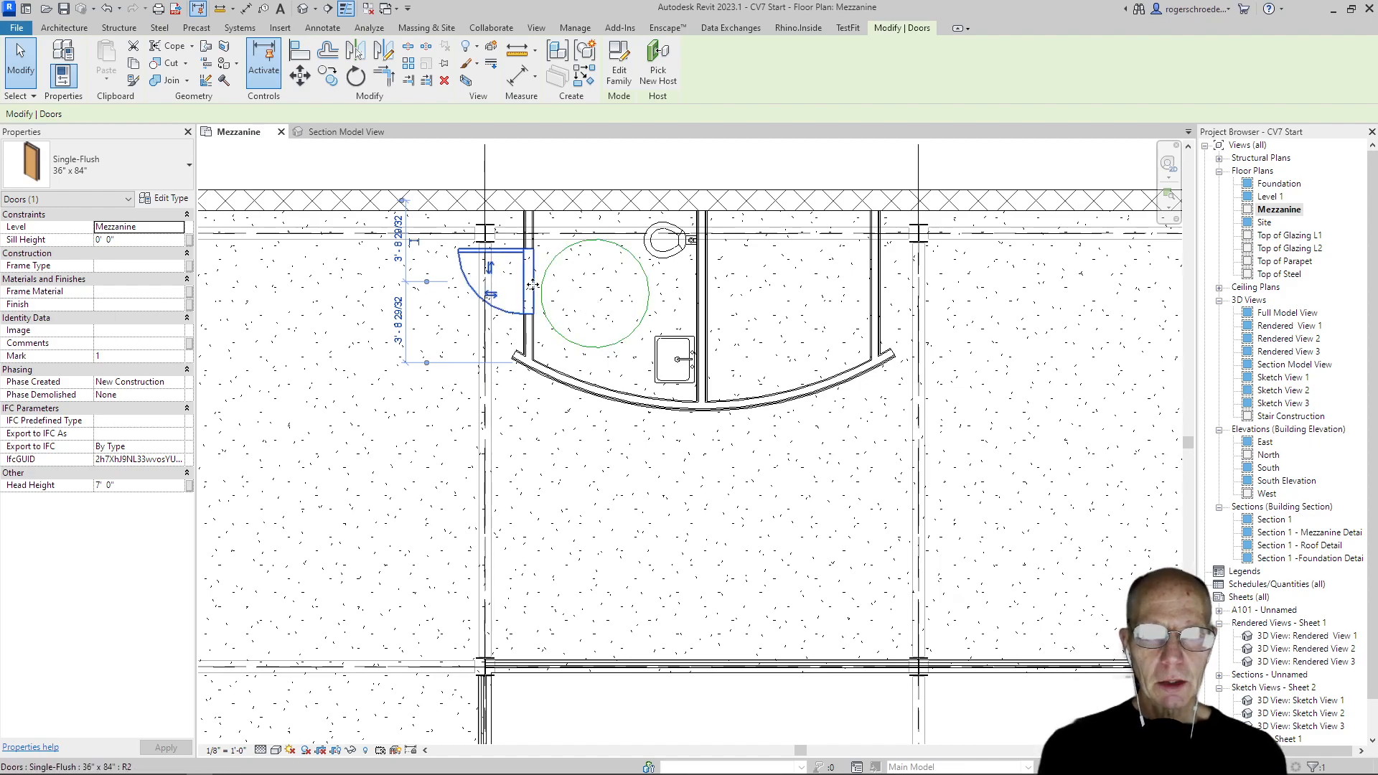
pyautogui.click(385, 171)
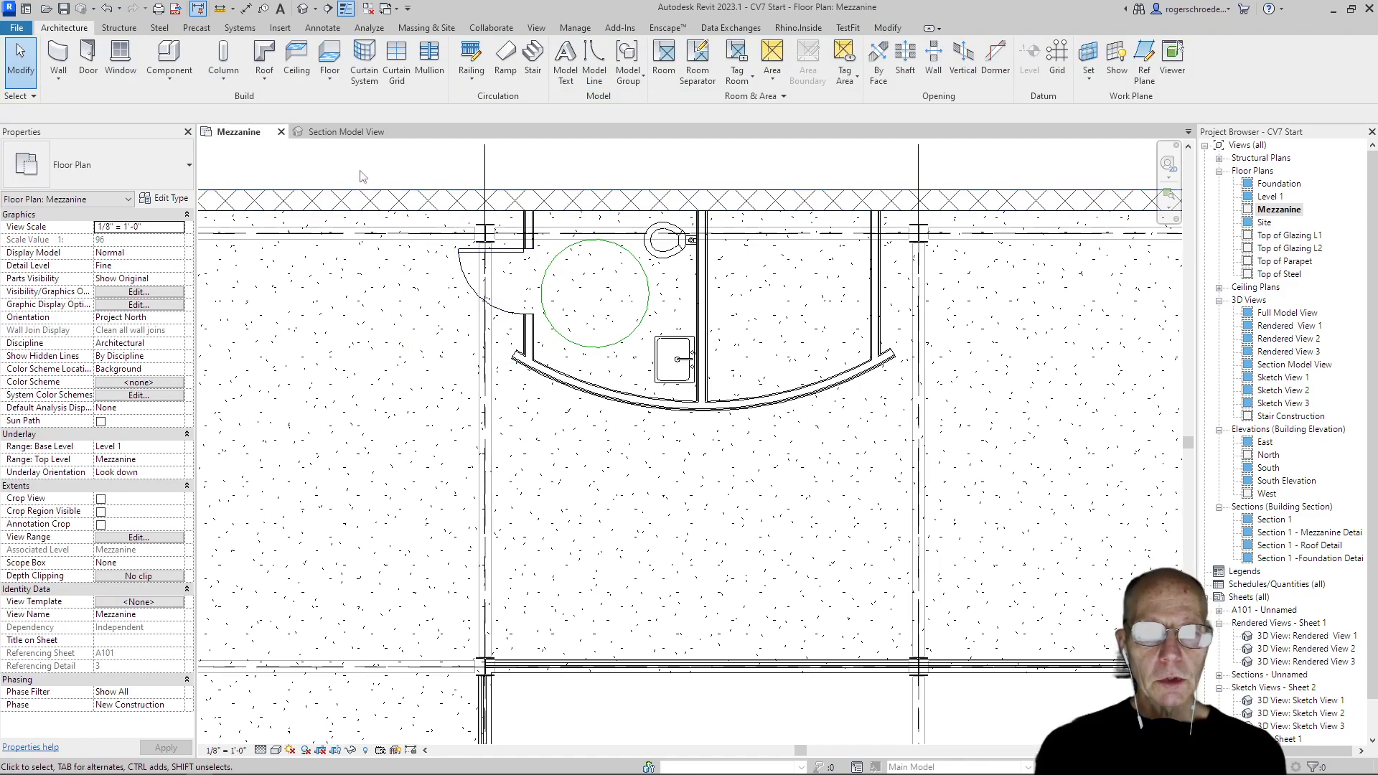
# Mirror a copy of the left restroom's door, turning circle, toilet and sink about the centre partition's axis into the right restroom
pyautogui.click(477, 255)
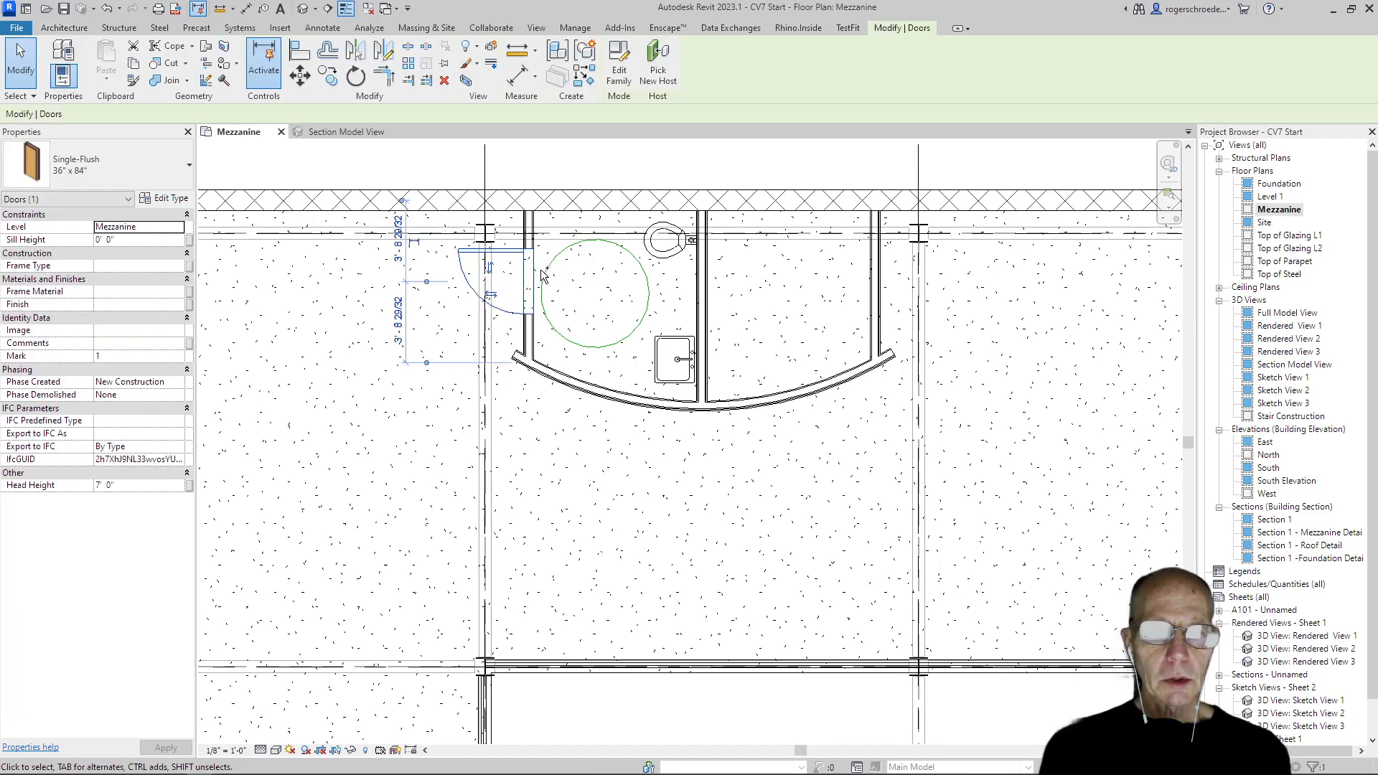
pyautogui.keyDown('ctrl'); pyautogui.click(650, 264); pyautogui.keyUp('ctrl')
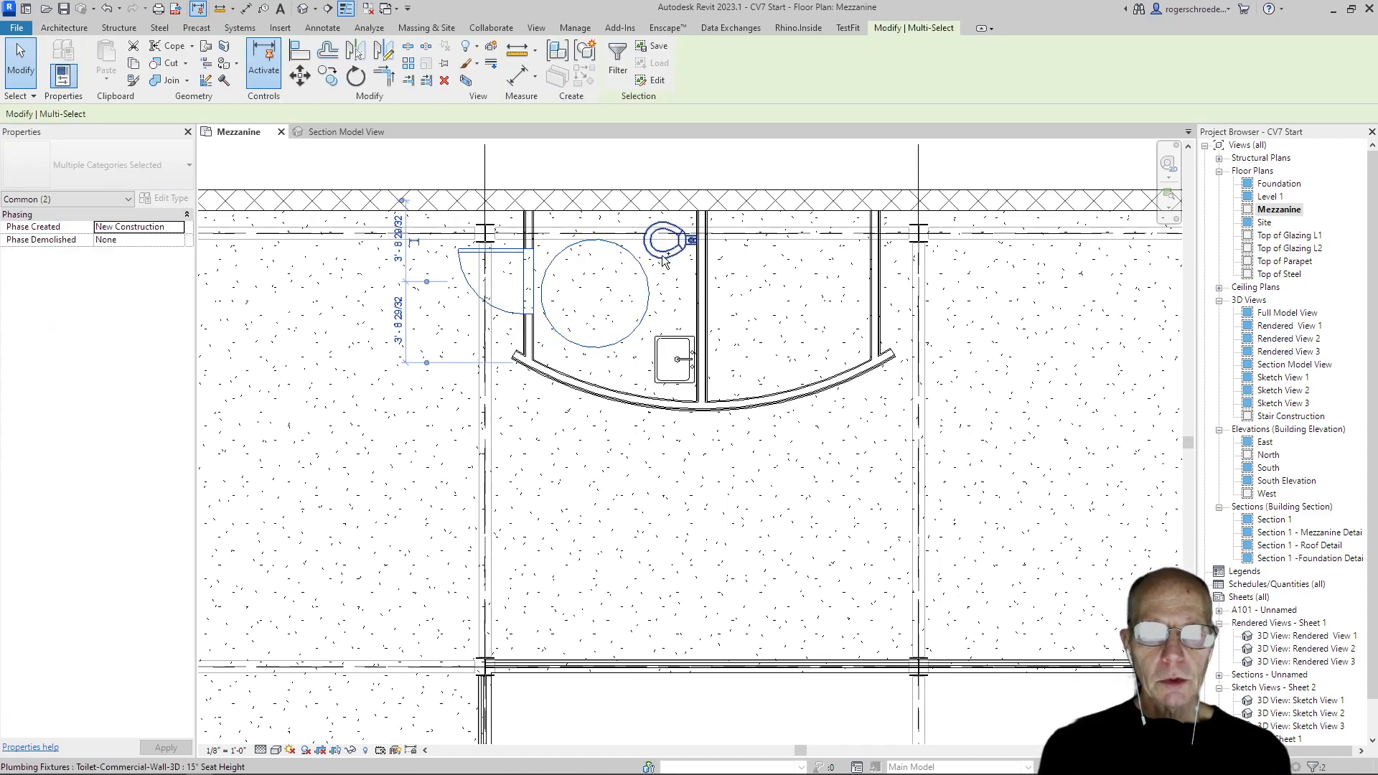
pyautogui.keyDown('ctrl'); pyautogui.click(669, 341); pyautogui.keyUp('ctrl')
pyautogui.keyDown('ctrl'); pyautogui.click(669, 340); pyautogui.keyUp('ctrl')
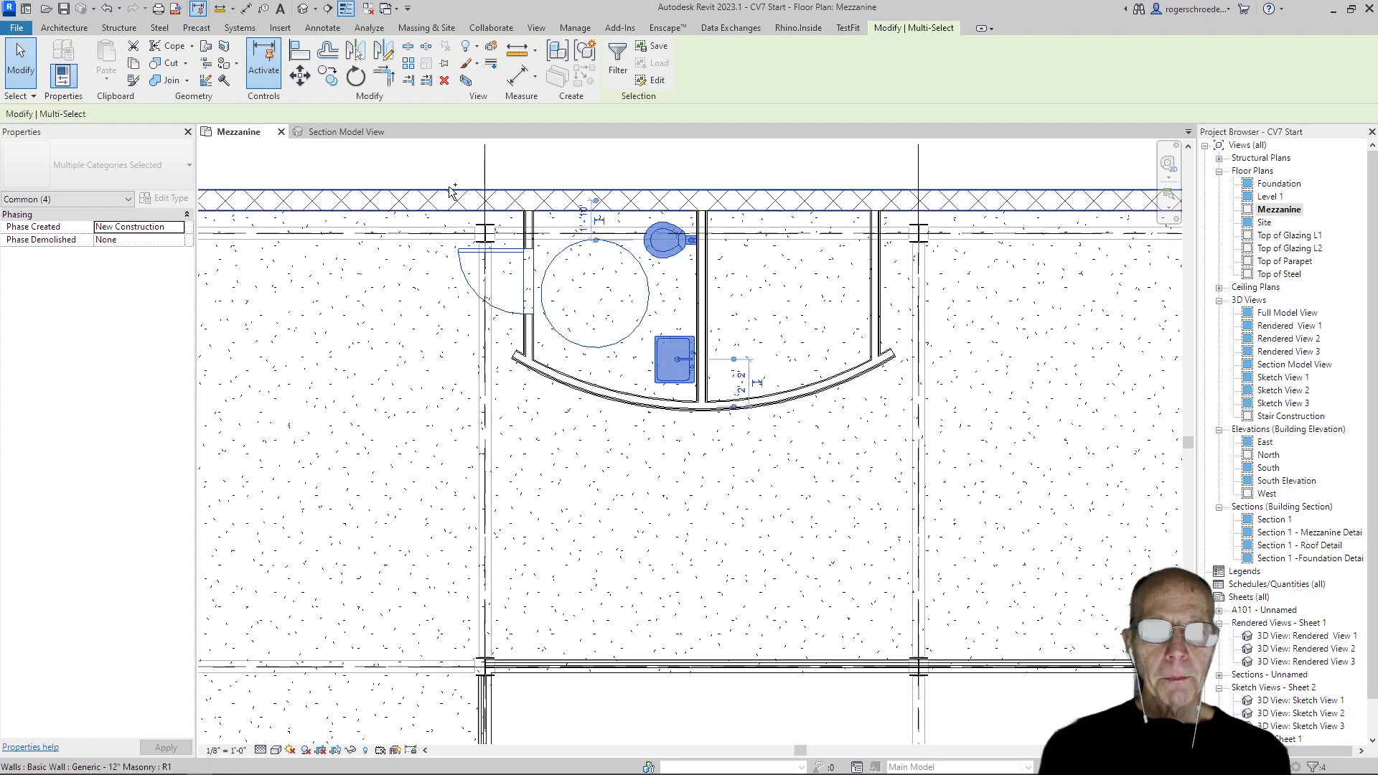
pyautogui.click(384, 53)
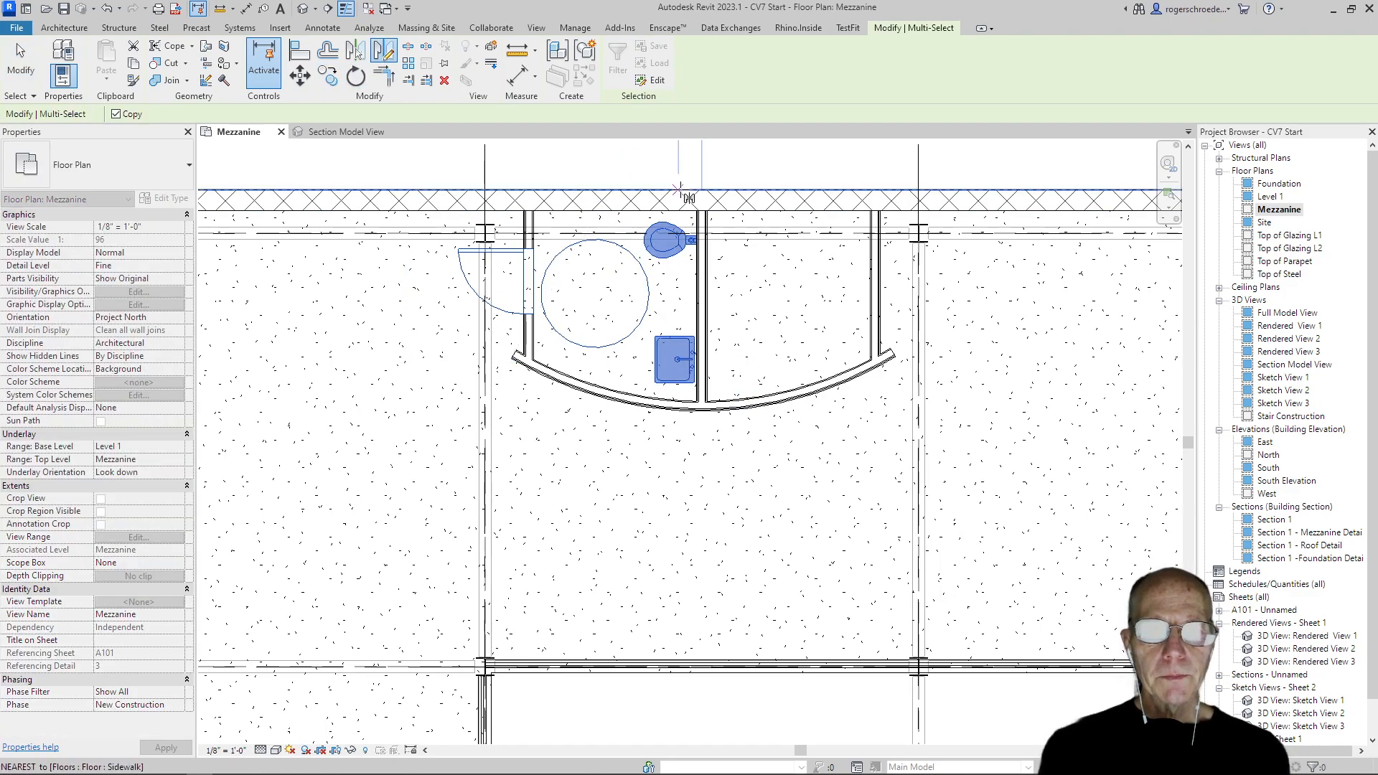
pyautogui.click(702, 202)
pyautogui.click(702, 154)
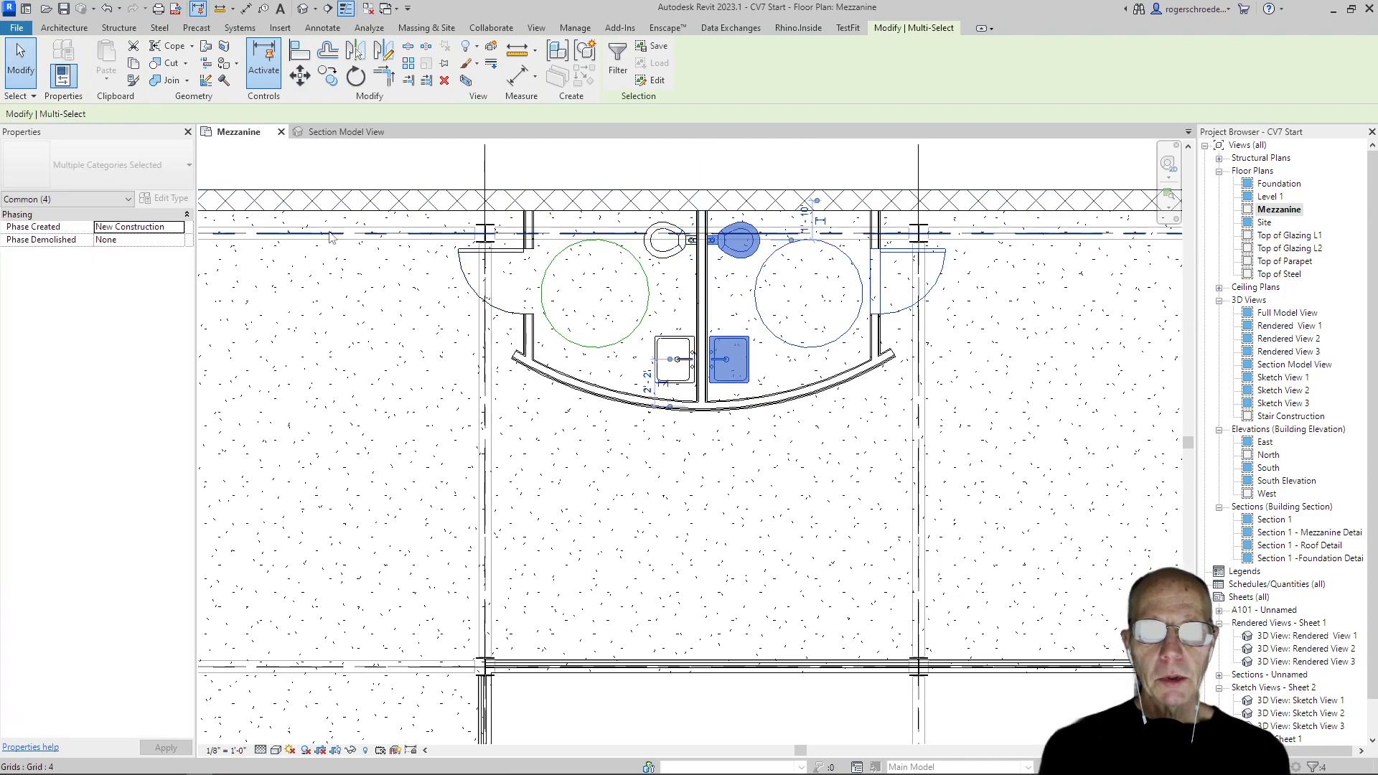
pyautogui.click(18, 69)
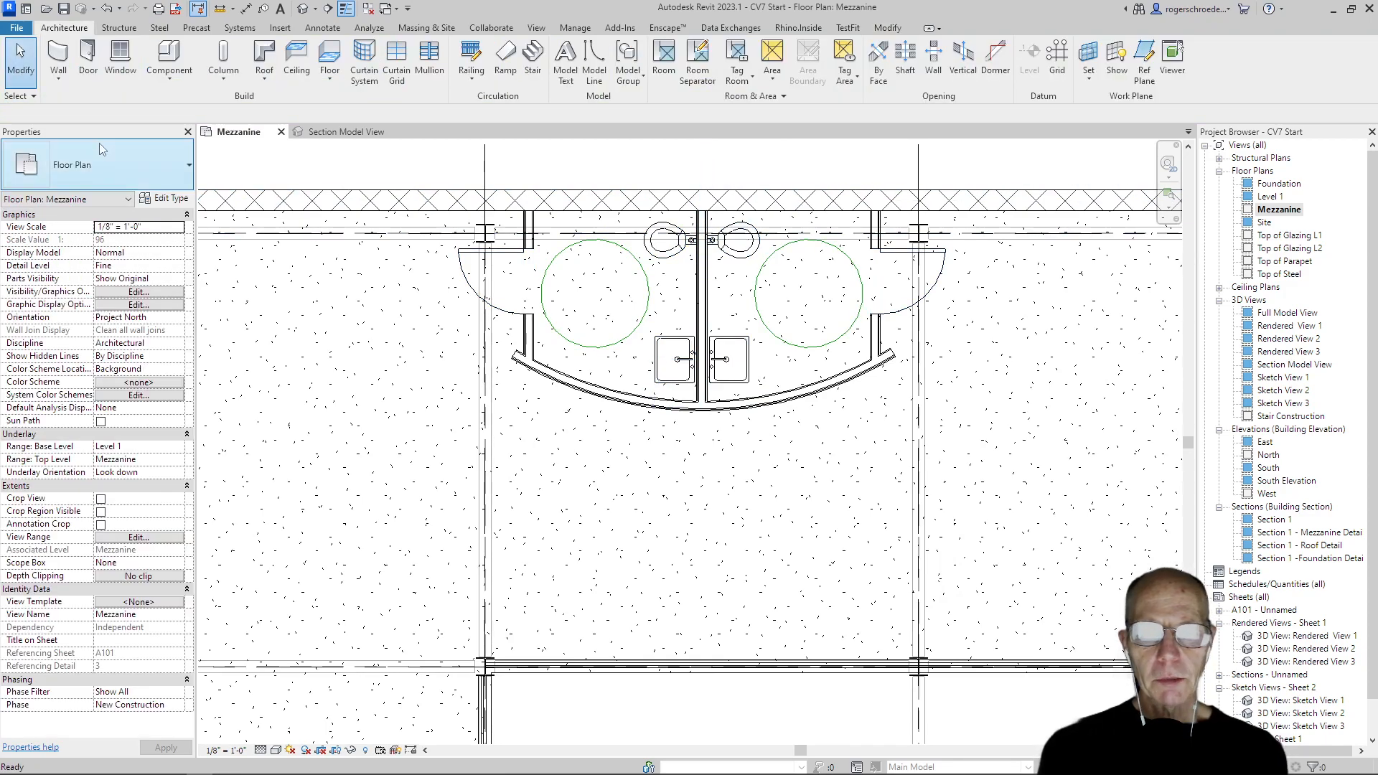
# Select the left, centre and right partitions together with the curved front wall
pyautogui.click(532, 334)
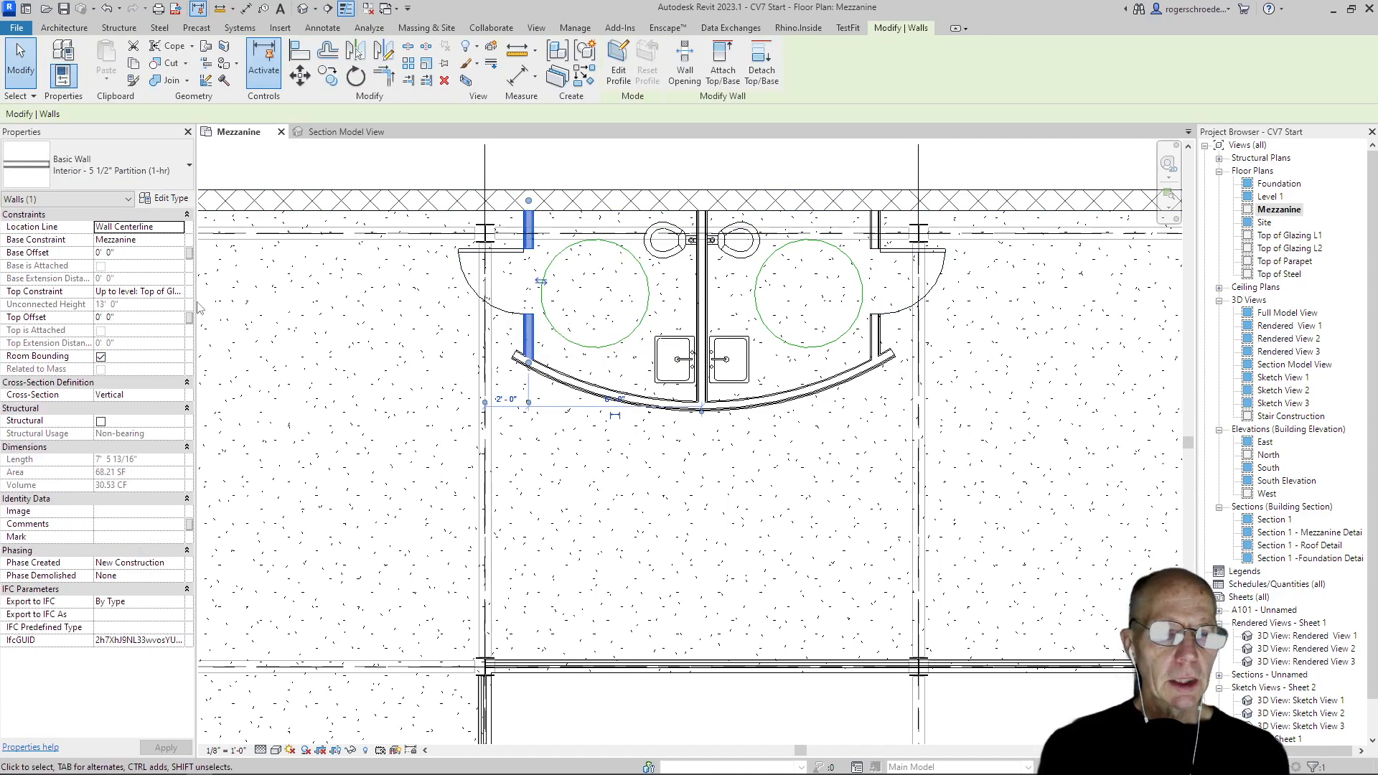
pyautogui.keyDown('ctrl'); pyautogui.click(565, 389); pyautogui.keyUp('ctrl')
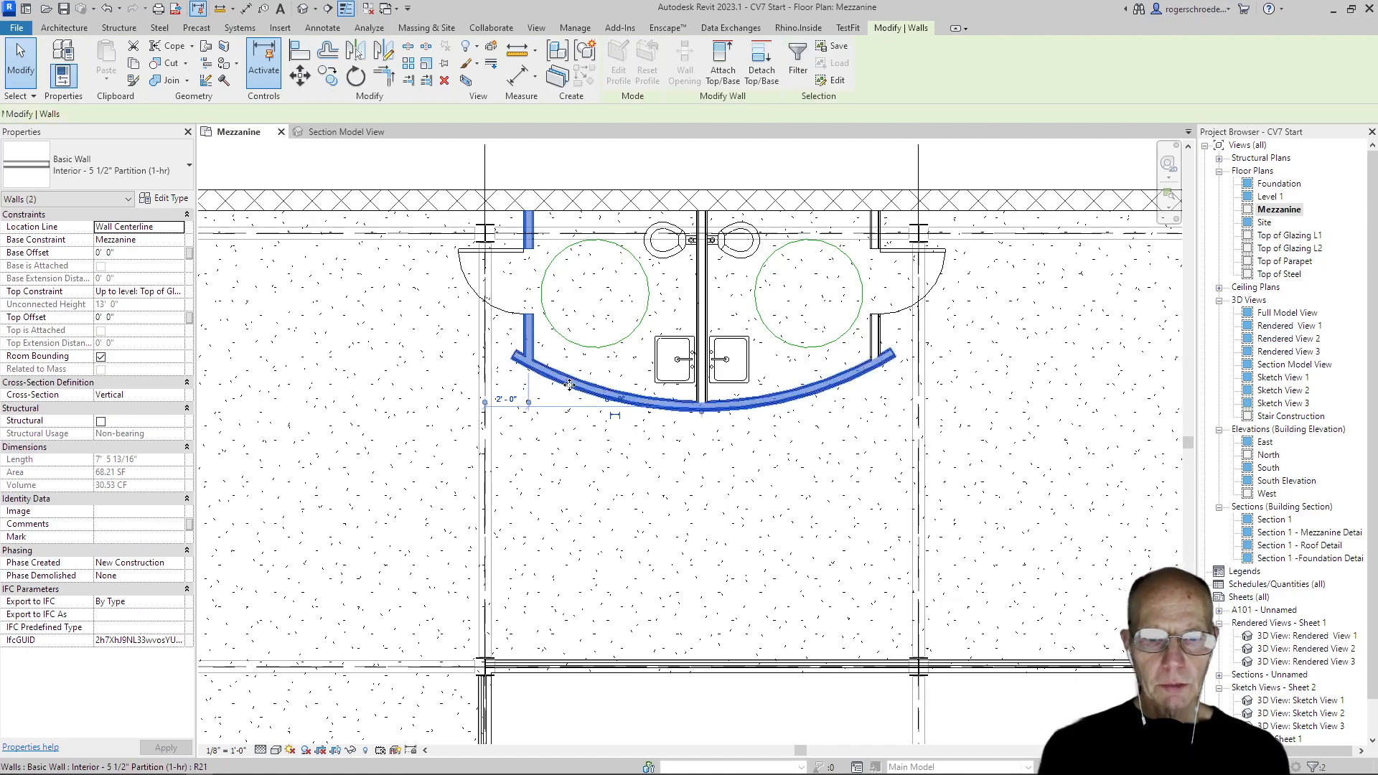
pyautogui.keyDown('ctrl'); pyautogui.click(702, 310); pyautogui.keyUp('ctrl')
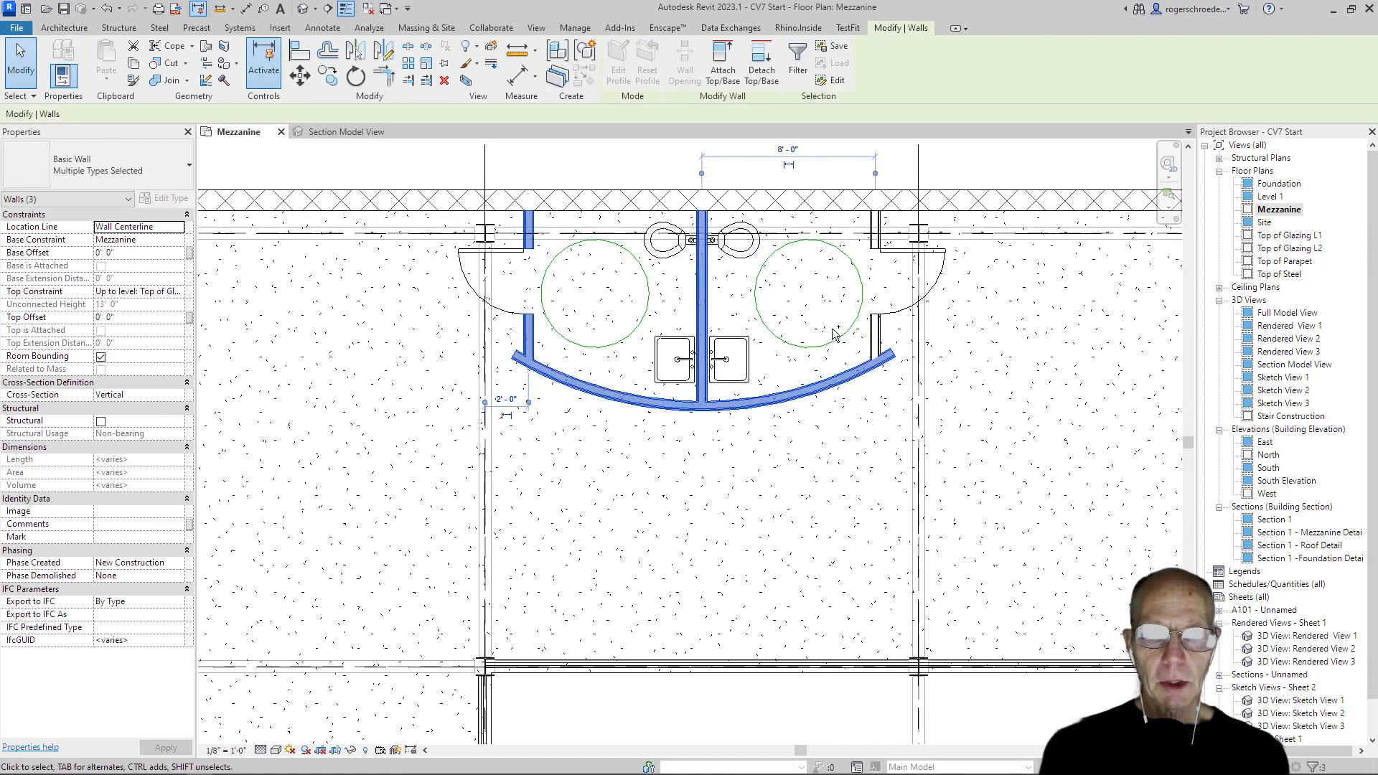
pyautogui.keyDown('ctrl'); pyautogui.click(876, 336); pyautogui.keyUp('ctrl')
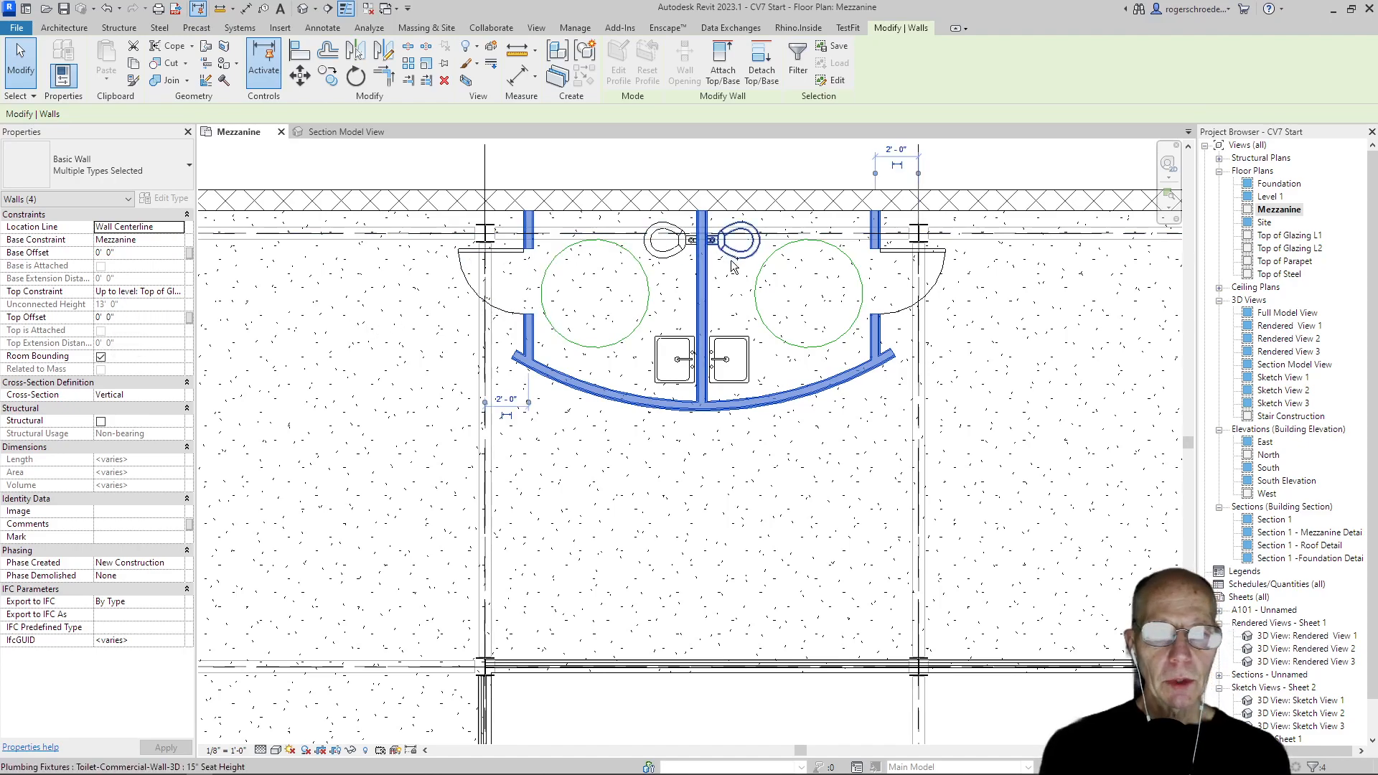
# Set the top constraint of the centre partition between the two restrooms to Unconnected
pyautogui.click(649, 291)
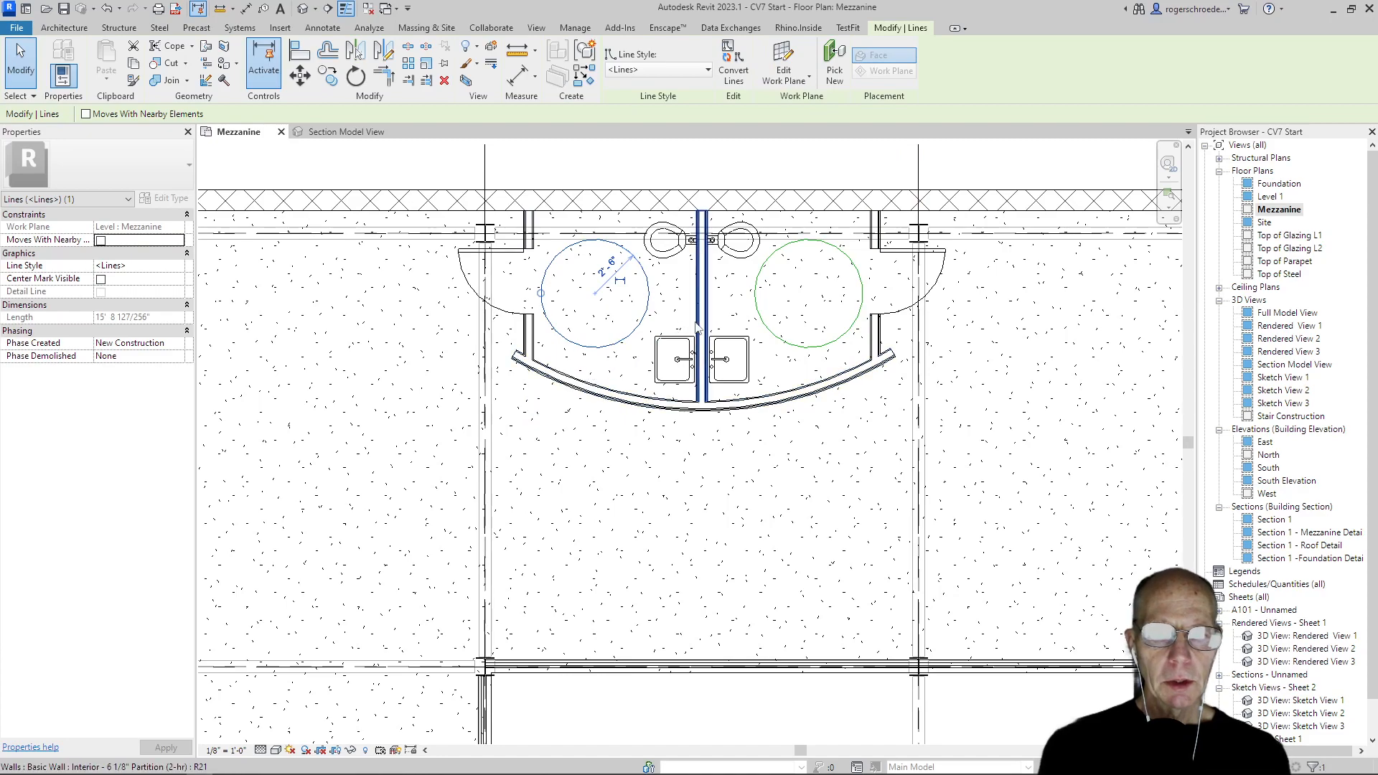
pyautogui.click(701, 300)
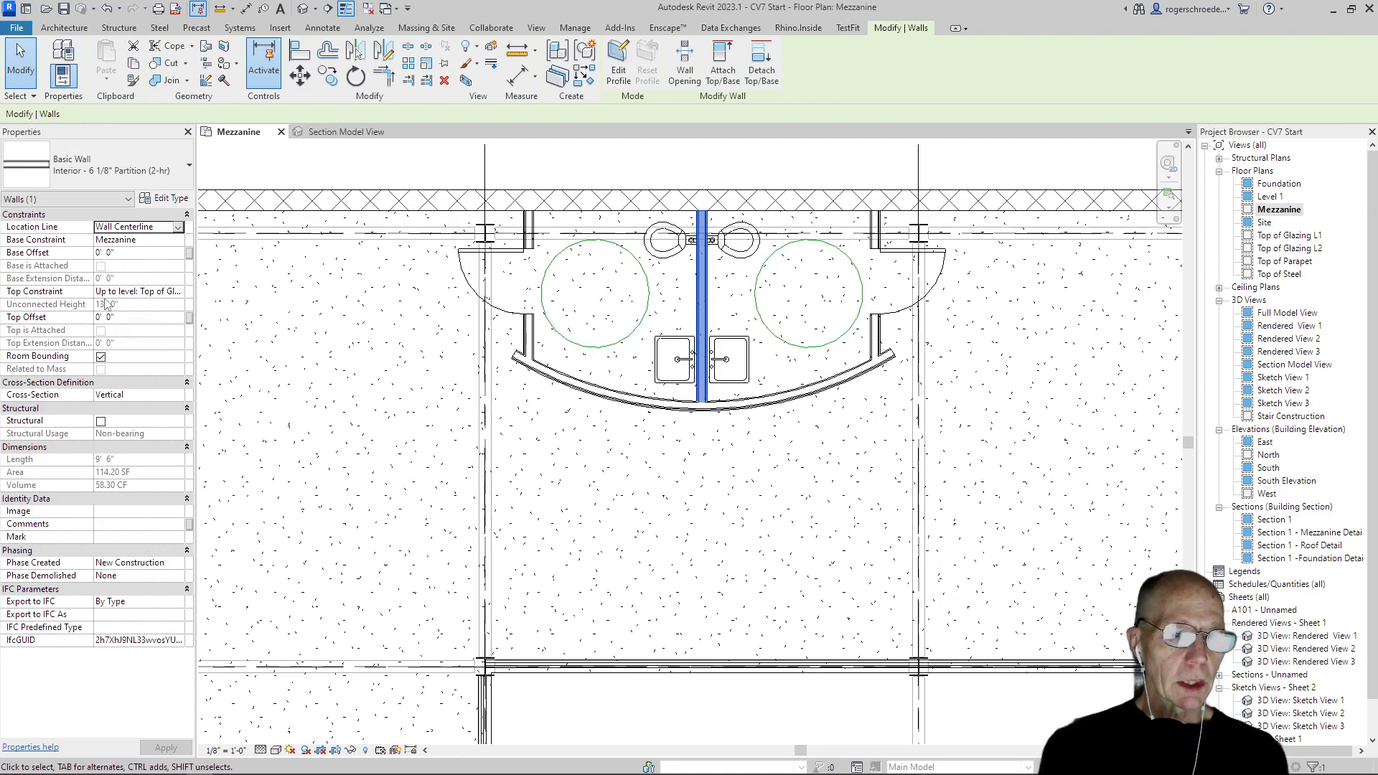
pyautogui.click(180, 293)
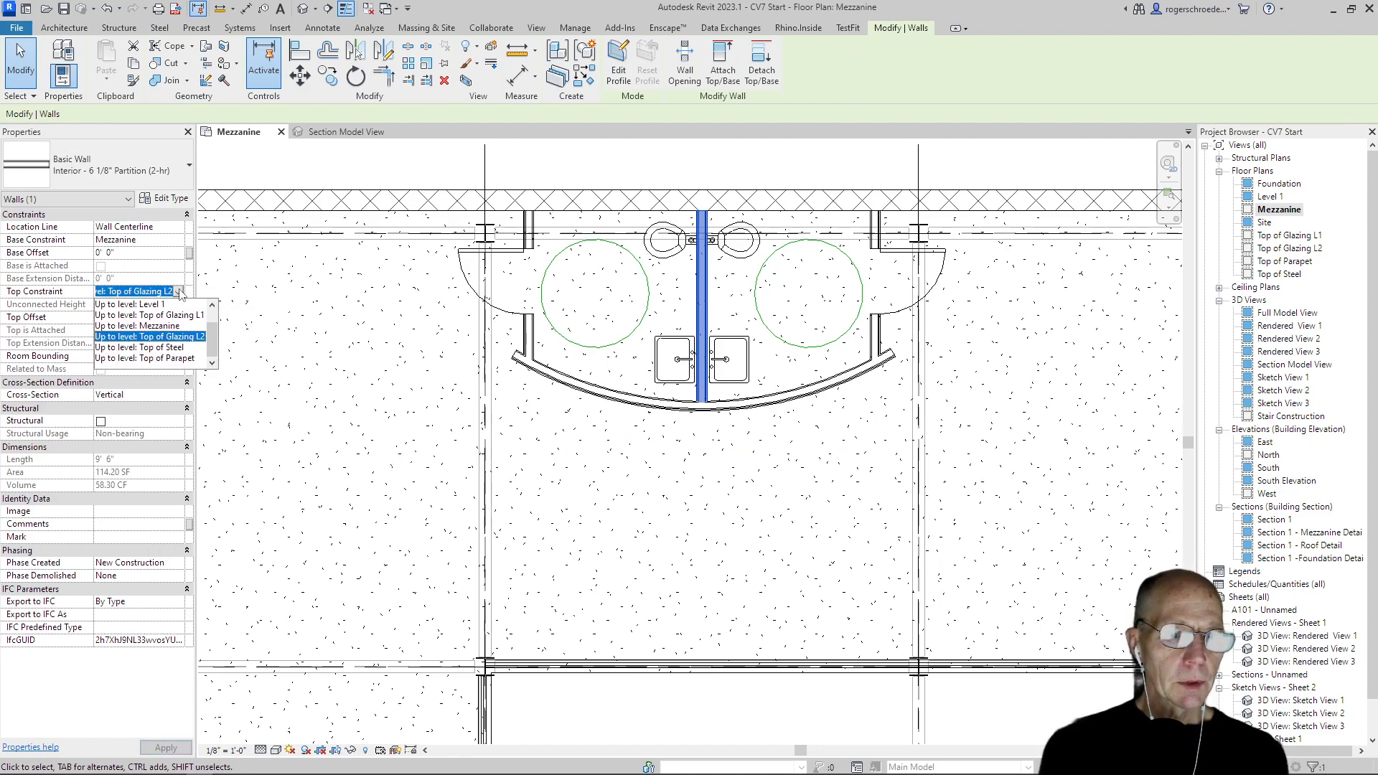
pyautogui.moveTo(214, 337); pyautogui.dragTo(206, 319)
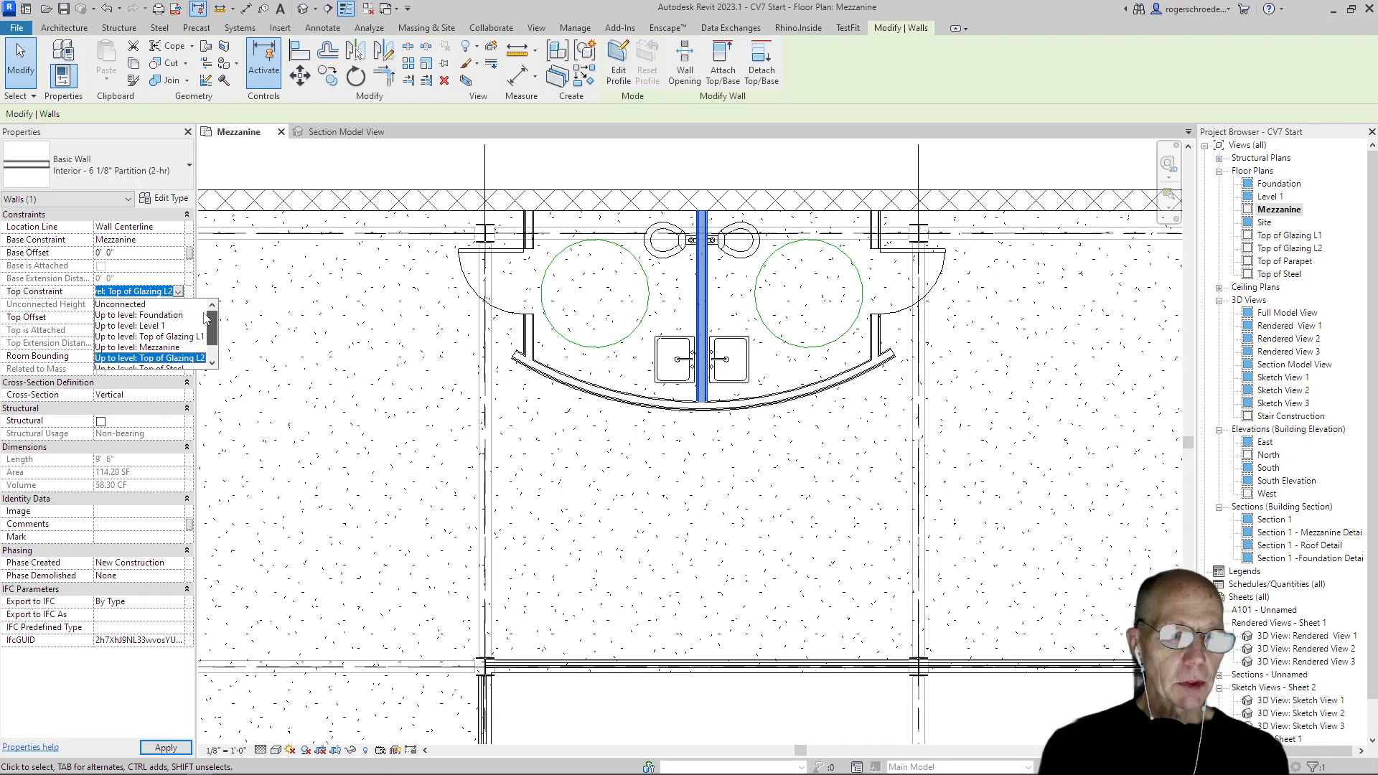
pyautogui.click(120, 304)
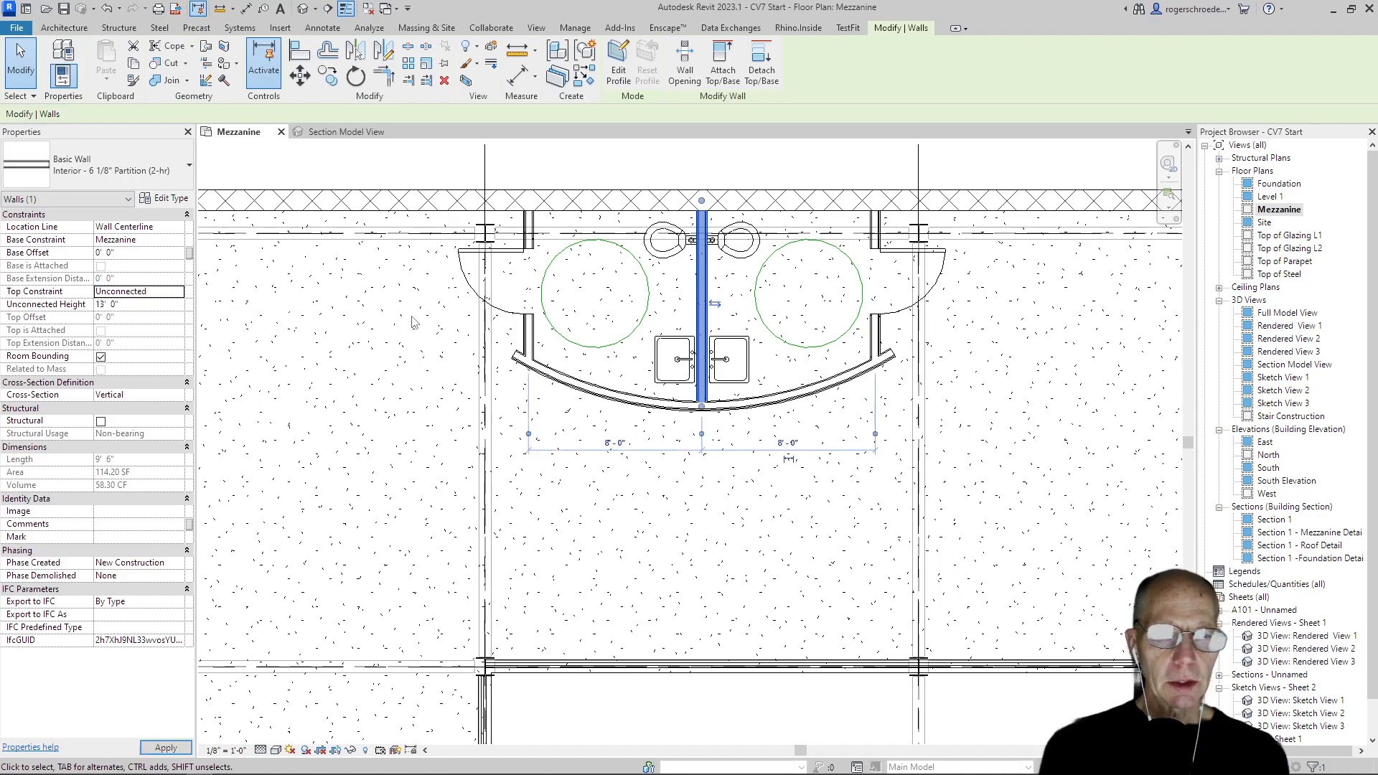
# Set the three restroom partitions and the curved front wall to an Unconnected top constraint with an unconnected height of 10' 0"
pyautogui.click(531, 336)
pyautogui.keyDown('ctrl'); pyautogui.click(553, 372); pyautogui.keyUp('ctrl')
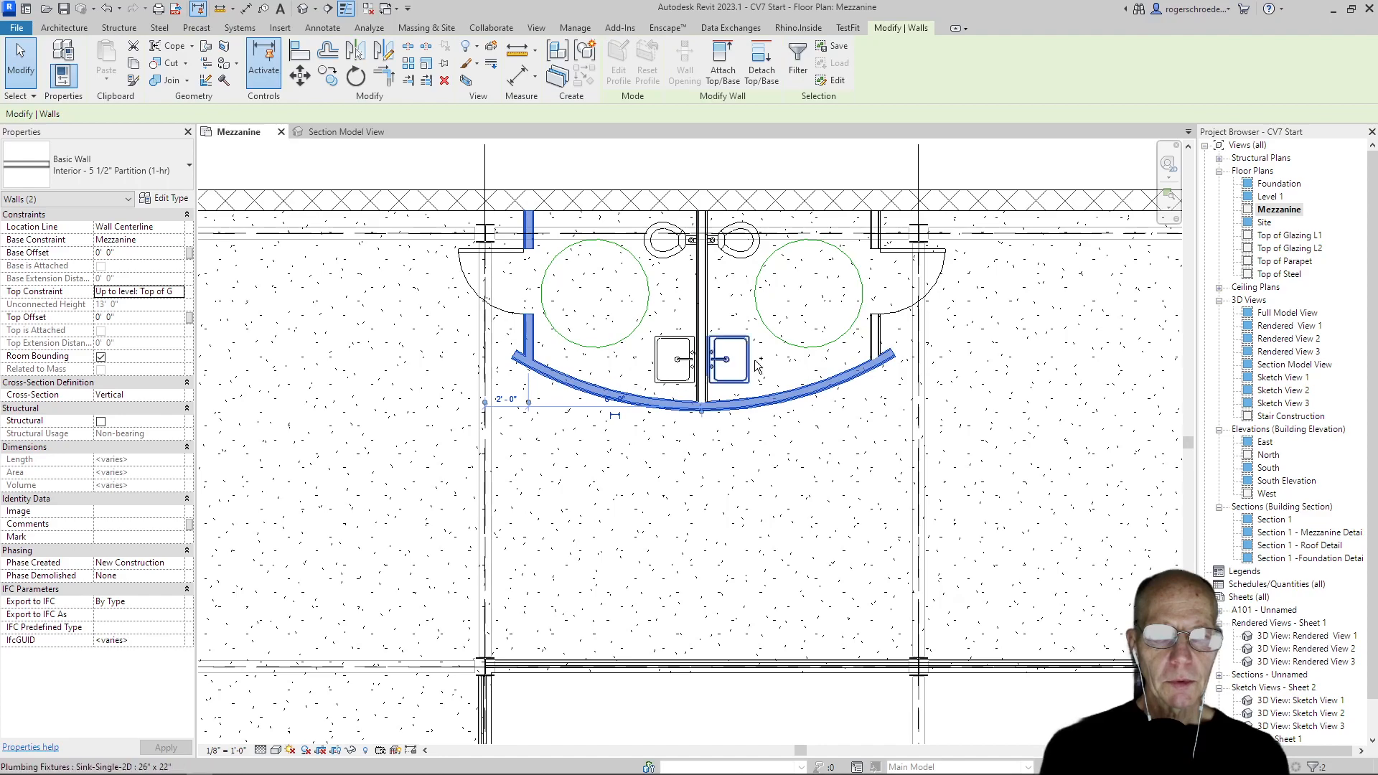
pyautogui.keyDown('ctrl'); pyautogui.click(879, 329); pyautogui.keyUp('ctrl')
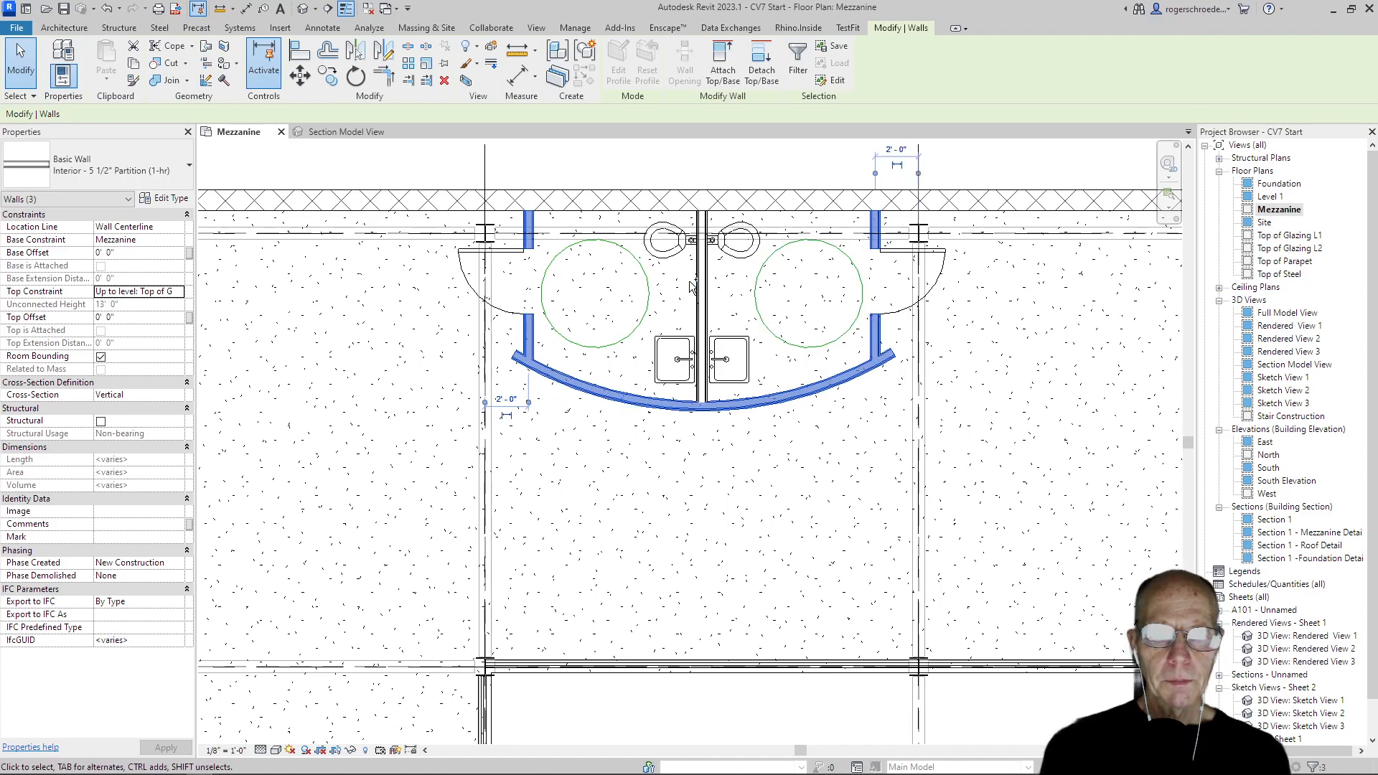
pyautogui.keyDown('ctrl'); pyautogui.click(700, 287); pyautogui.keyUp('ctrl')
pyautogui.click(178, 294)
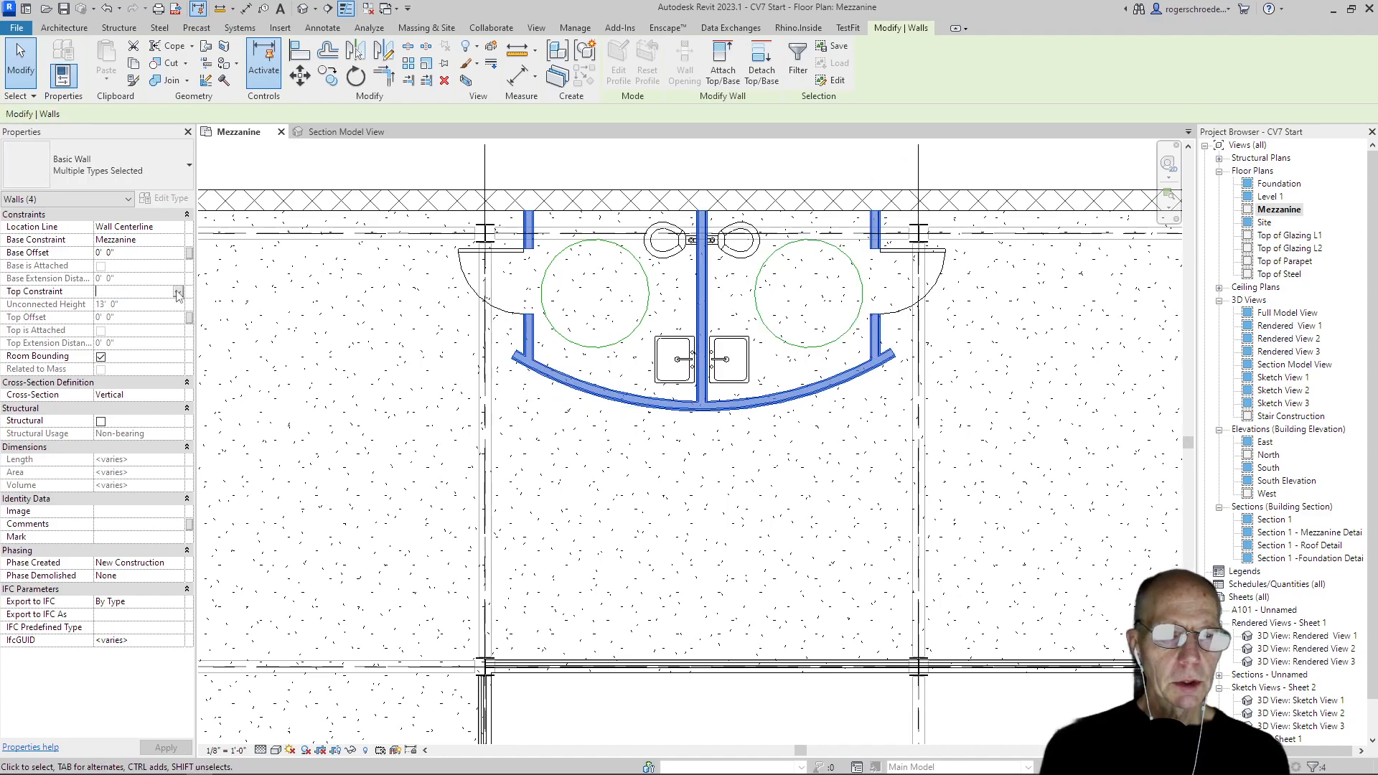
pyautogui.click(178, 292)
pyautogui.click(166, 304)
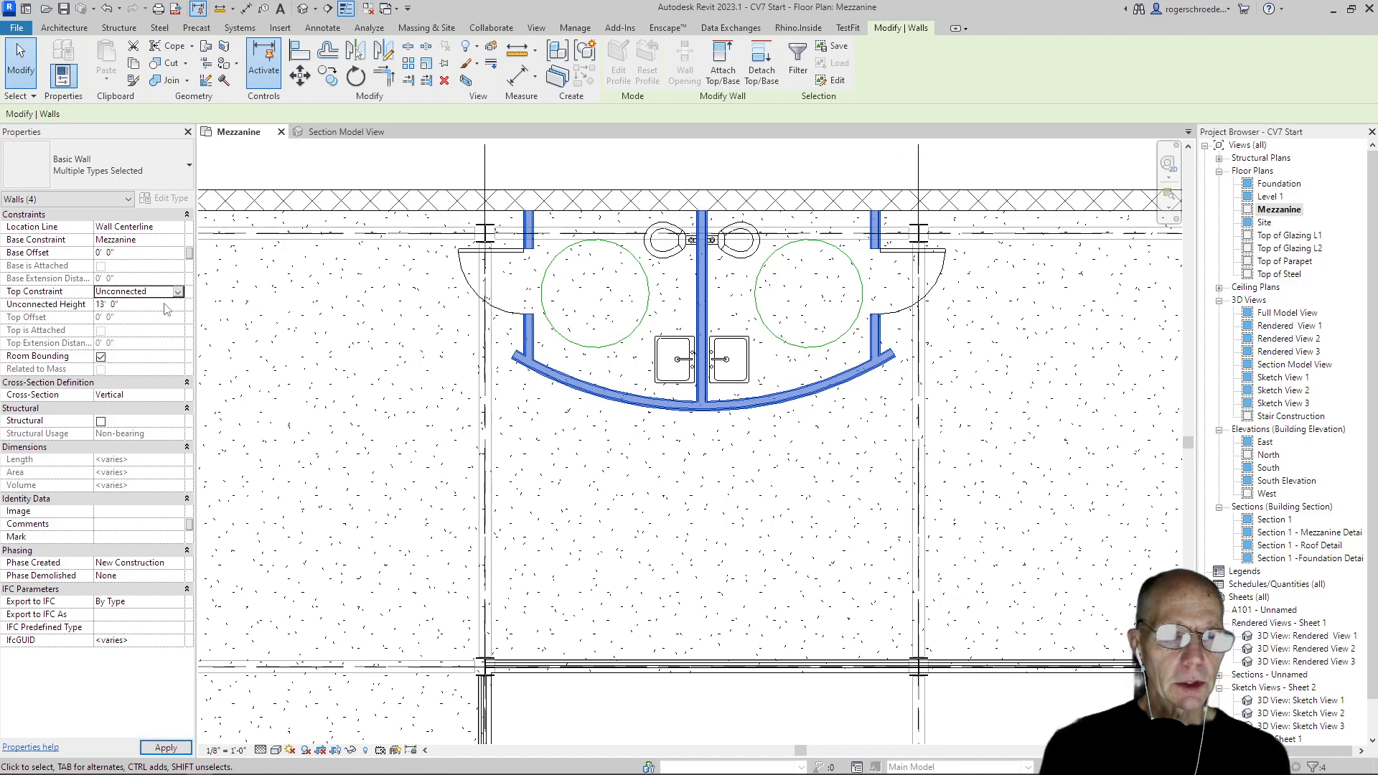
pyautogui.click(108, 306)
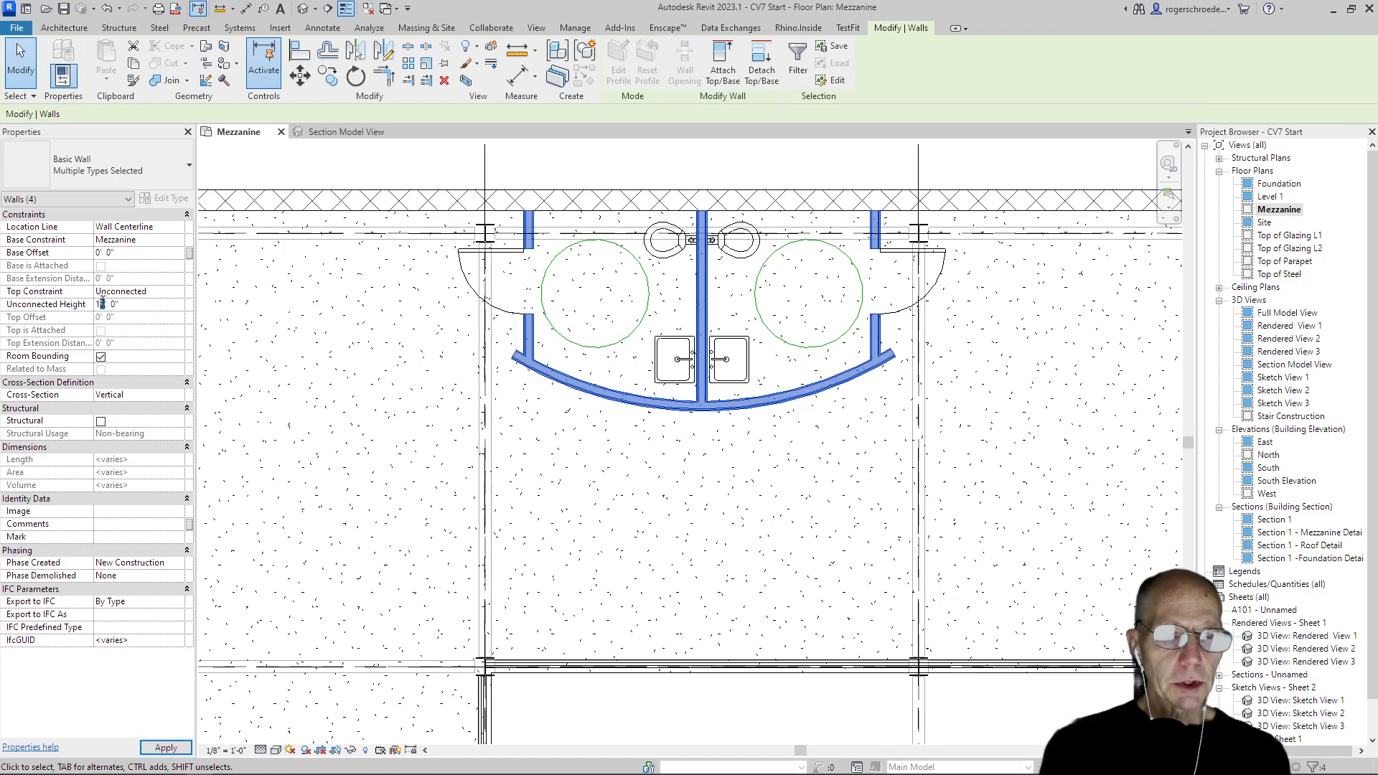
pyautogui.click(292, 323)
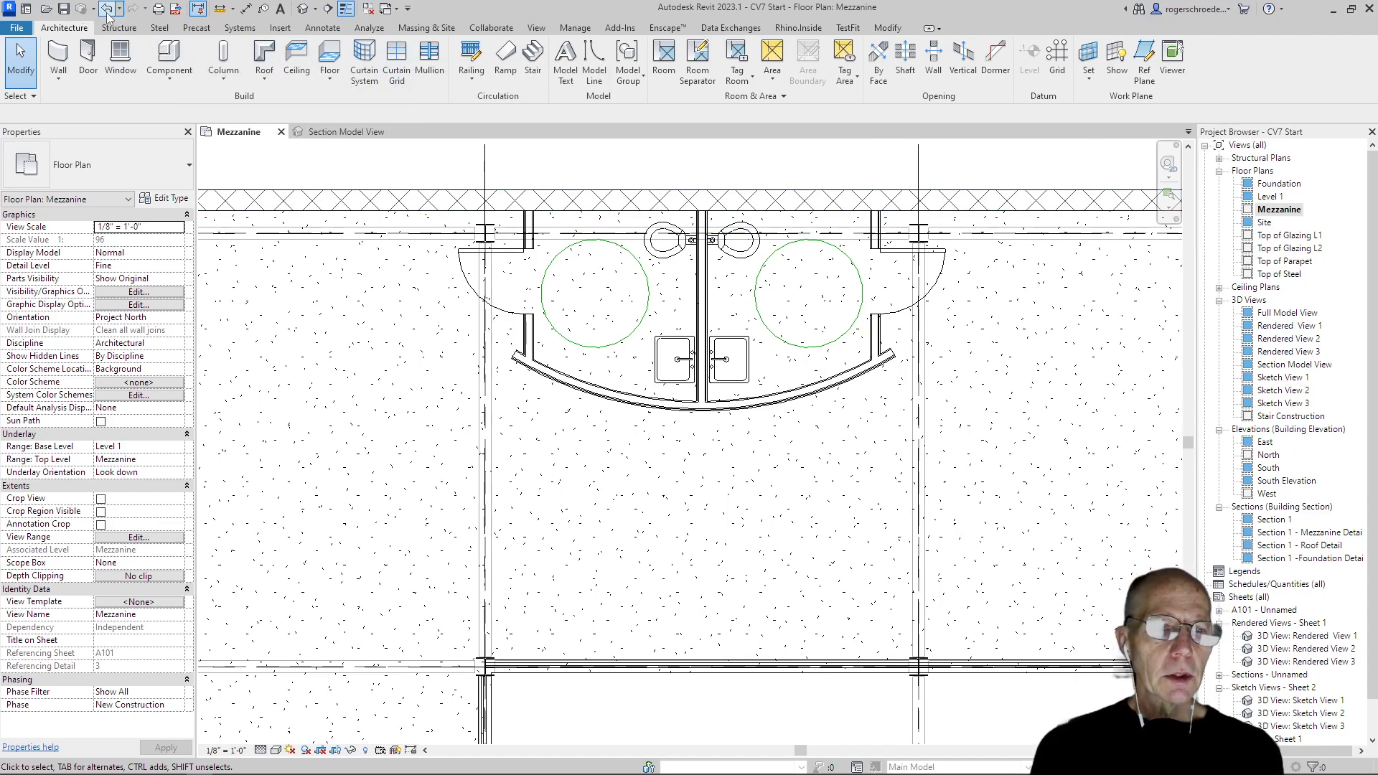
# Create a perspective camera view from the mezzanine floor beyond grid 7 towards the restrooms, and extend its lower crop edge past the wall base
pyautogui.click(538, 28)
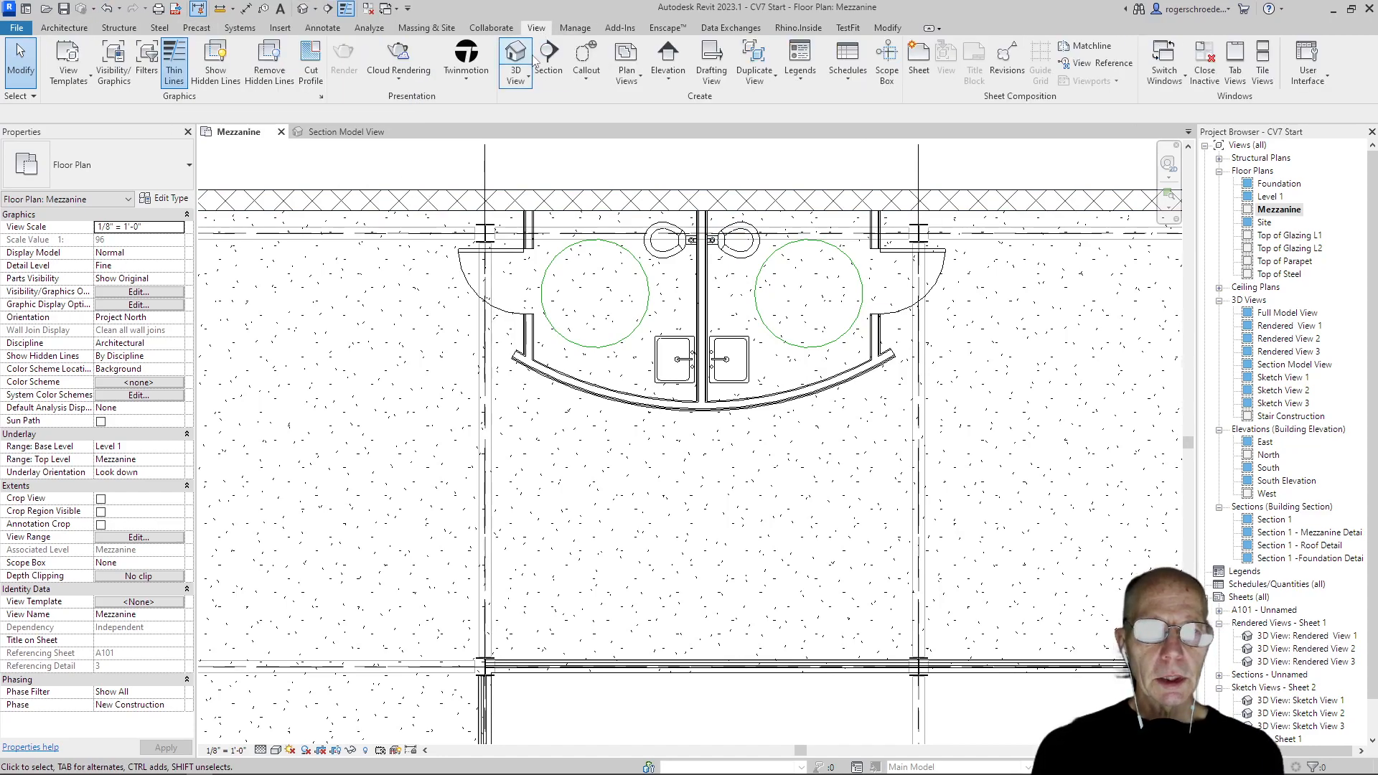
pyautogui.click(517, 79)
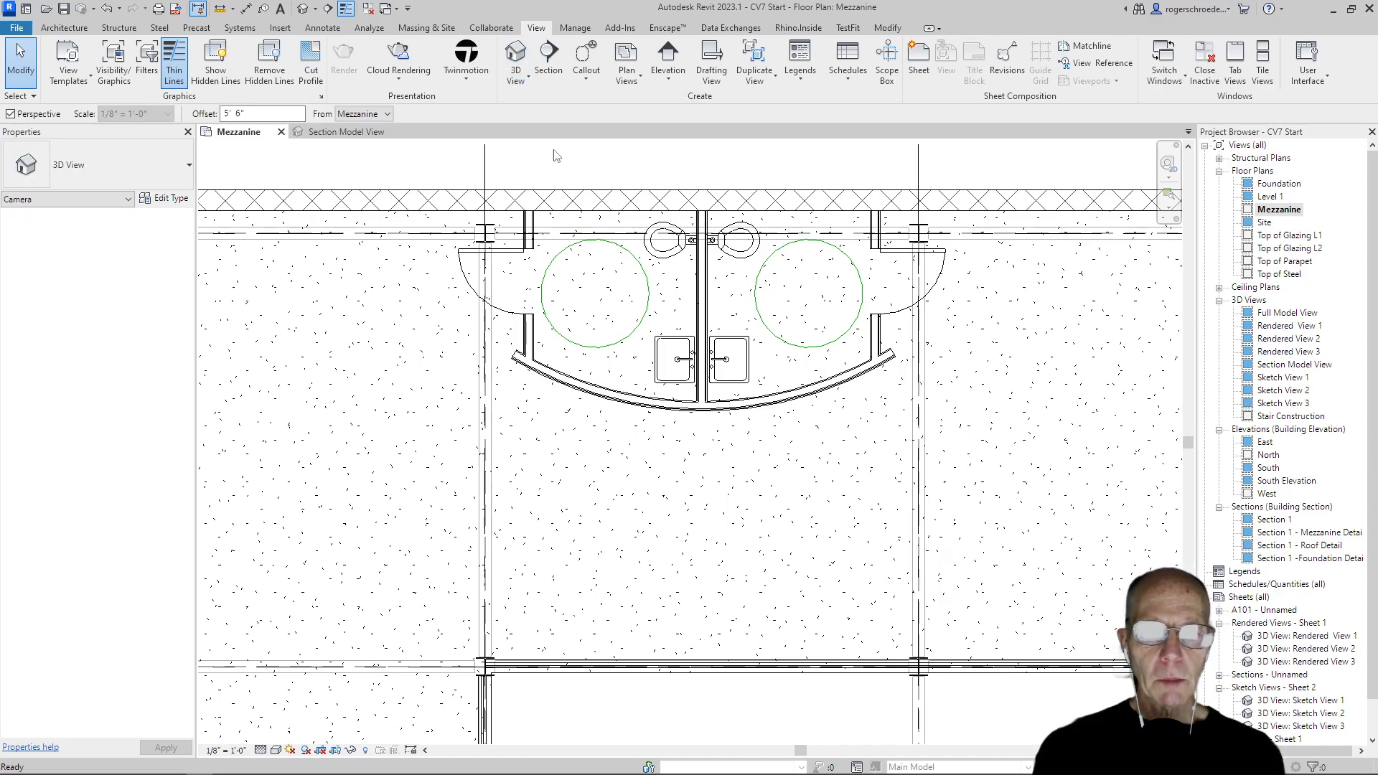
pyautogui.click(1082, 596)
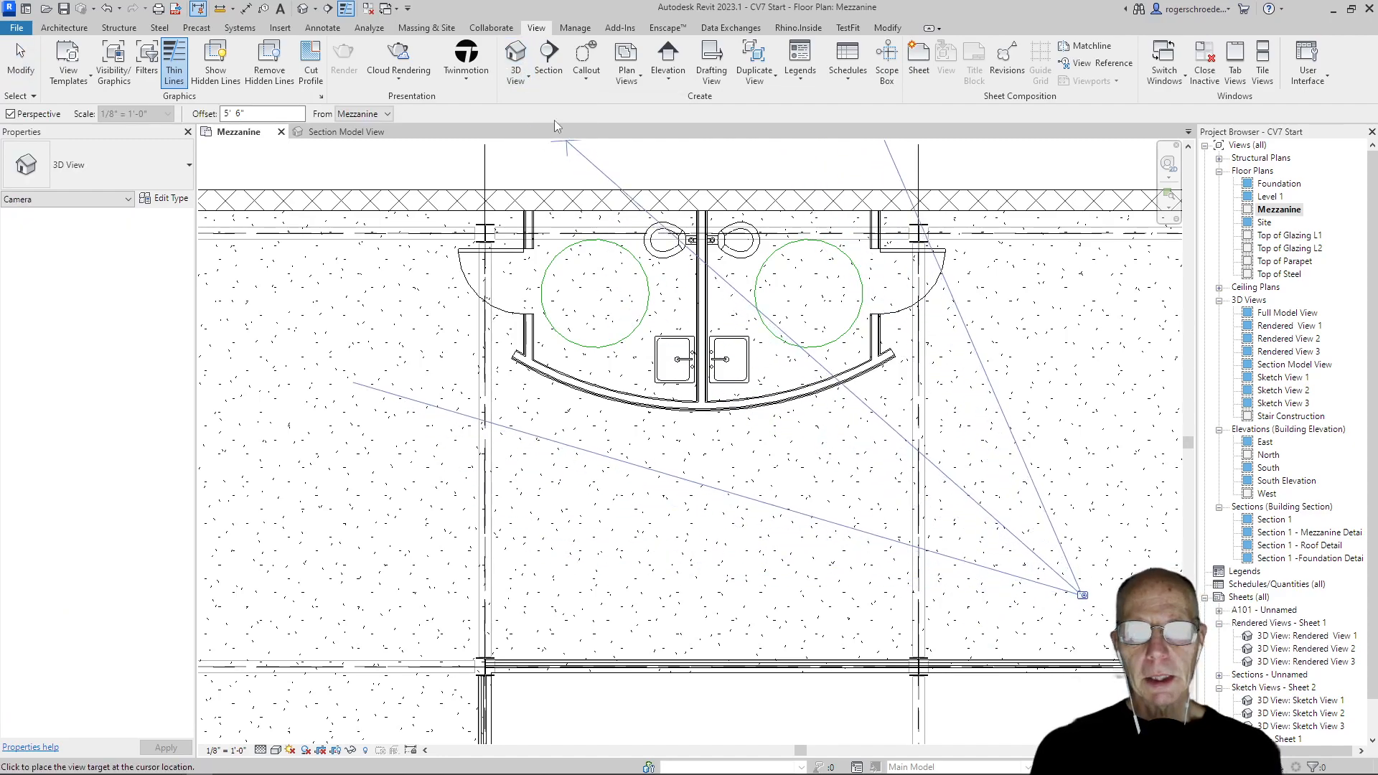
pyautogui.moveTo(538, 157); pyautogui.dragTo(639, 362, button='middle')
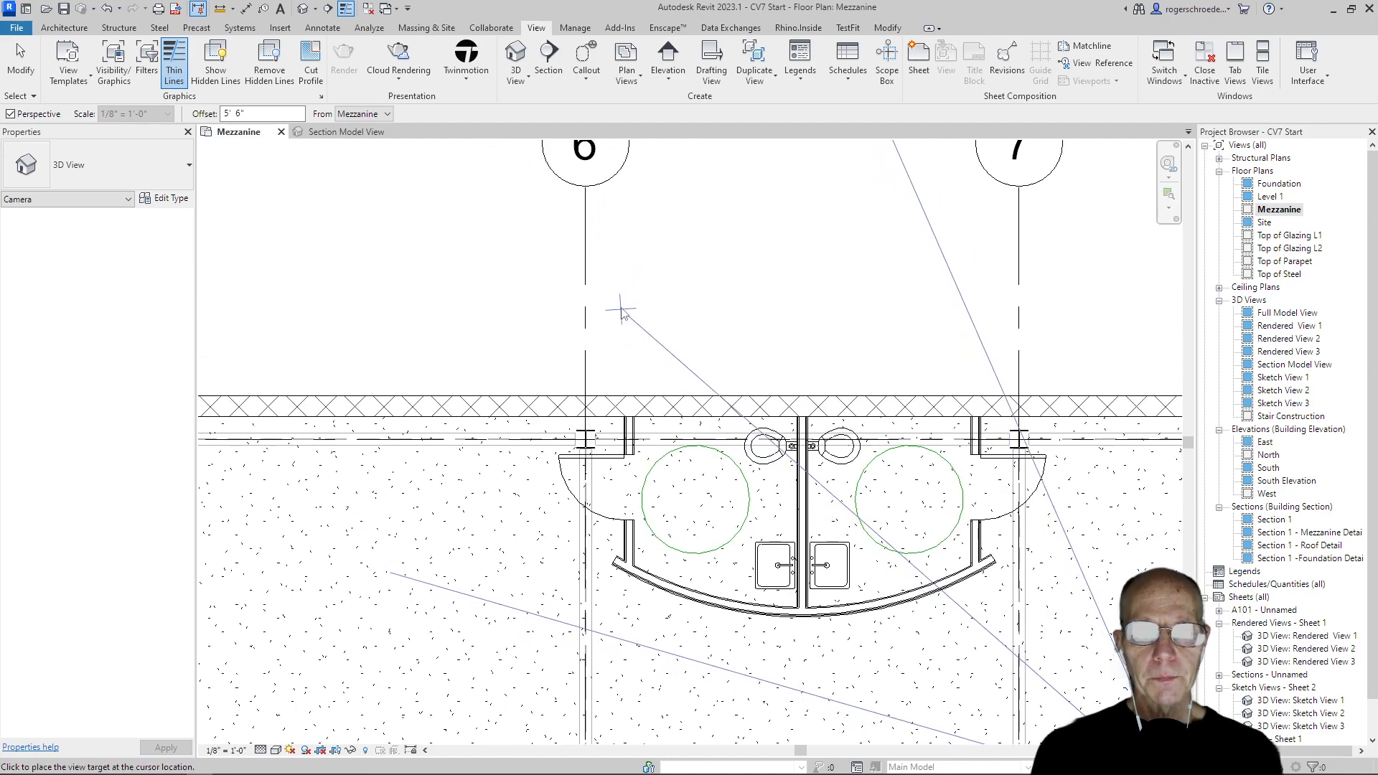
pyautogui.click(611, 289)
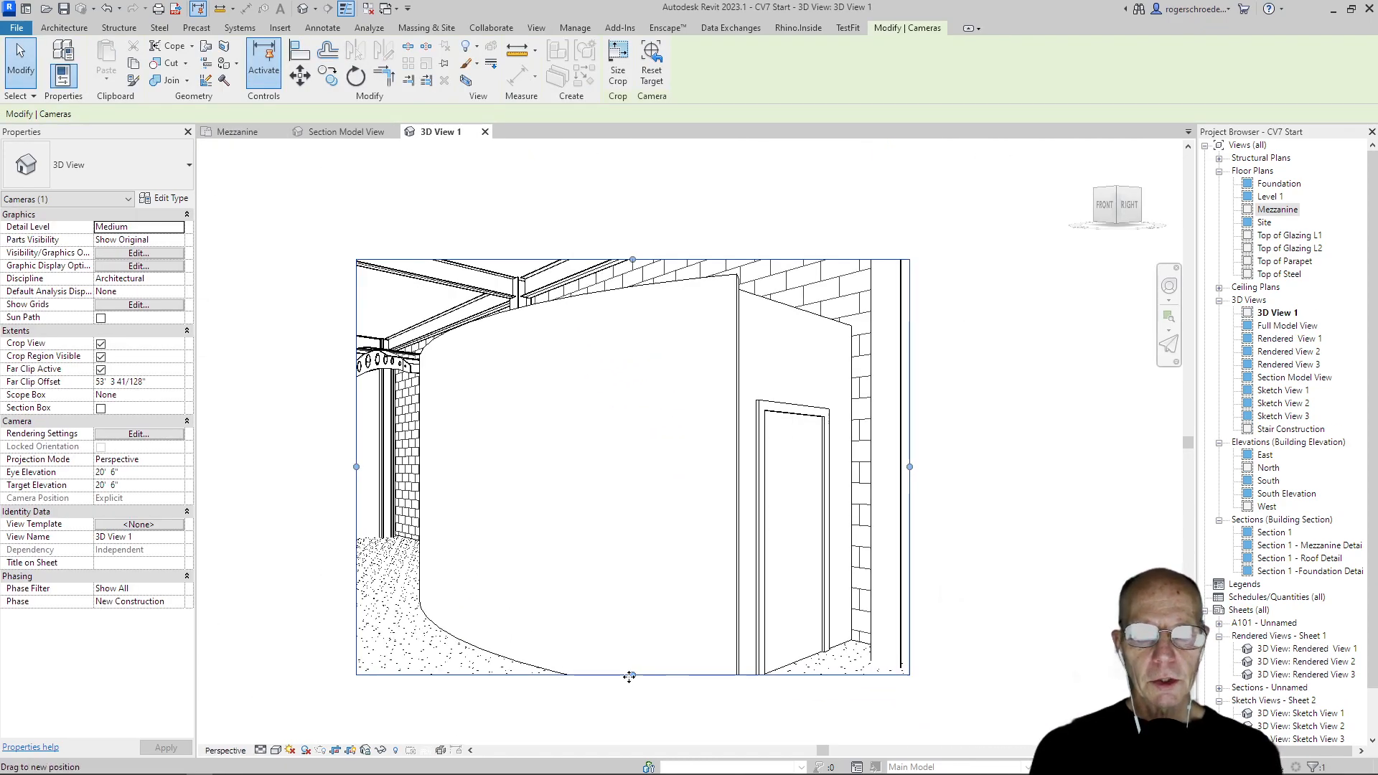
pyautogui.moveTo(632, 676); pyautogui.dragTo(646, 729)
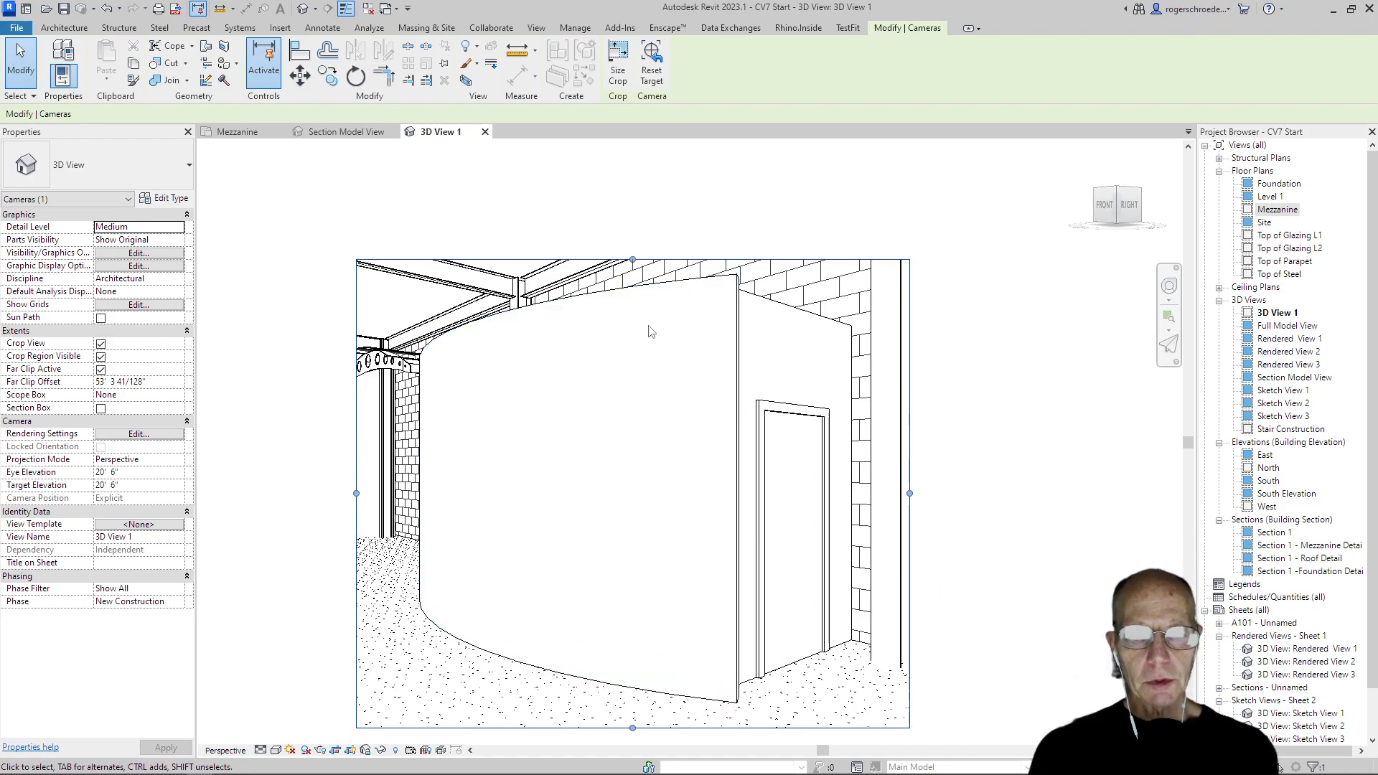
# Open the Section Model View 3D view and duplicate it as an independent view without detailing
pyautogui.click(1274, 379)
pyautogui.doubleClick(1273, 378)
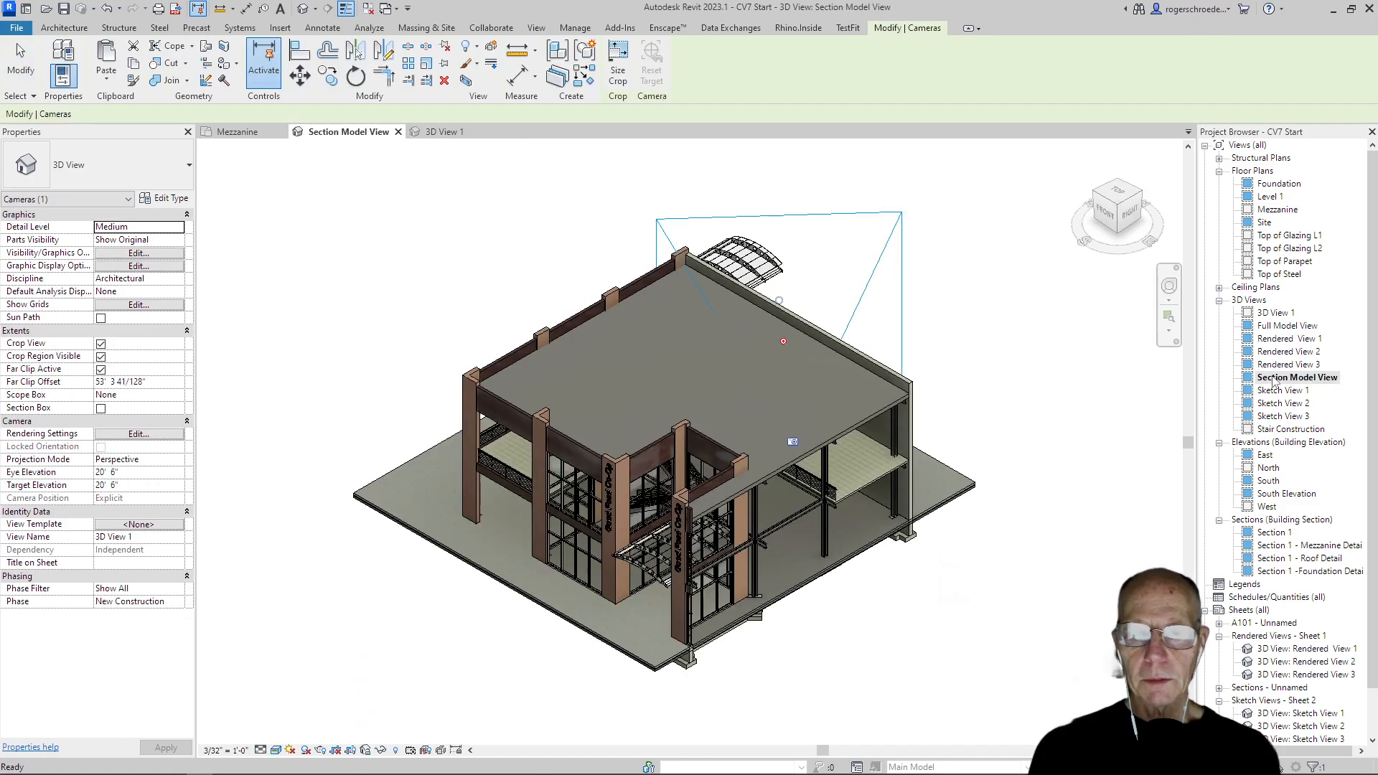
pyautogui.click(344, 287)
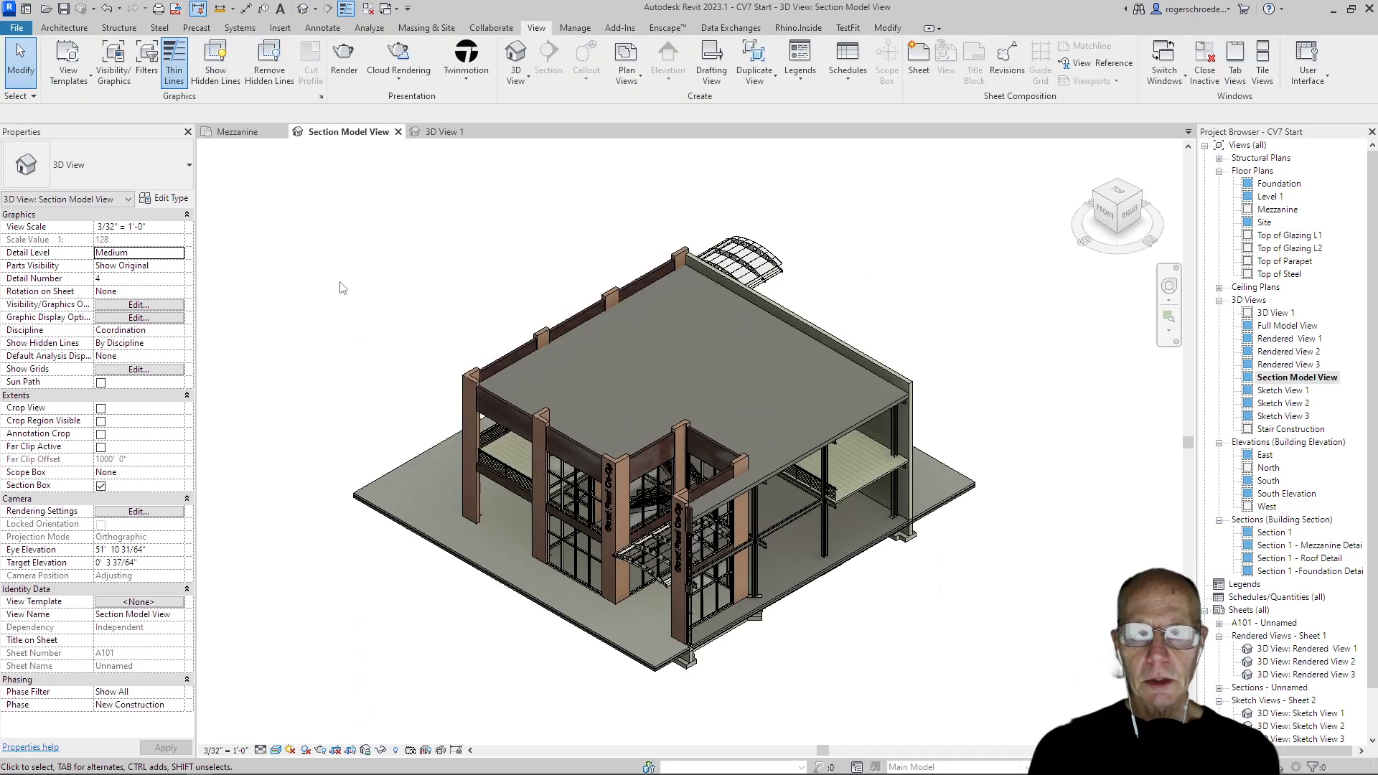
pyautogui.rightClick(1272, 378)
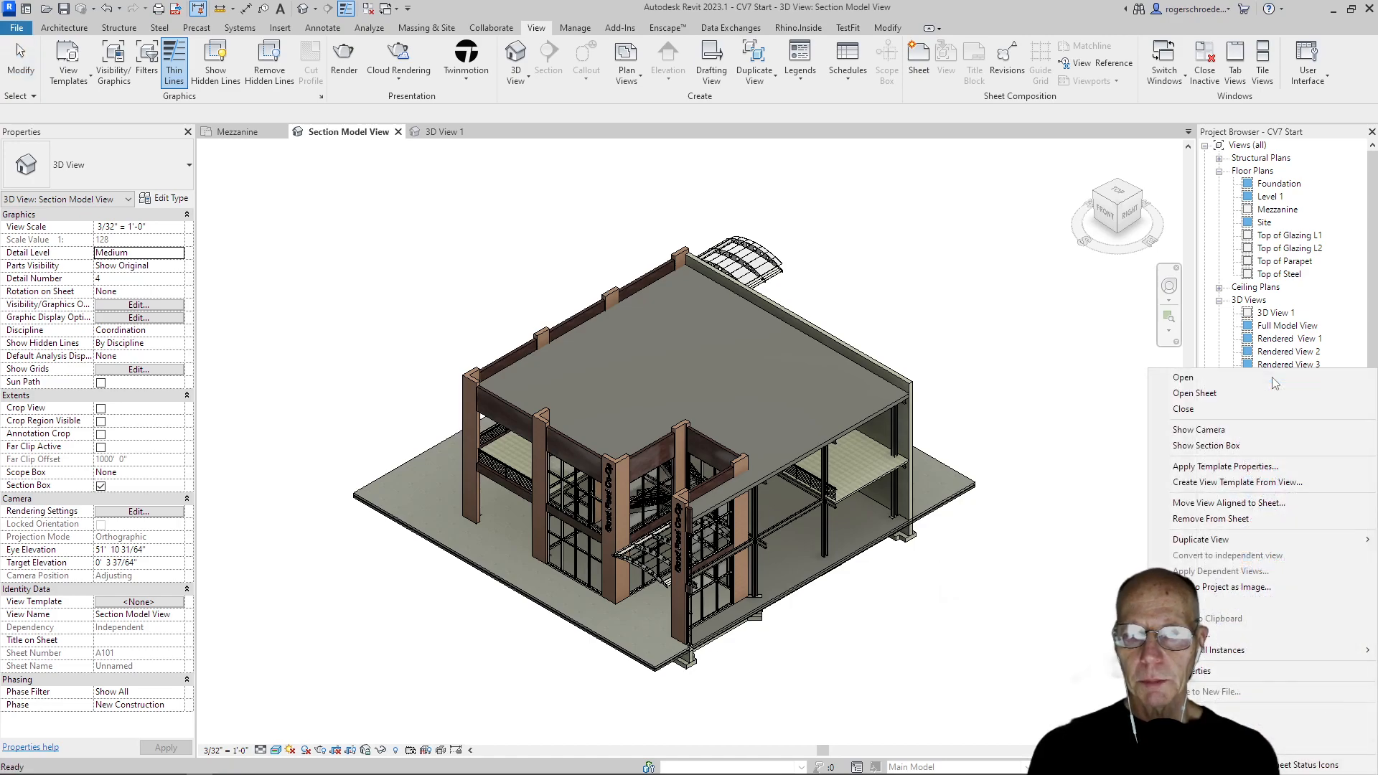
pyautogui.moveTo(1244, 545)
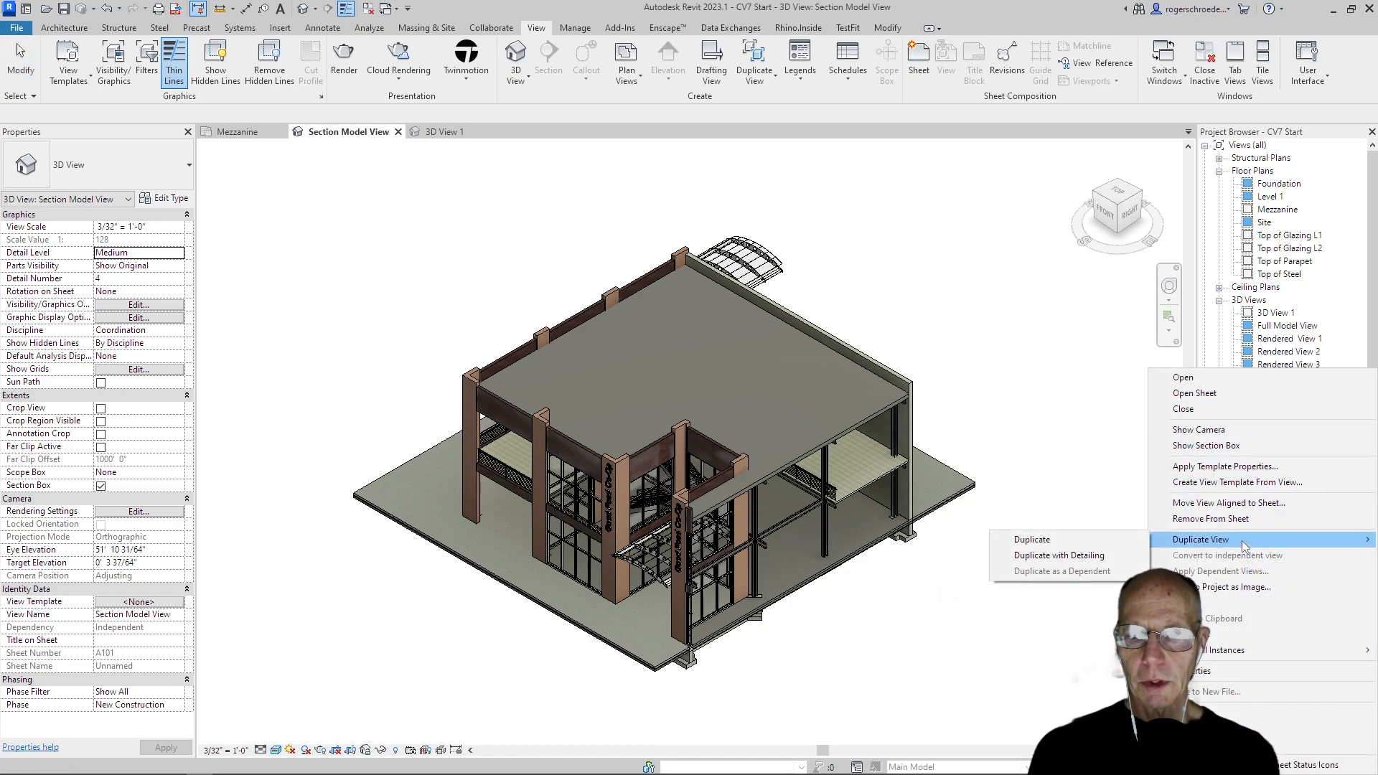
pyautogui.click(1109, 538)
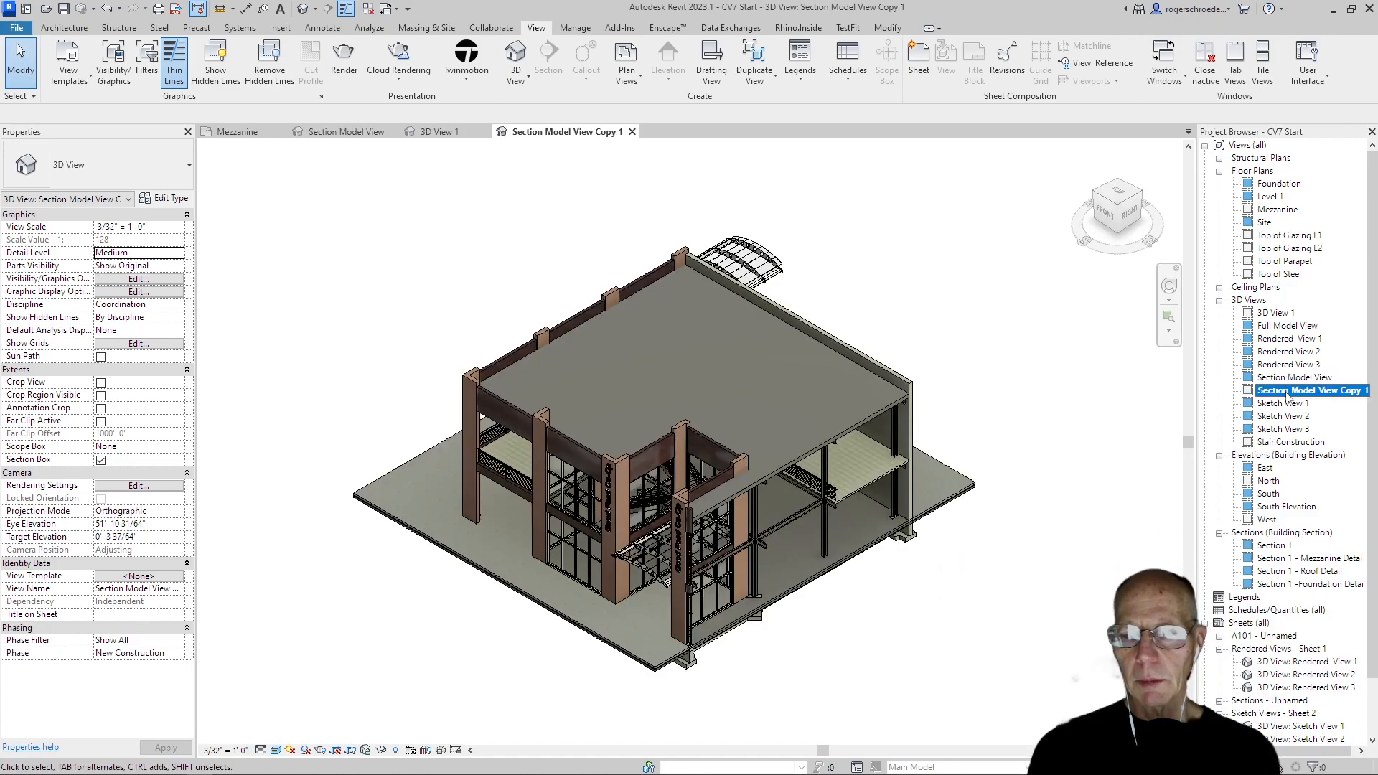
# Rename the duplicated Section Model View as Examine
pyautogui.rightClick(1286, 391)
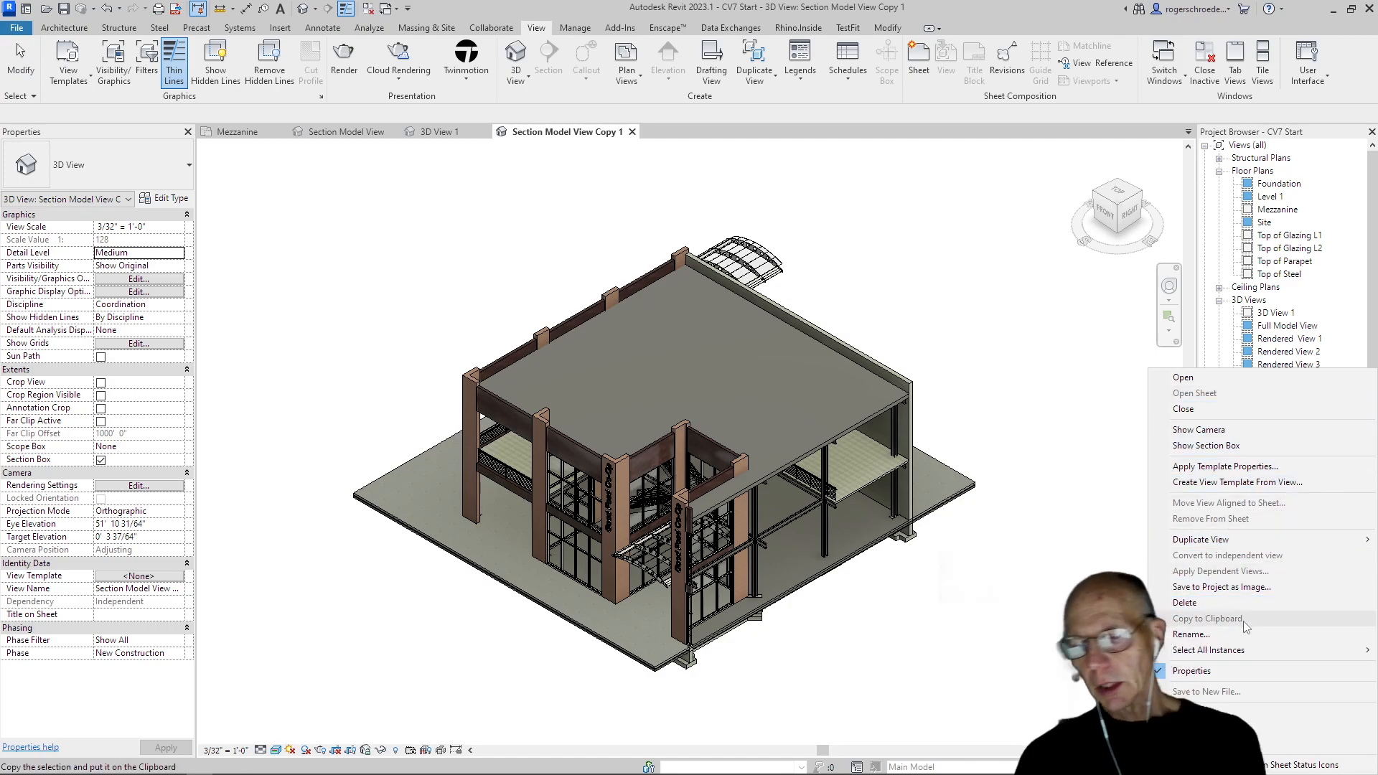
pyautogui.click(1220, 635)
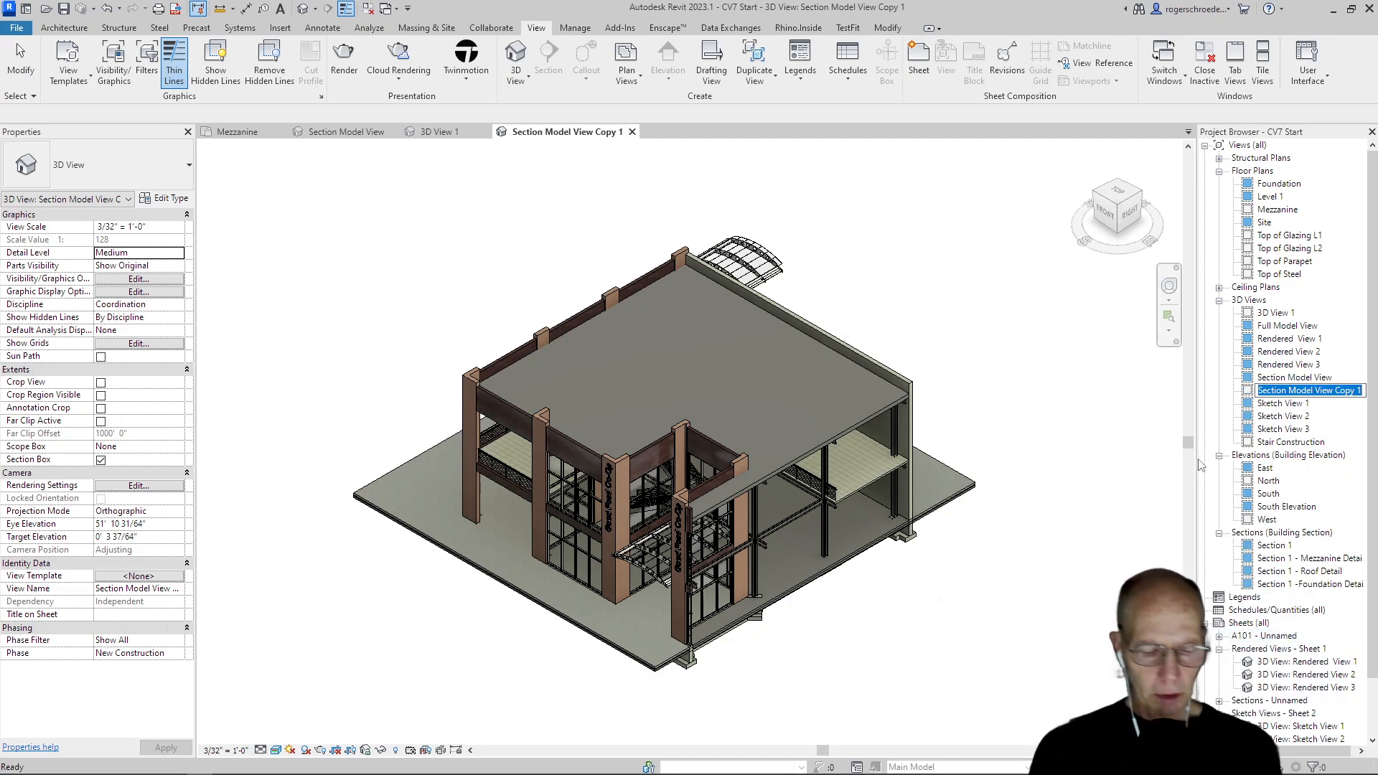
pyautogui.write('Ea')
pyautogui.write('xamin')
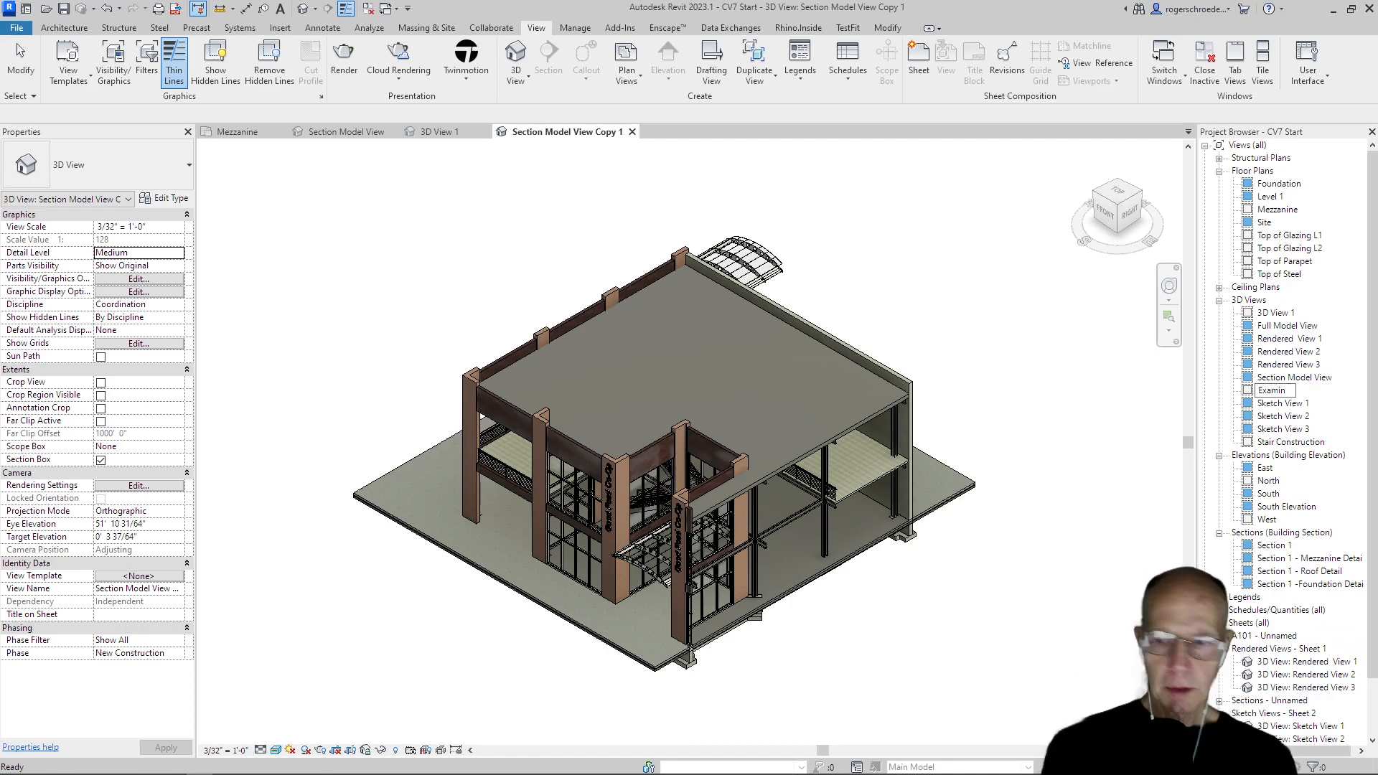
pyautogui.write('e')
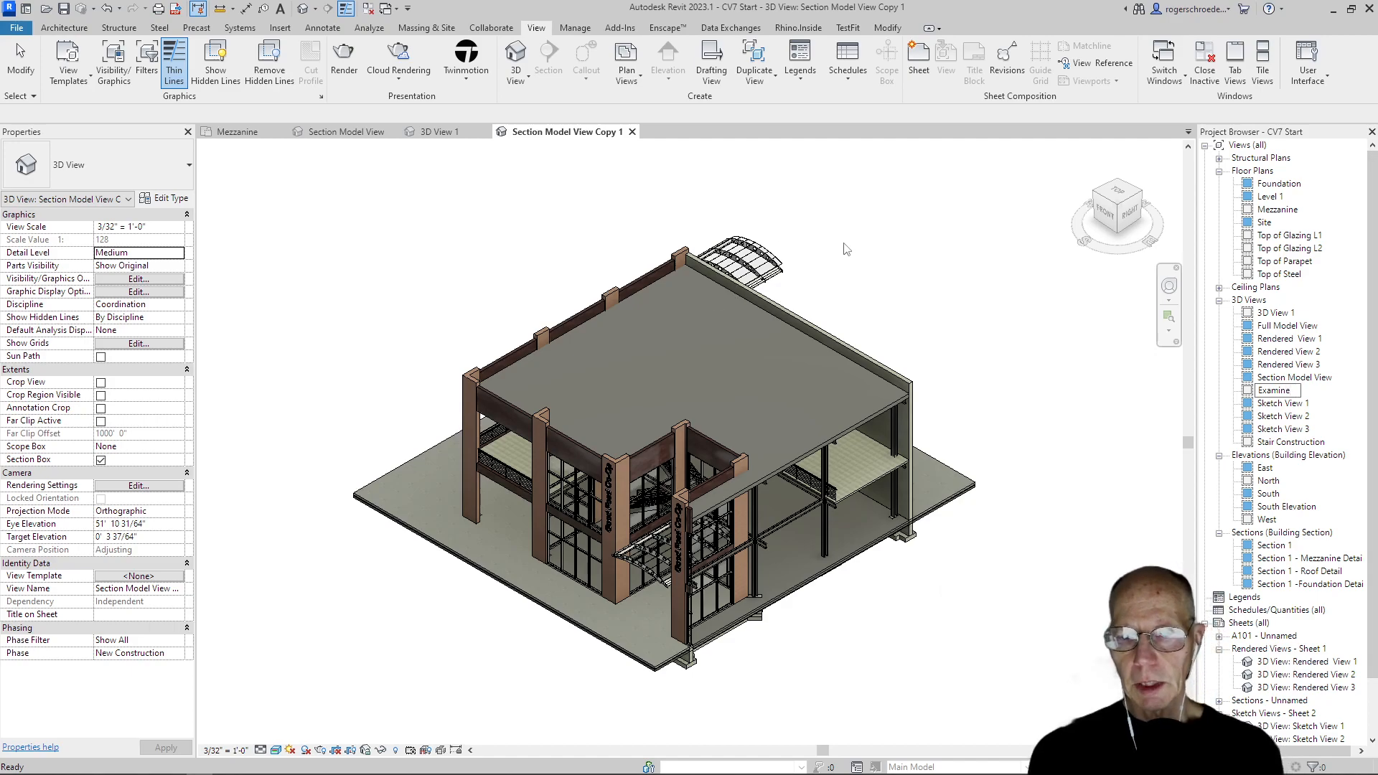
pyautogui.press('Return')
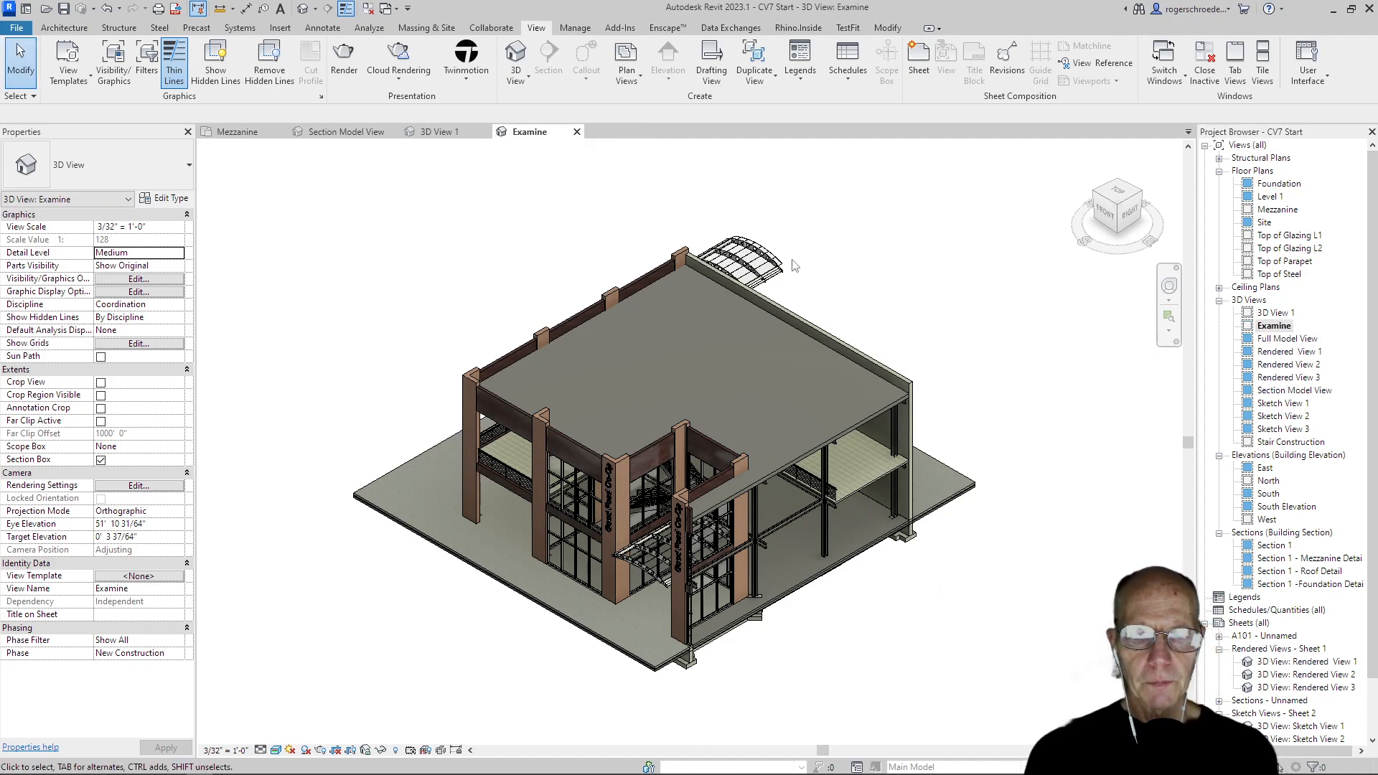
# Delete the awning behind the rear wall in the Examine view
pyautogui.click(739, 257)
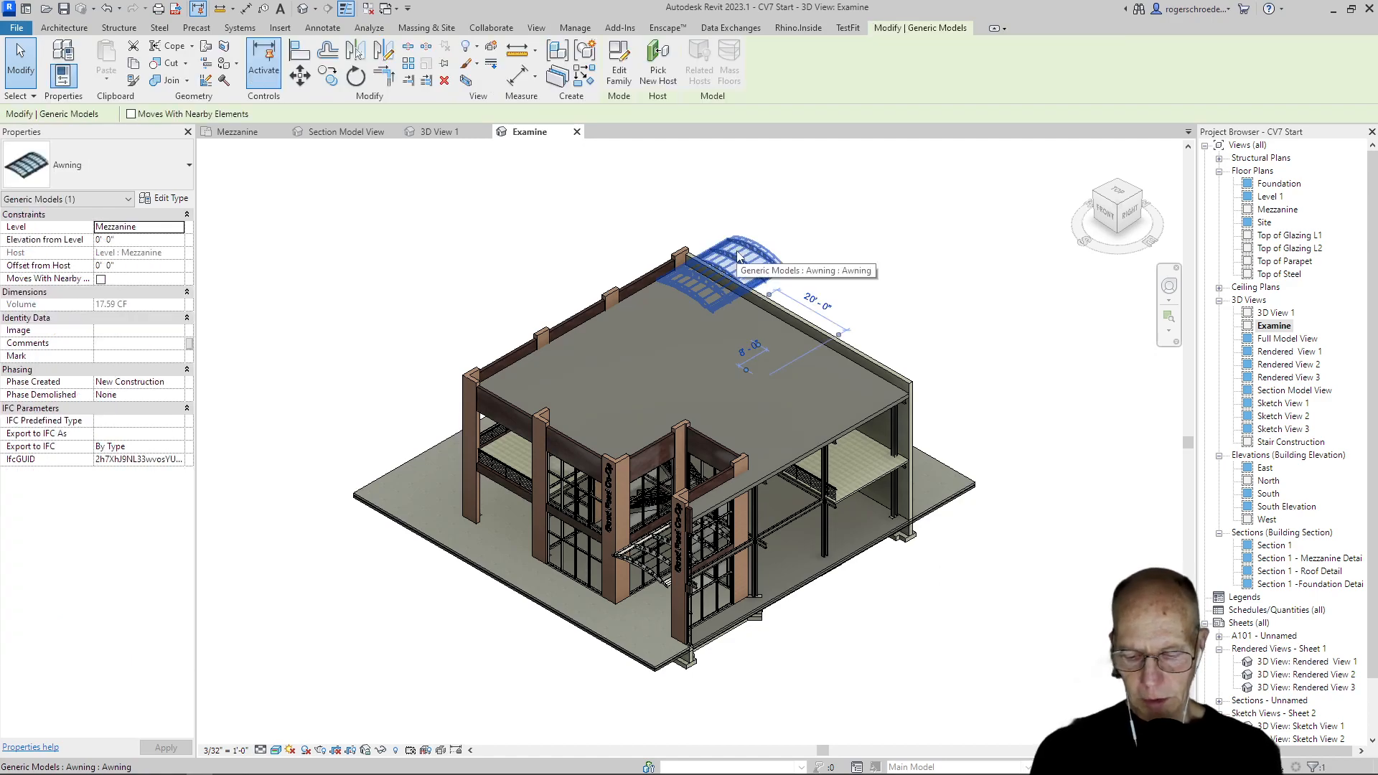
pyautogui.press('Delete')
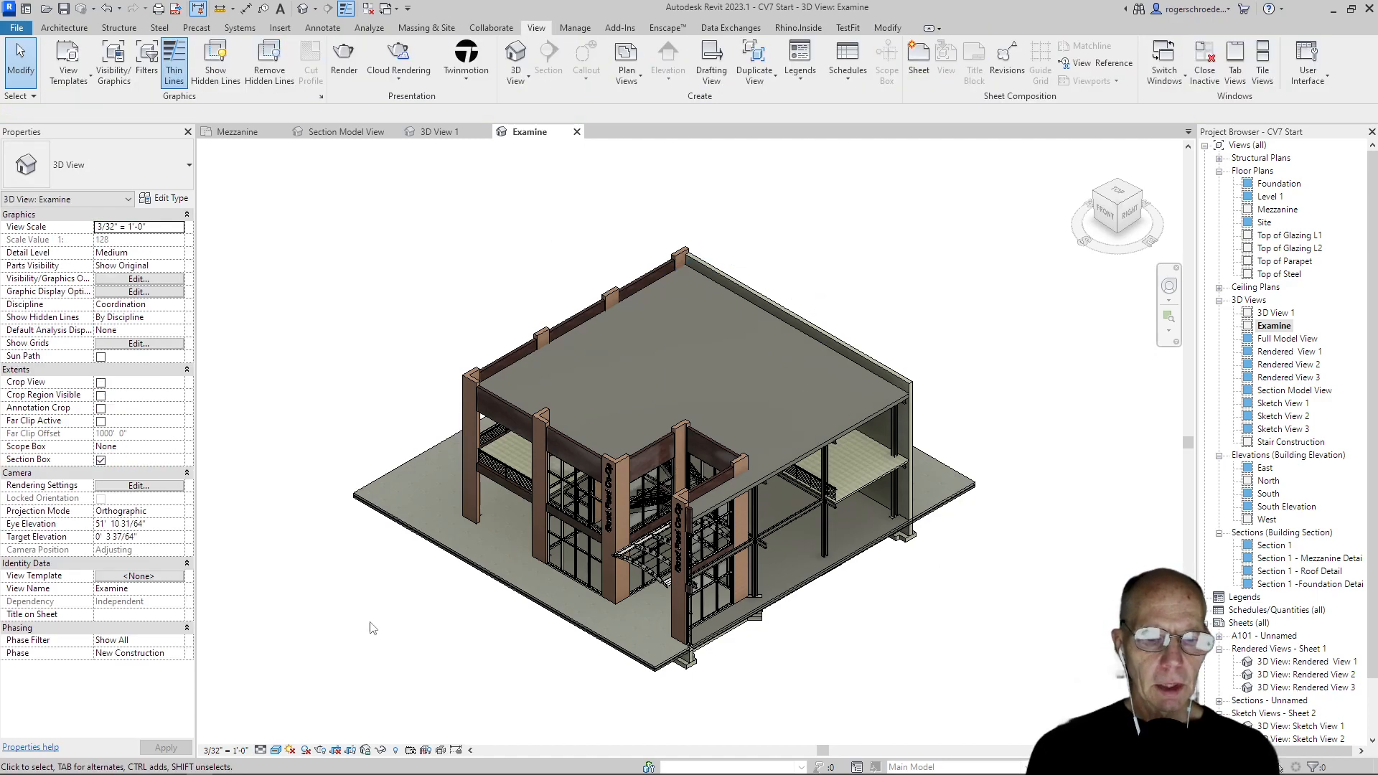
# Reveal the hidden section box in the Examine view and lower its top face below the roof to expose the mezzanine restrooms from above
pyautogui.click(396, 750)
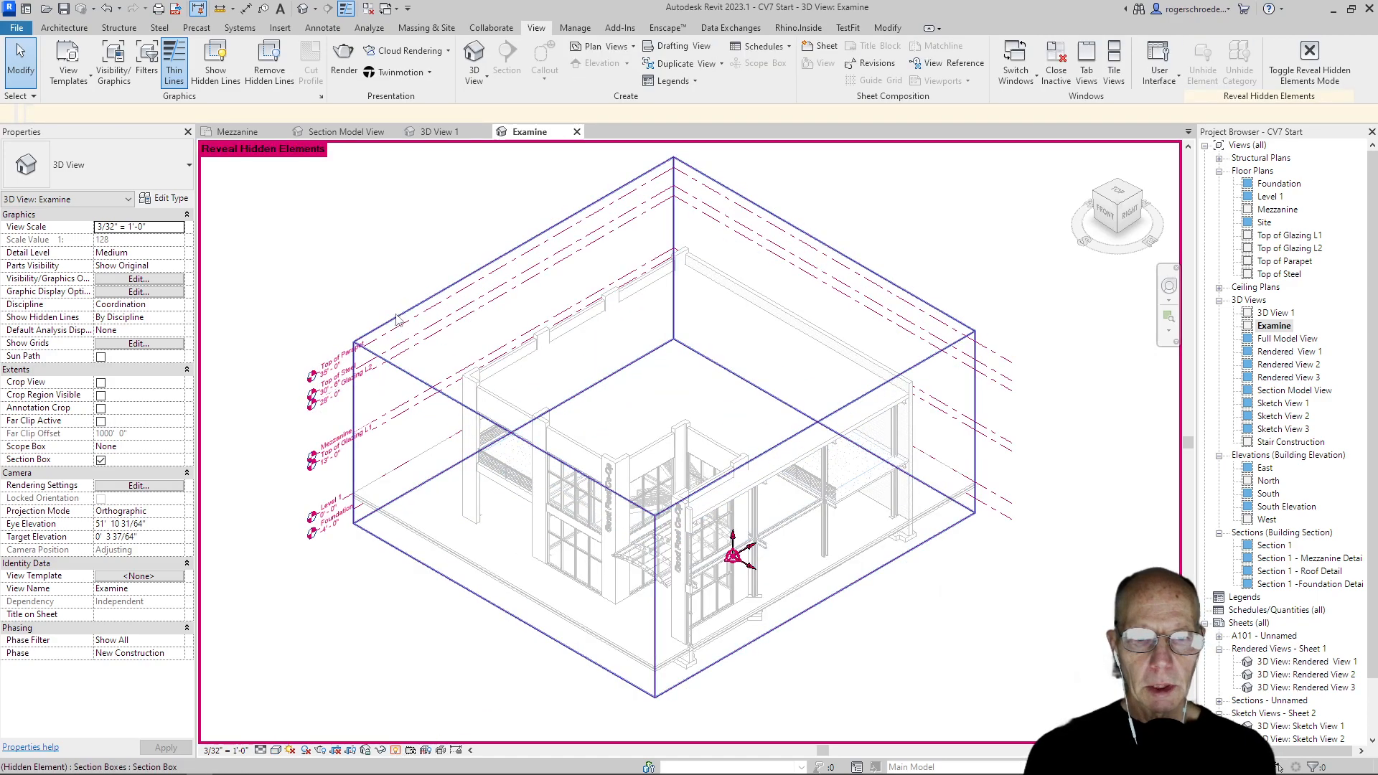
pyautogui.click(667, 349)
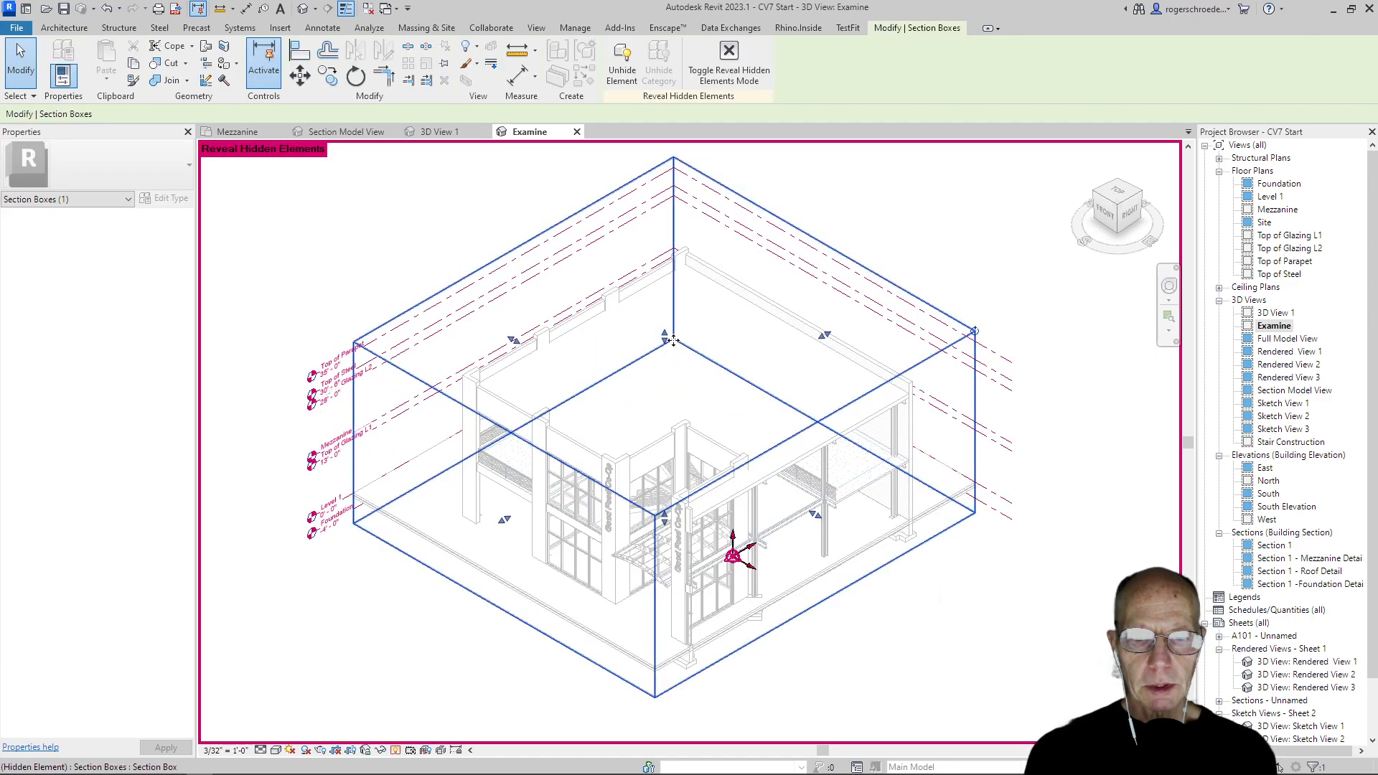
pyautogui.moveTo(667, 348); pyautogui.dragTo(676, 397)
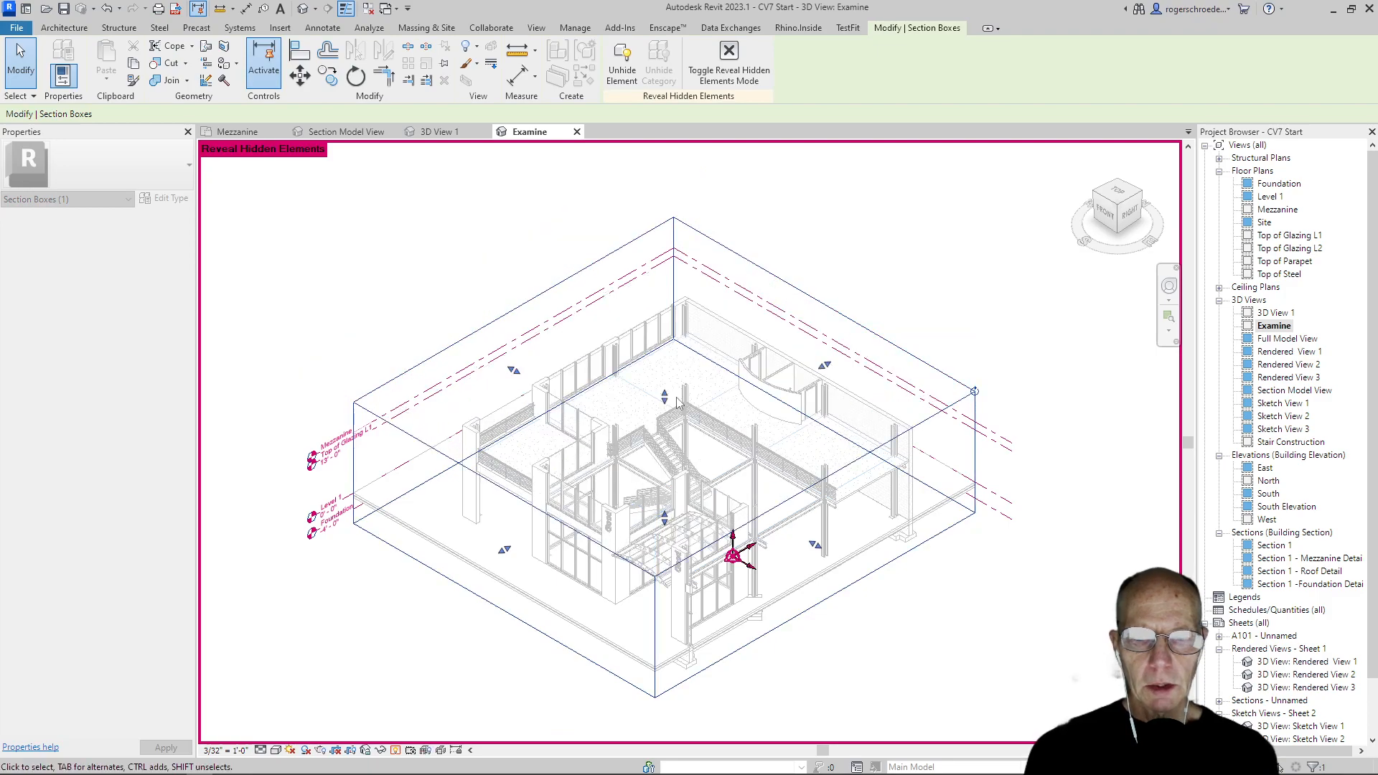
pyautogui.click(333, 638)
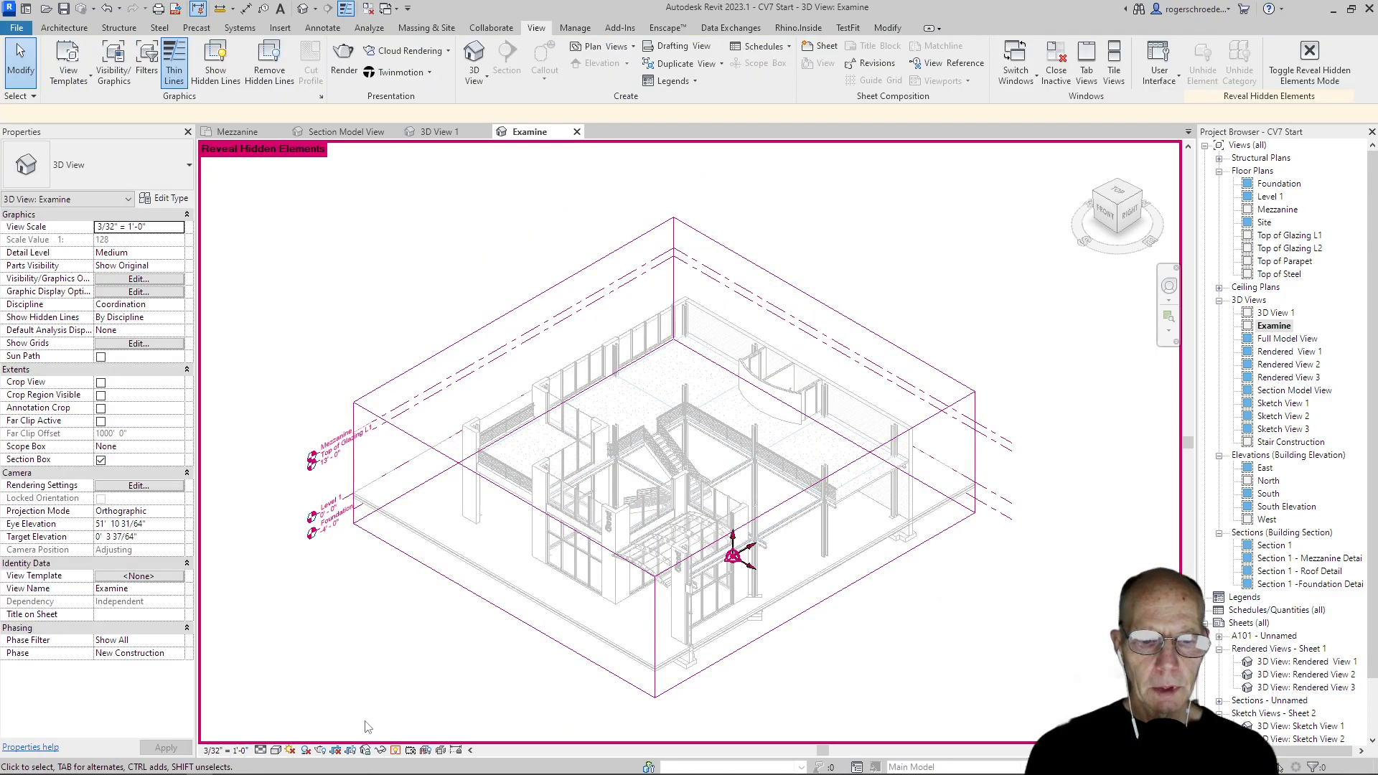
pyautogui.click(395, 750)
pyautogui.scroll(5, 836, 331)
pyautogui.scroll(4, 836, 332)
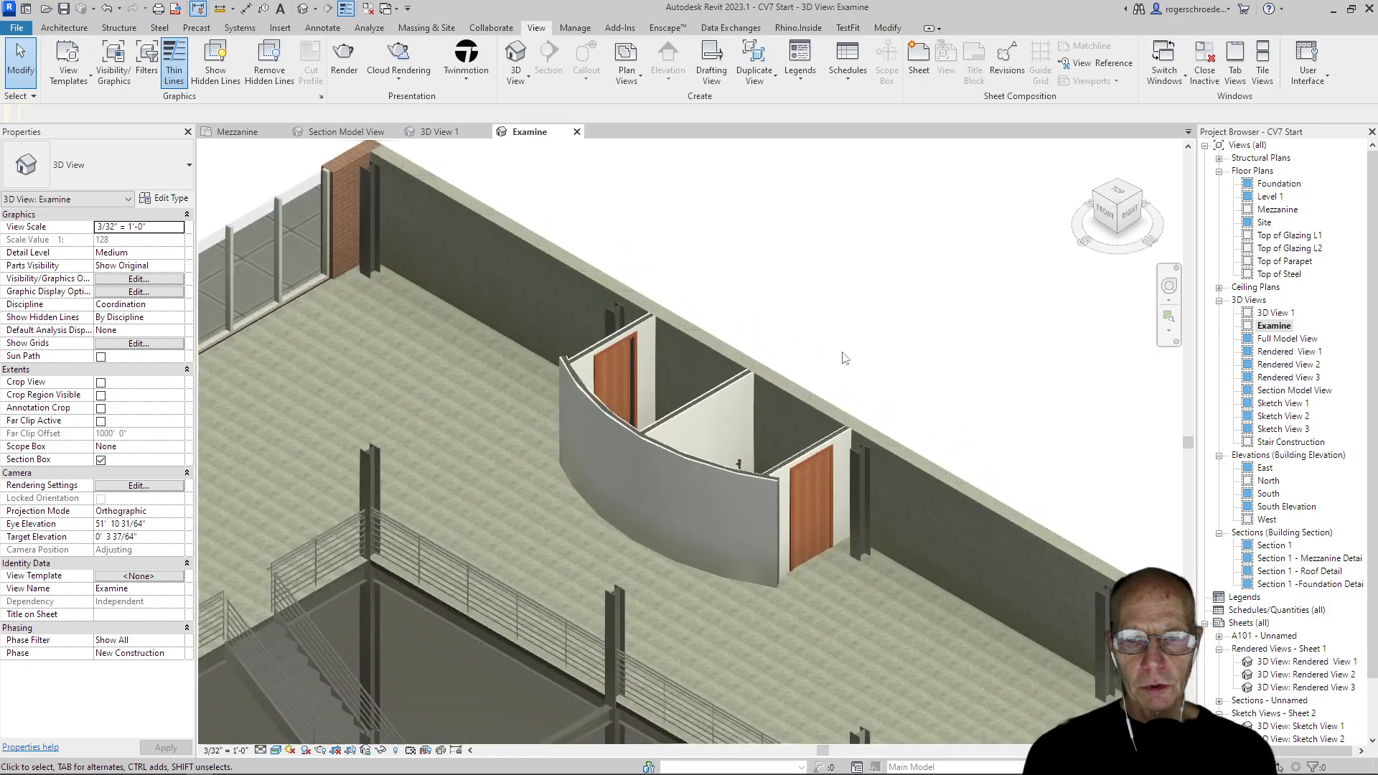
pyautogui.keyDown('shift'); pyautogui.moveTo(731, 507); pyautogui.dragTo(740, 708, button='middle'); pyautogui.keyUp('shift')
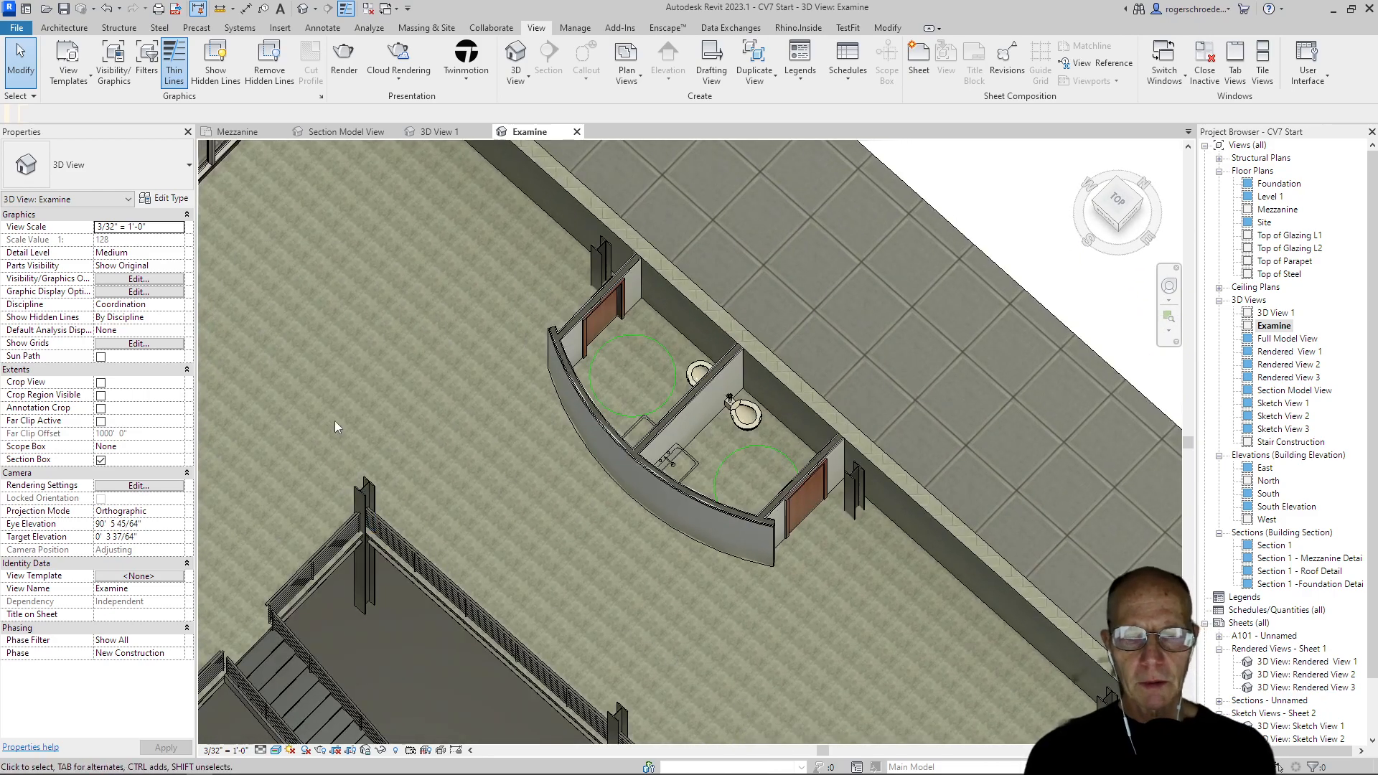